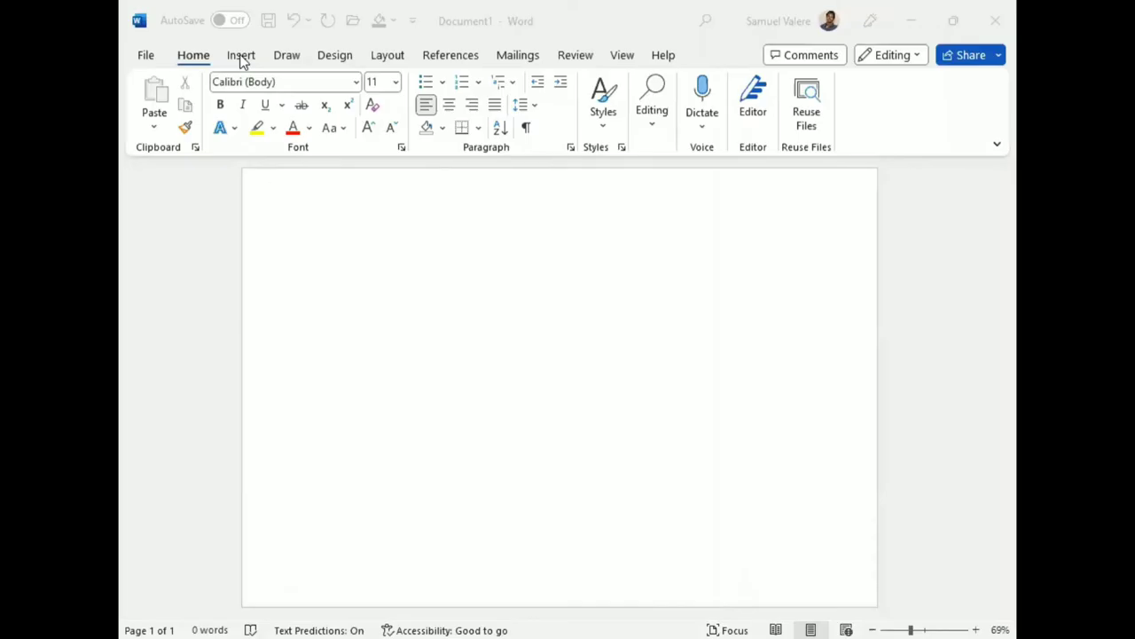
- Draw a right triangle and set it flush in the page's bottom-left corner, widened rightward
click(241, 57)
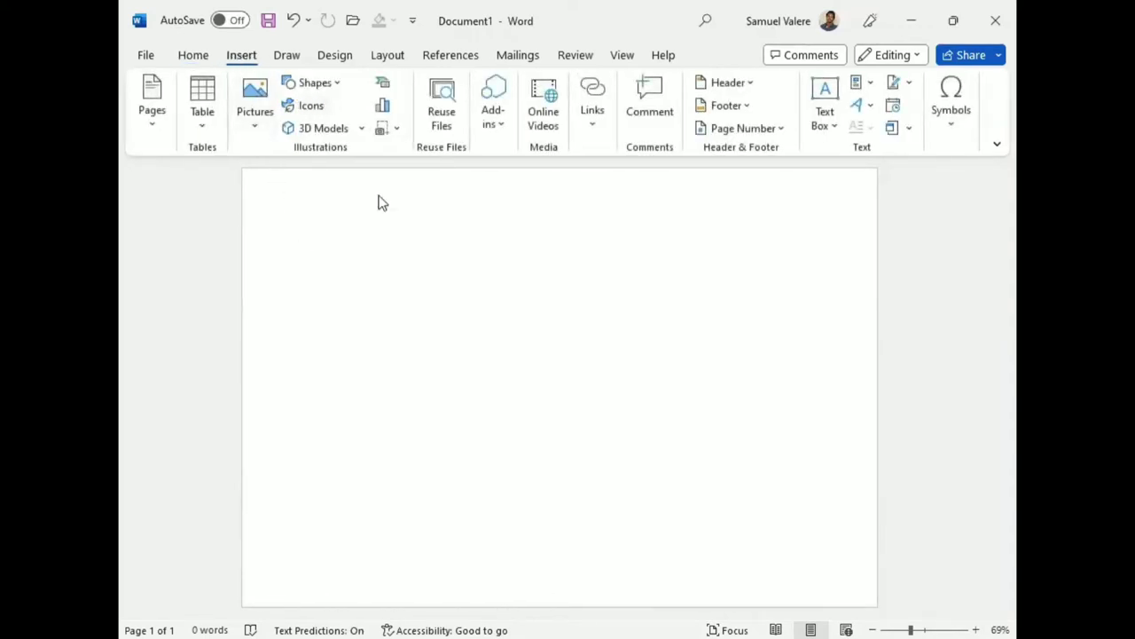
click(310, 82)
click(340, 301)
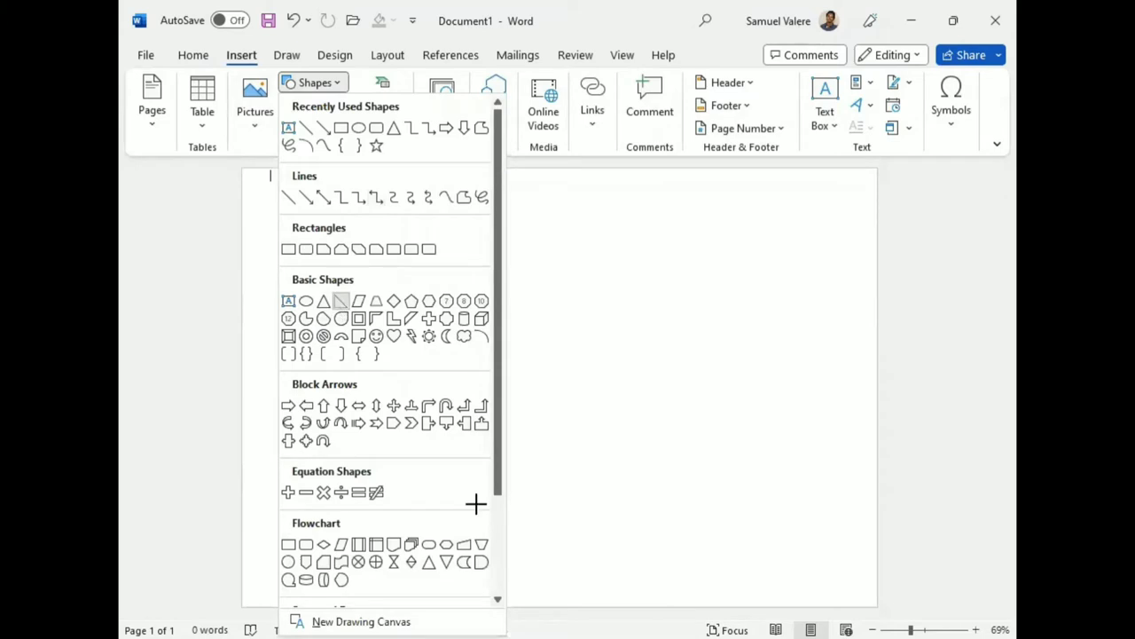
mouse_move(325, 431)
mouse_down()
mouse_move(685, 587)
mouse_move(770, 591)
mouse_up()
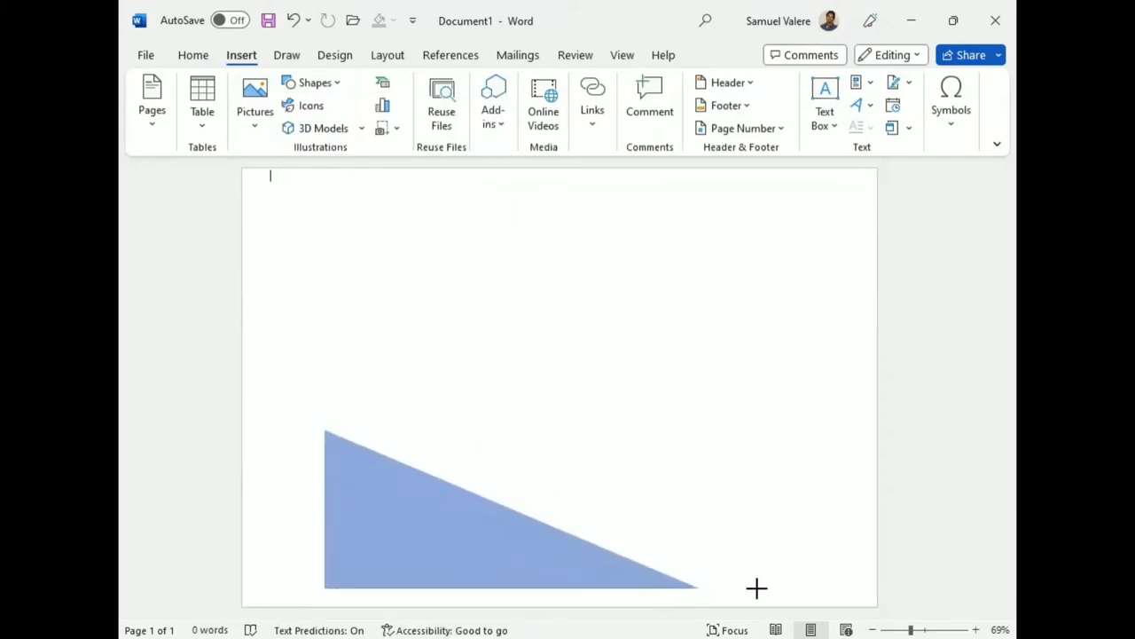
drag(485, 551, 414, 567)
drag(690, 521, 749, 524)
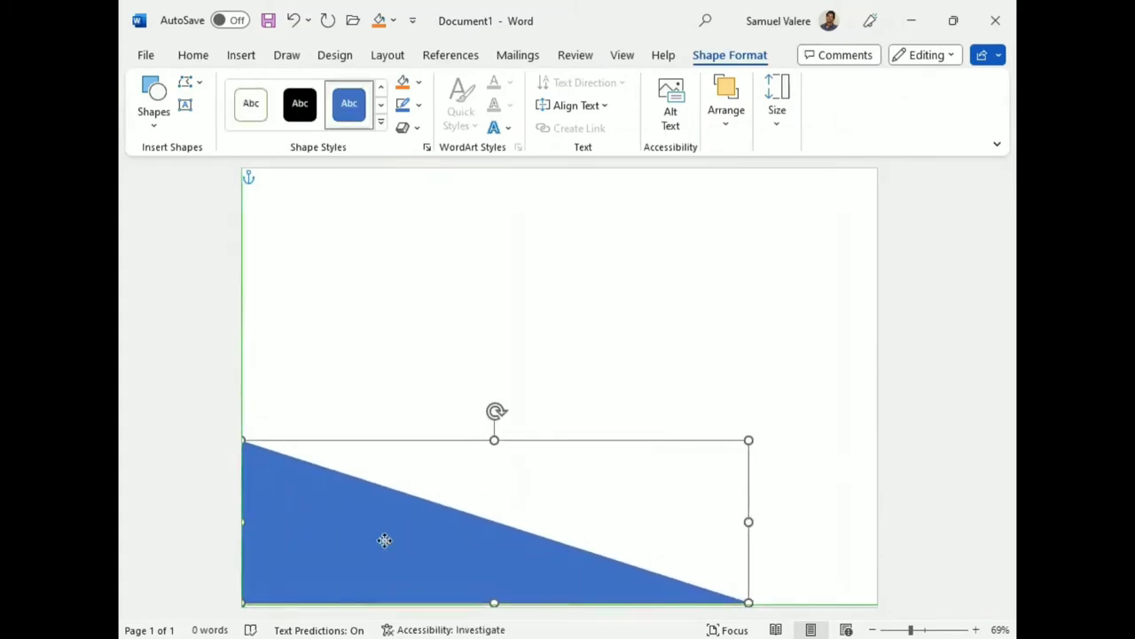
drag(386, 533, 384, 543)
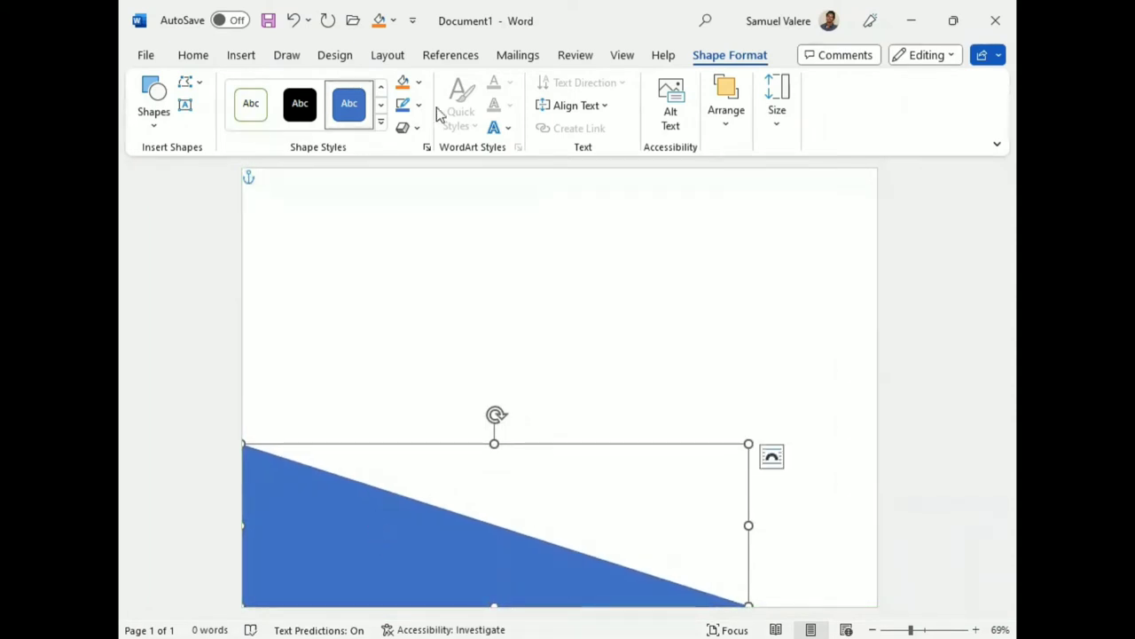
- With Edit Points, pull the triangle's slanted edge down into a concave curve
right_click(374, 521)
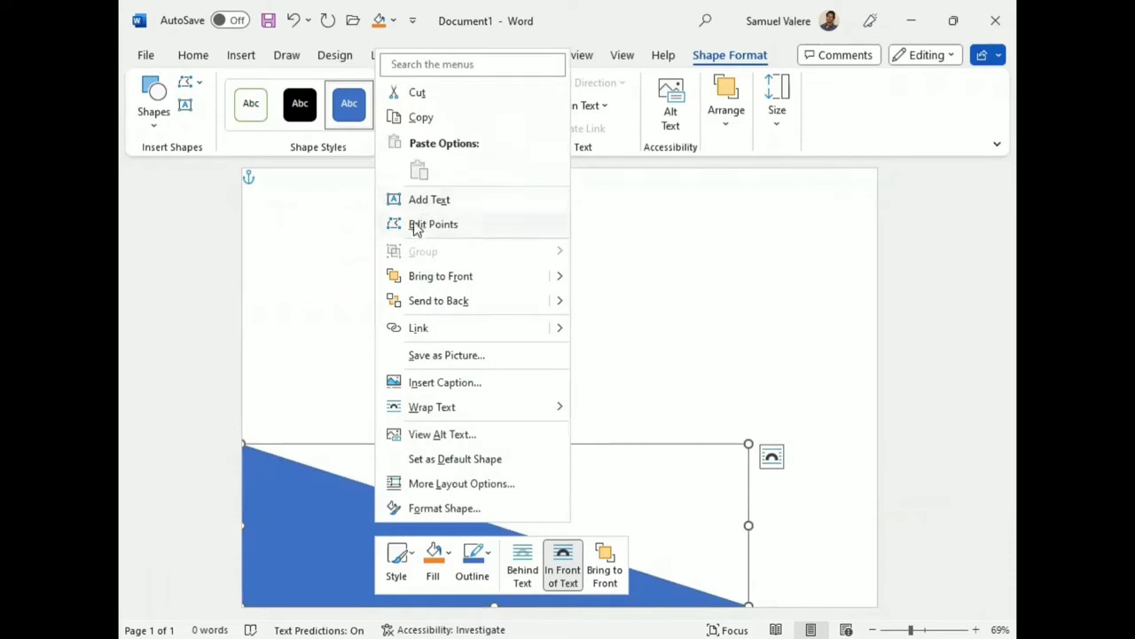
click(432, 225)
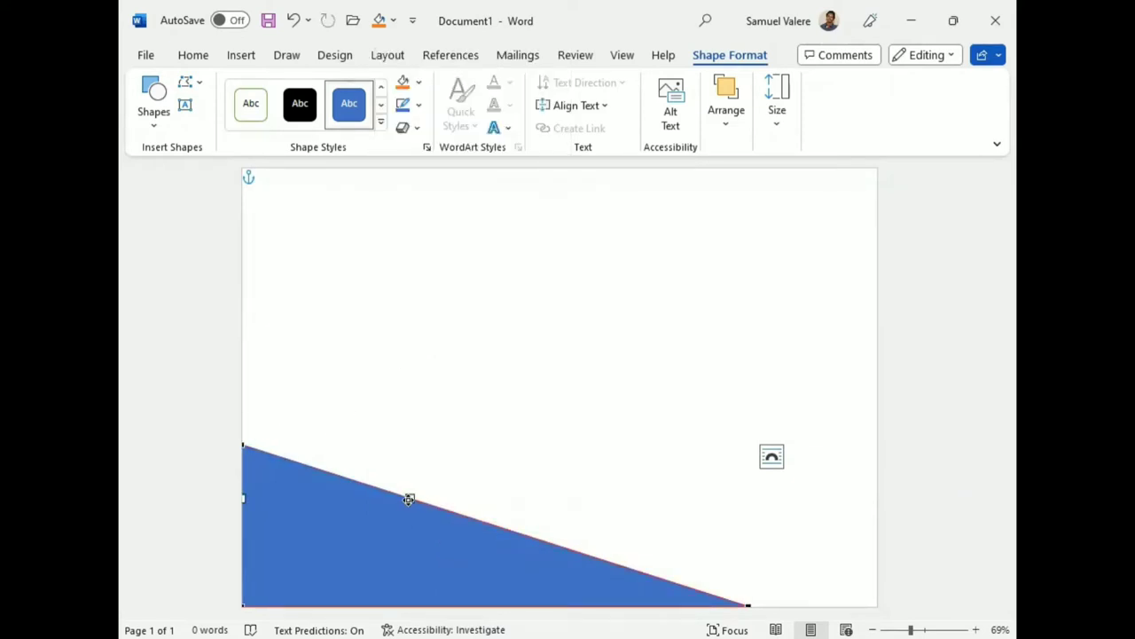
mouse_move(406, 496)
mouse_down()
mouse_move(373, 545)
mouse_move(426, 585)
mouse_move(414, 590)
mouse_up()
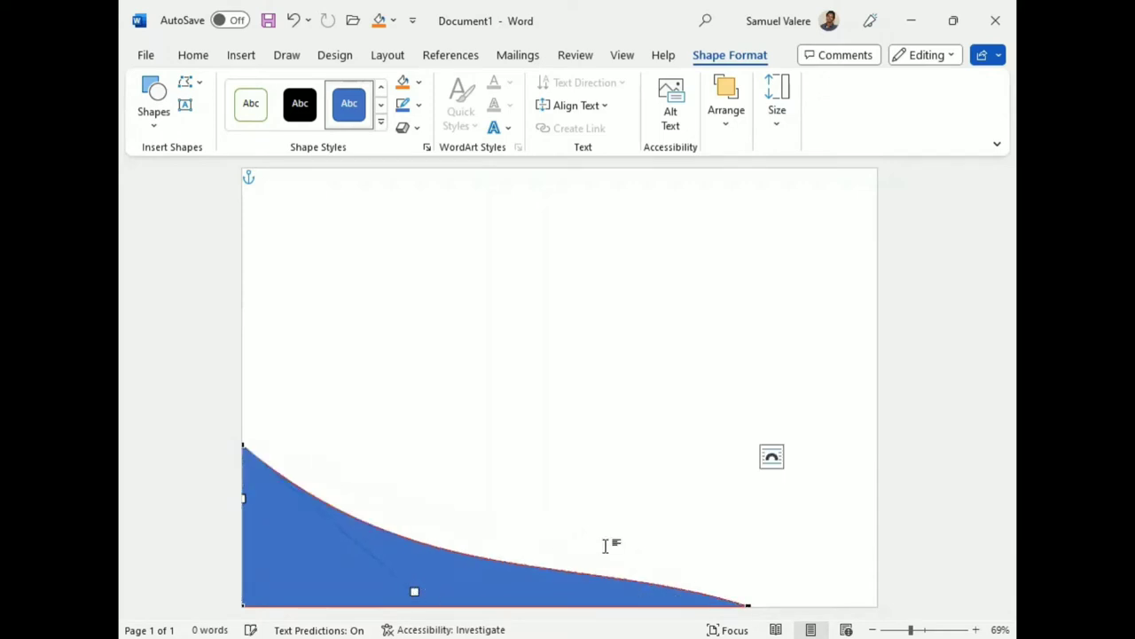
click(748, 602)
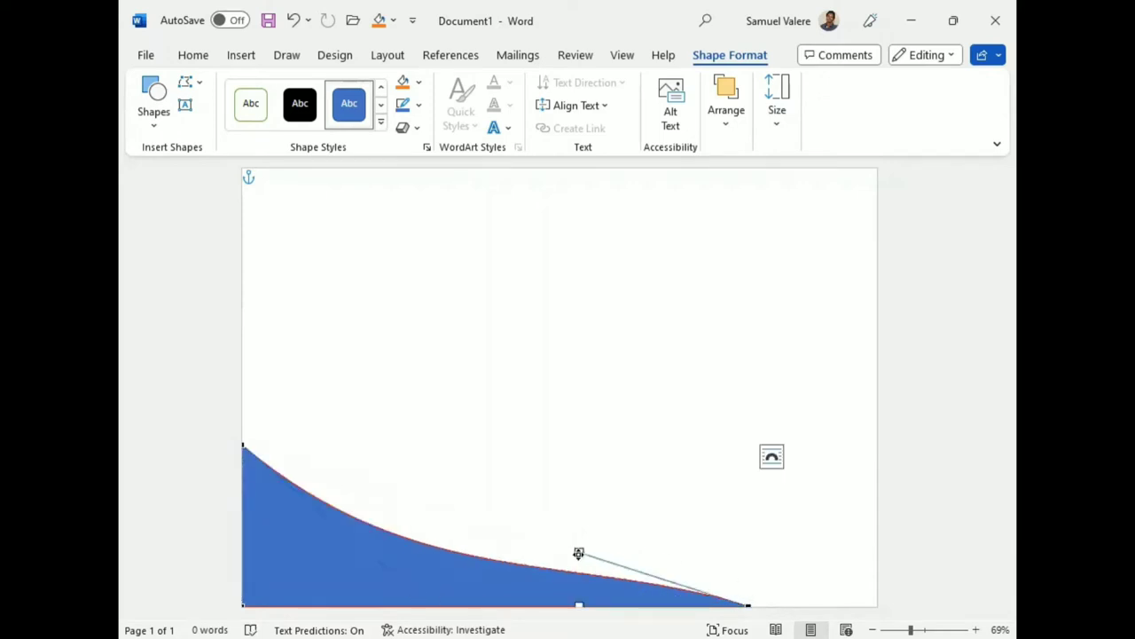
drag(579, 552, 603, 589)
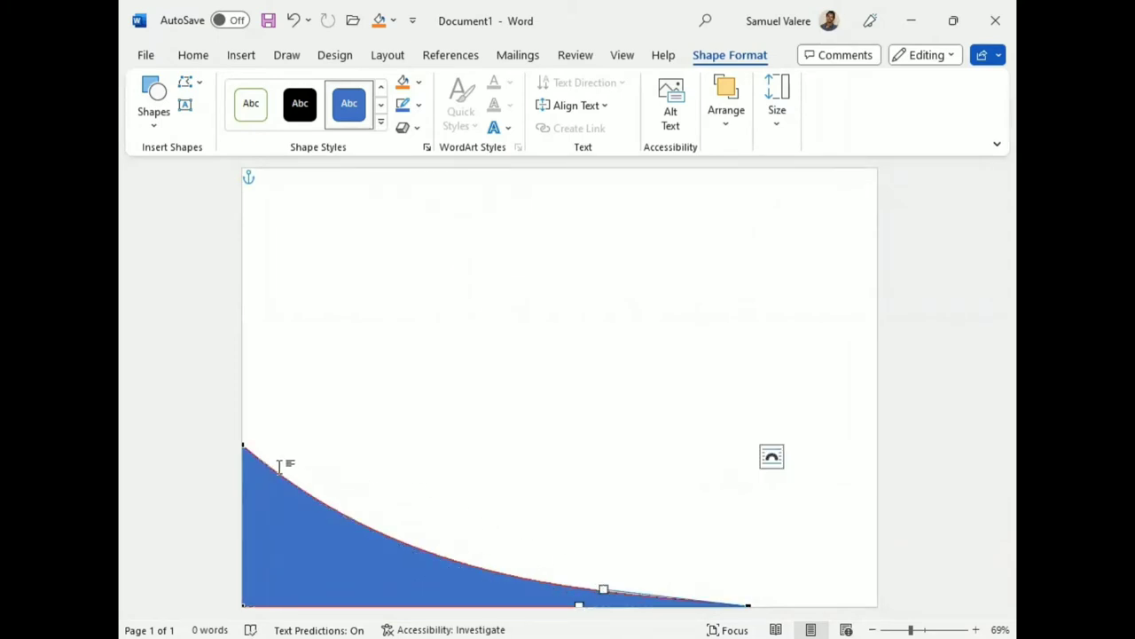
drag(243, 443, 243, 461)
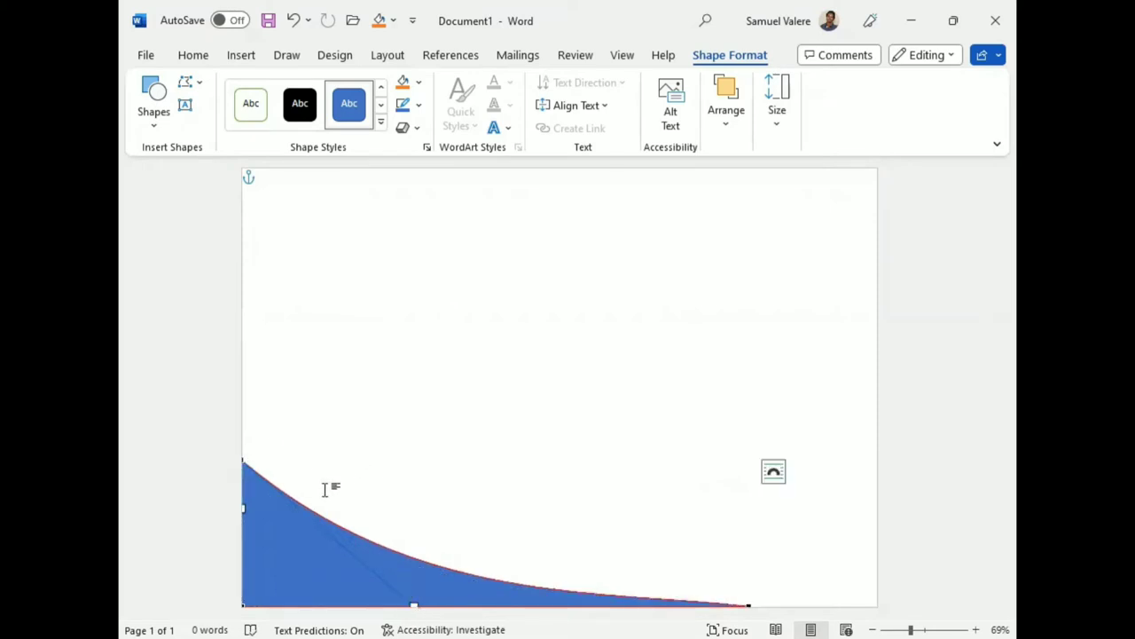
drag(415, 592, 421, 589)
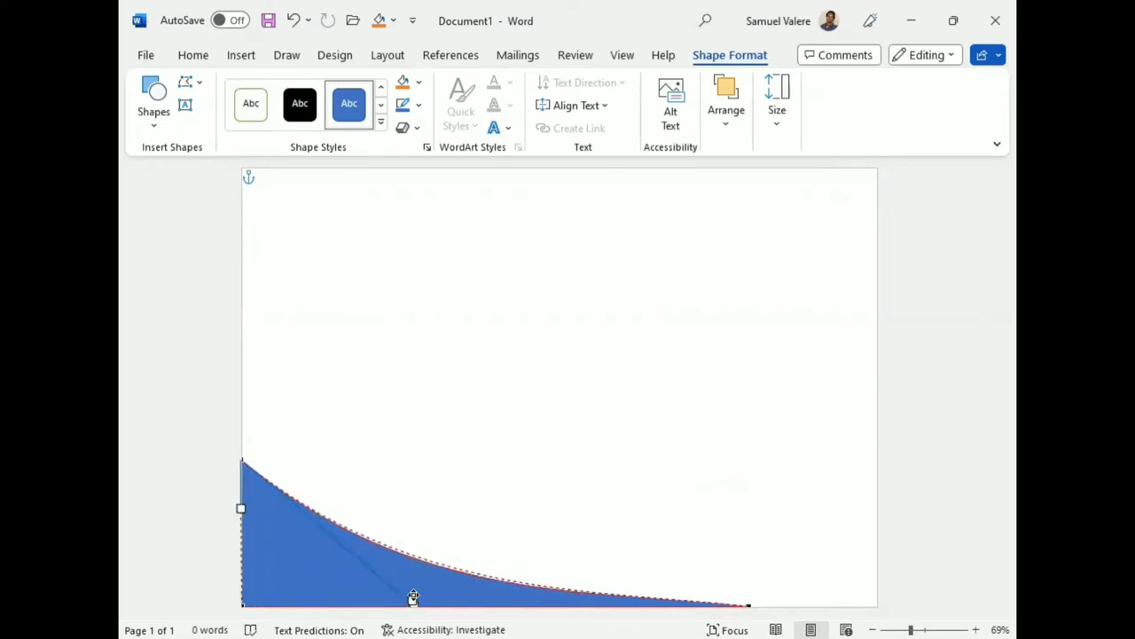
click(533, 512)
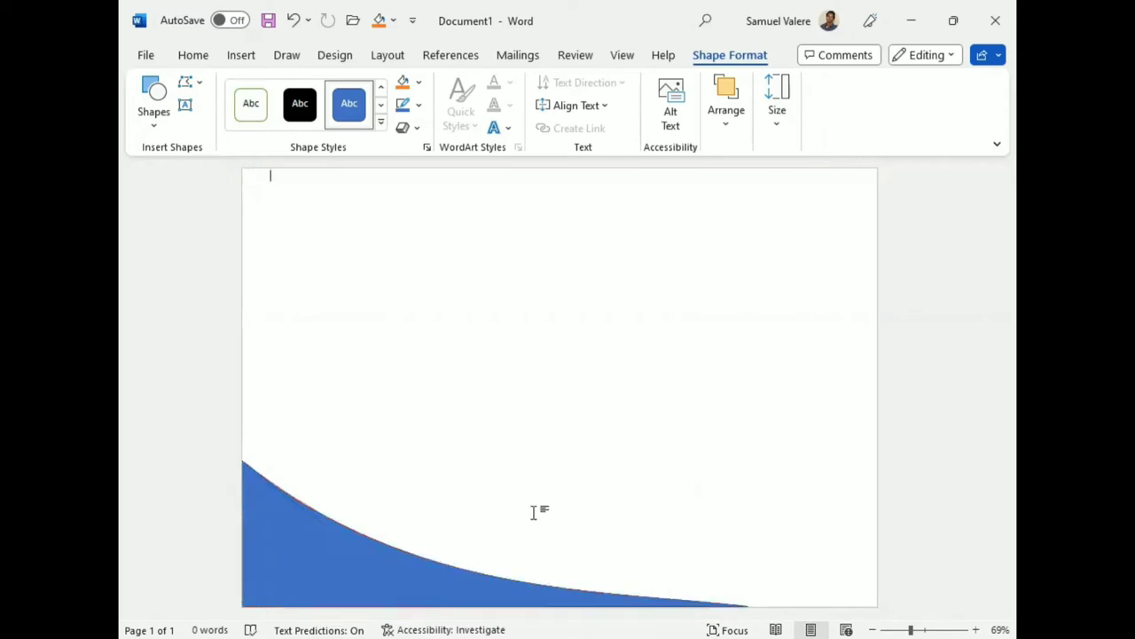
- Re-enter Edit Points and refine the right-end curve handle near the page bottom
click(378, 566)
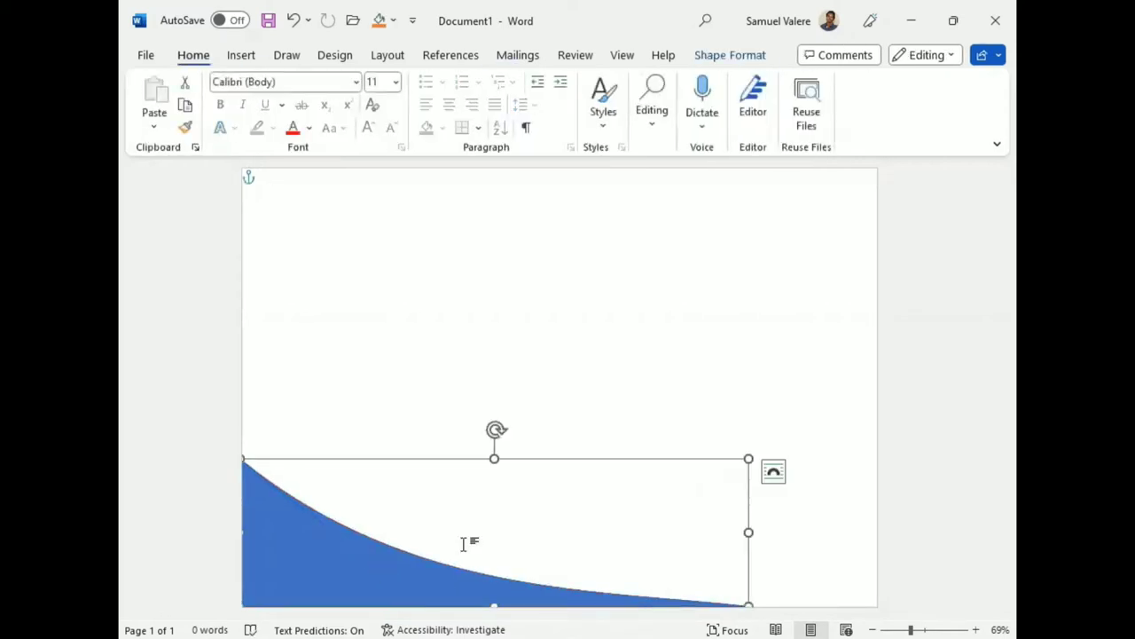
right_click(432, 569)
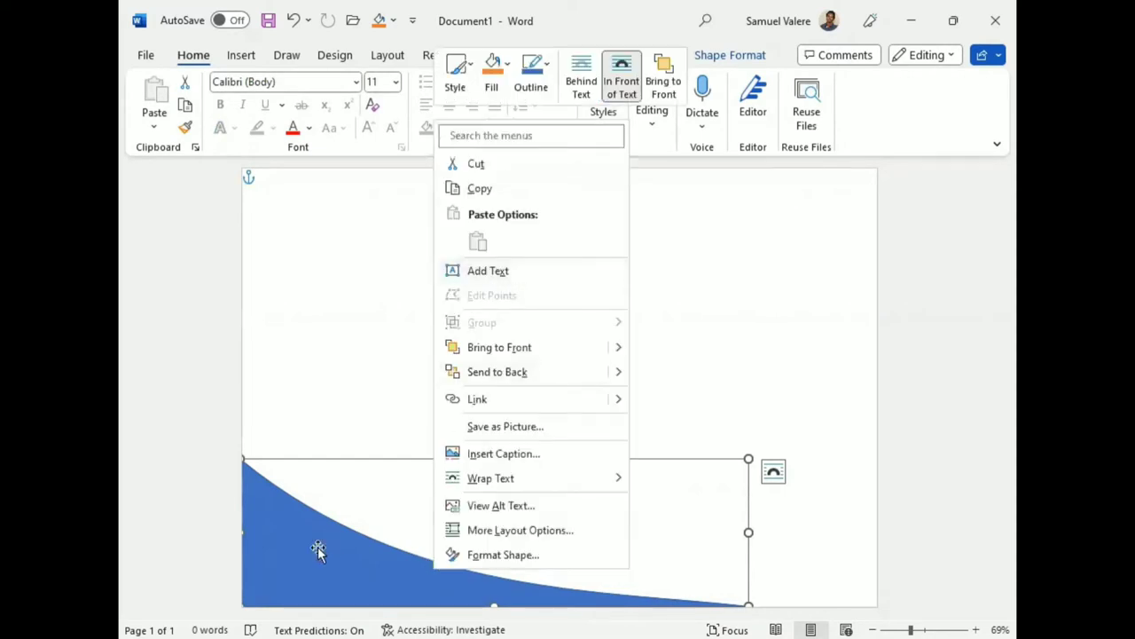
right_click(335, 523)
click(368, 251)
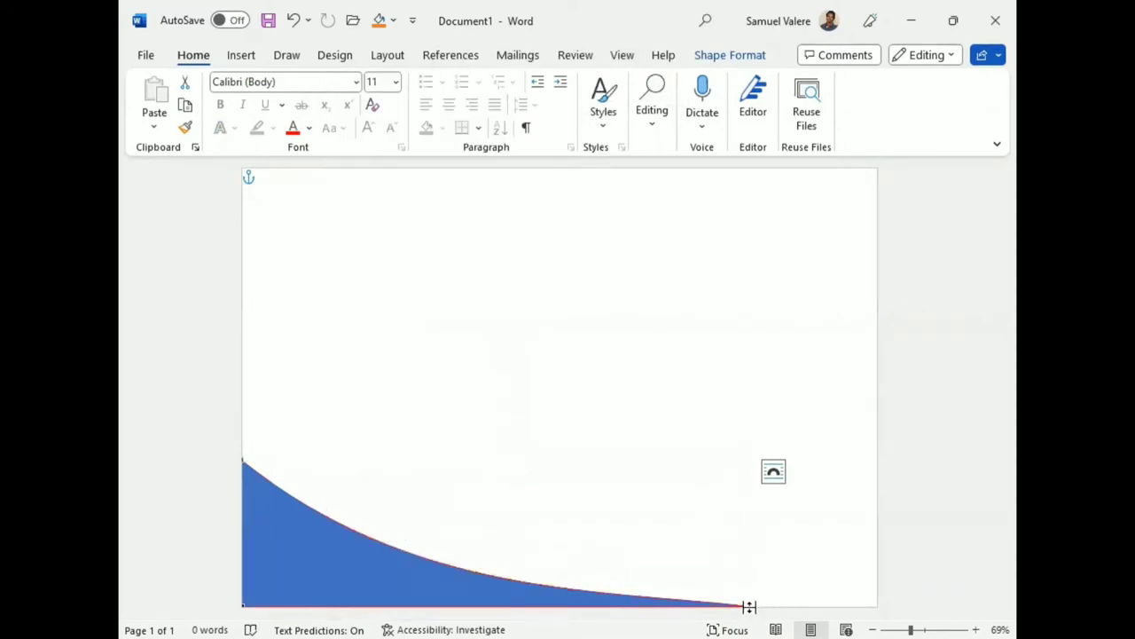
click(747, 601)
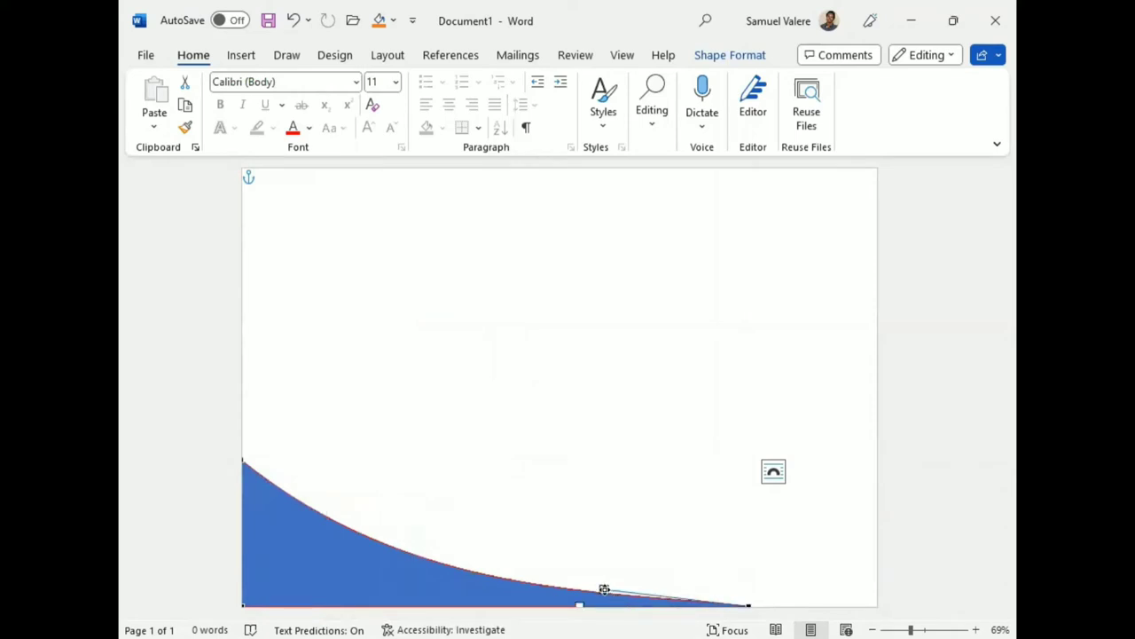
drag(604, 589, 625, 599)
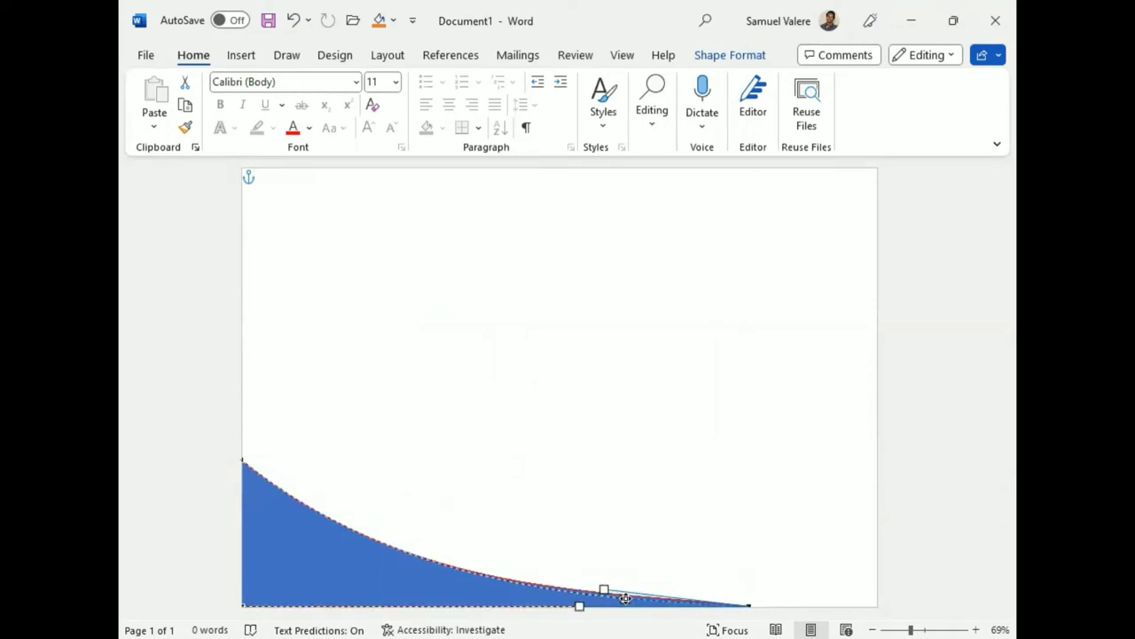
drag(626, 597, 620, 583)
click(603, 550)
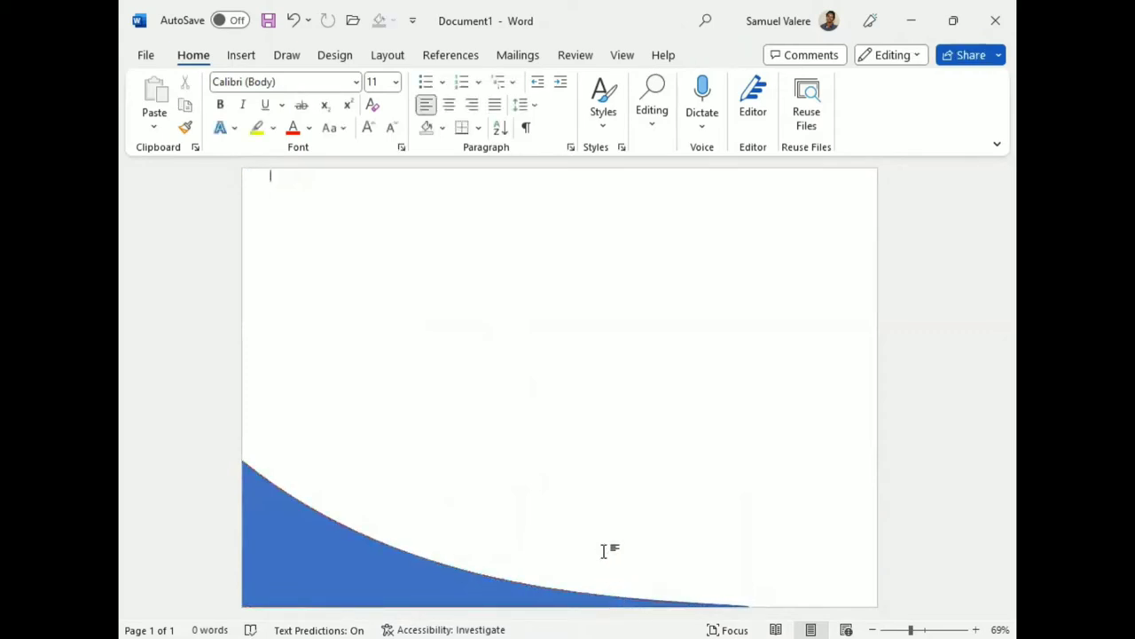
- Remove the swoosh's outline and give it a solid black fill
click(603, 551)
click(729, 55)
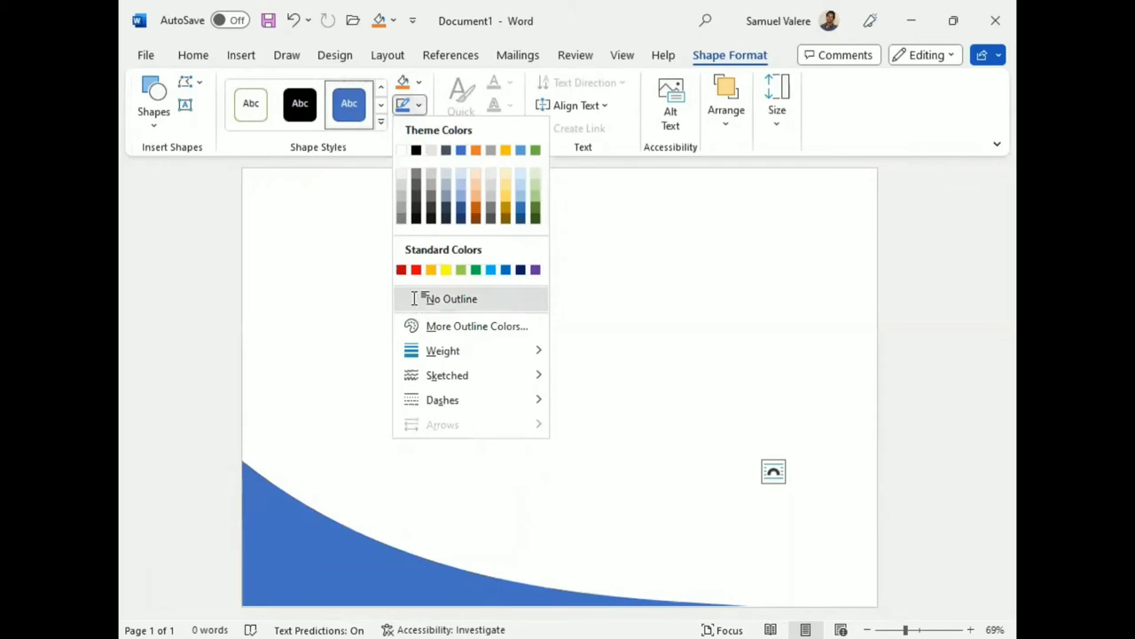
click(413, 298)
click(419, 82)
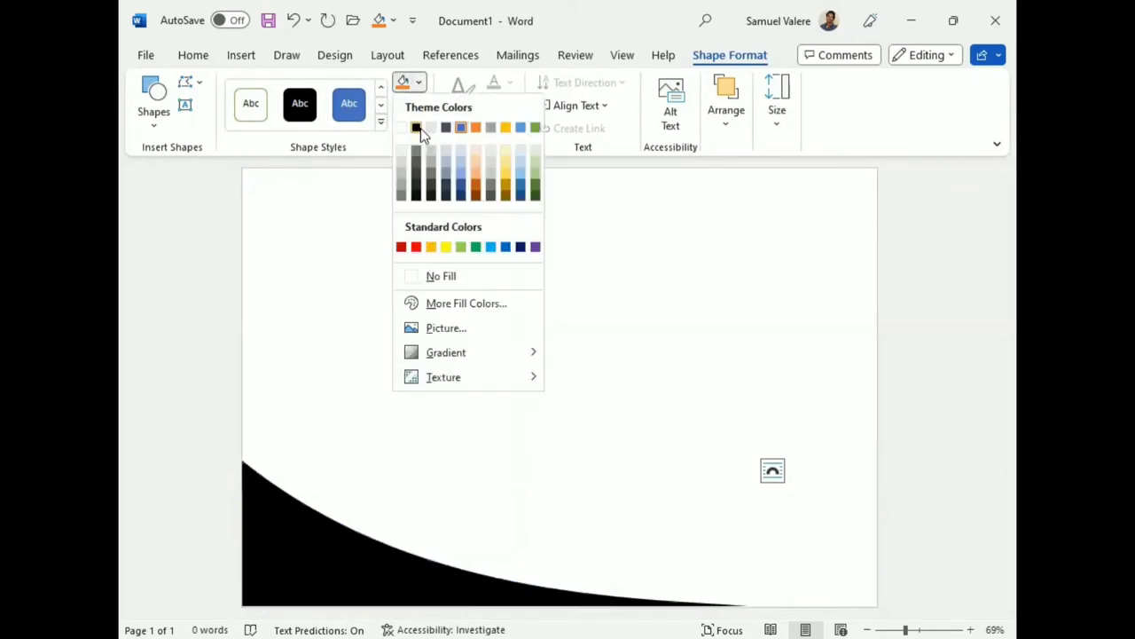
click(419, 128)
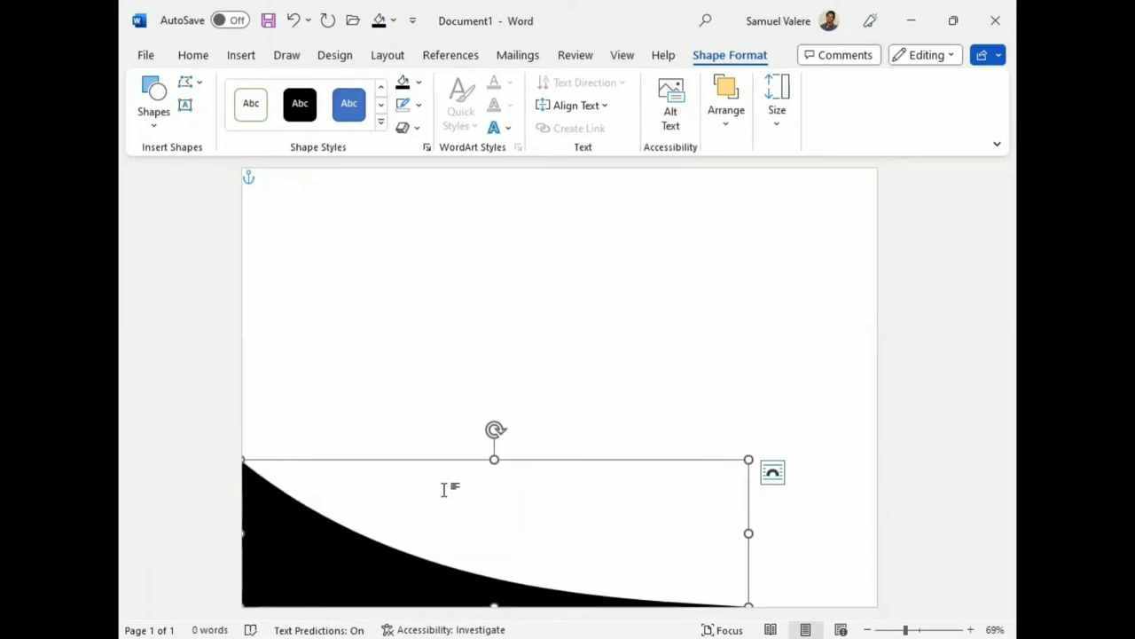
click(431, 420)
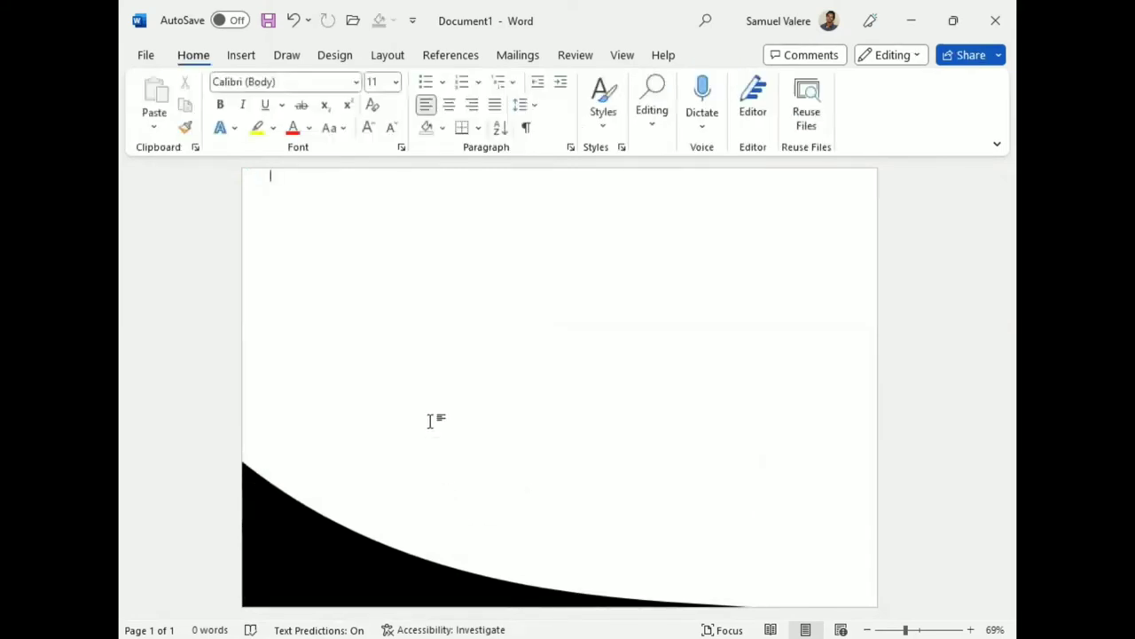
- Draw a second, smaller right triangle in the bottom-left corner and enlarge it slightly
click(241, 56)
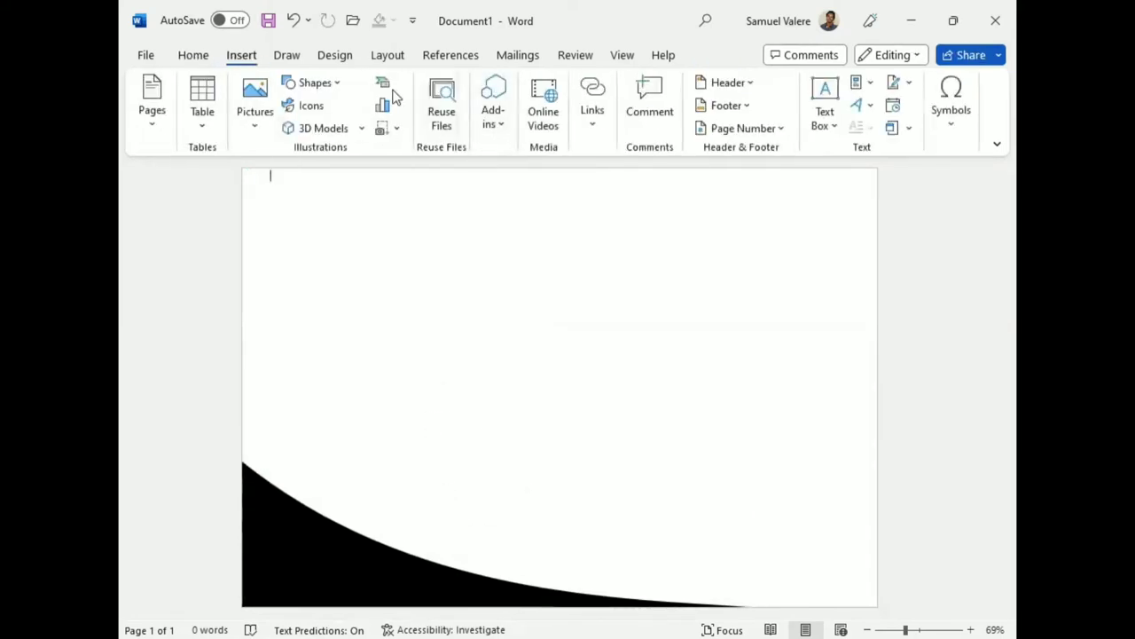
click(312, 83)
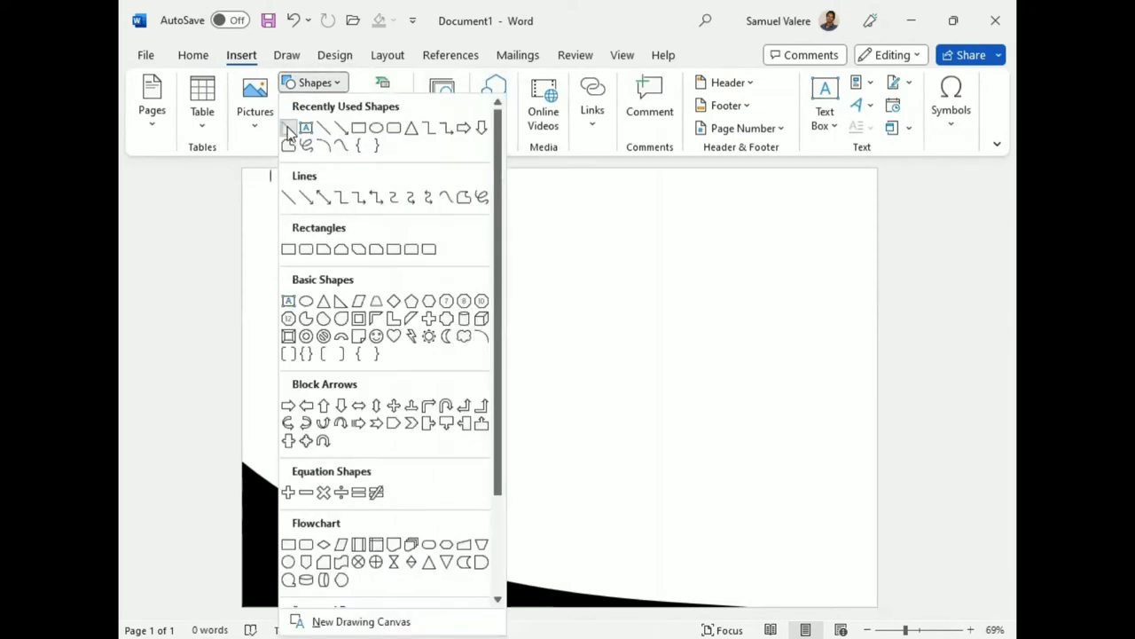
drag(264, 449, 323, 581)
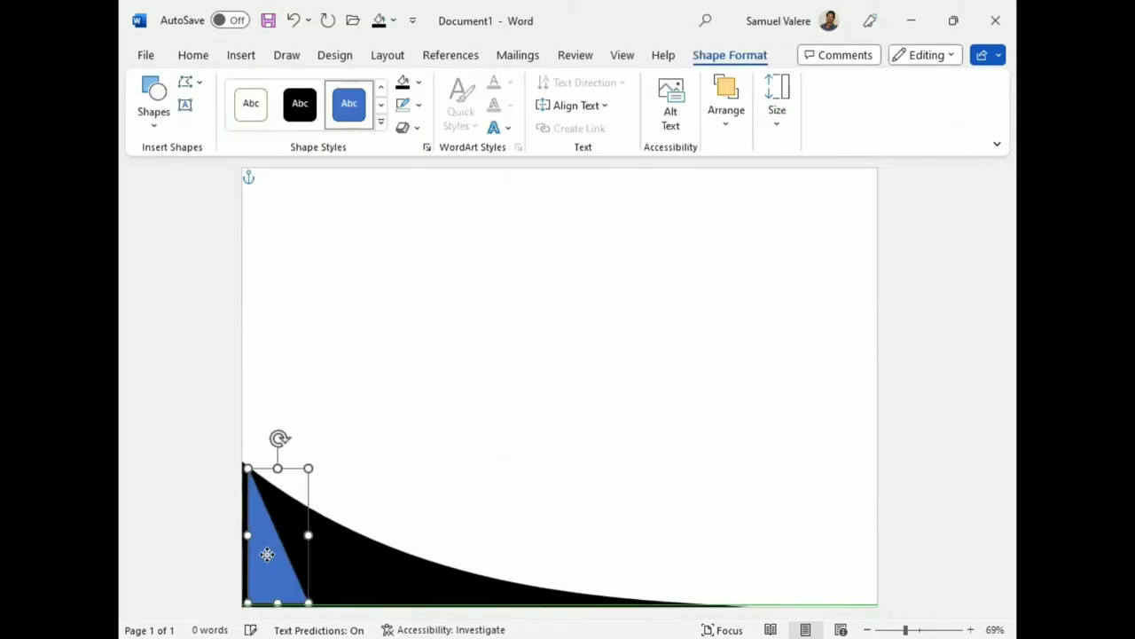
mouse_move(279, 541)
mouse_down()
mouse_move(257, 560)
mouse_move(261, 543)
mouse_up()
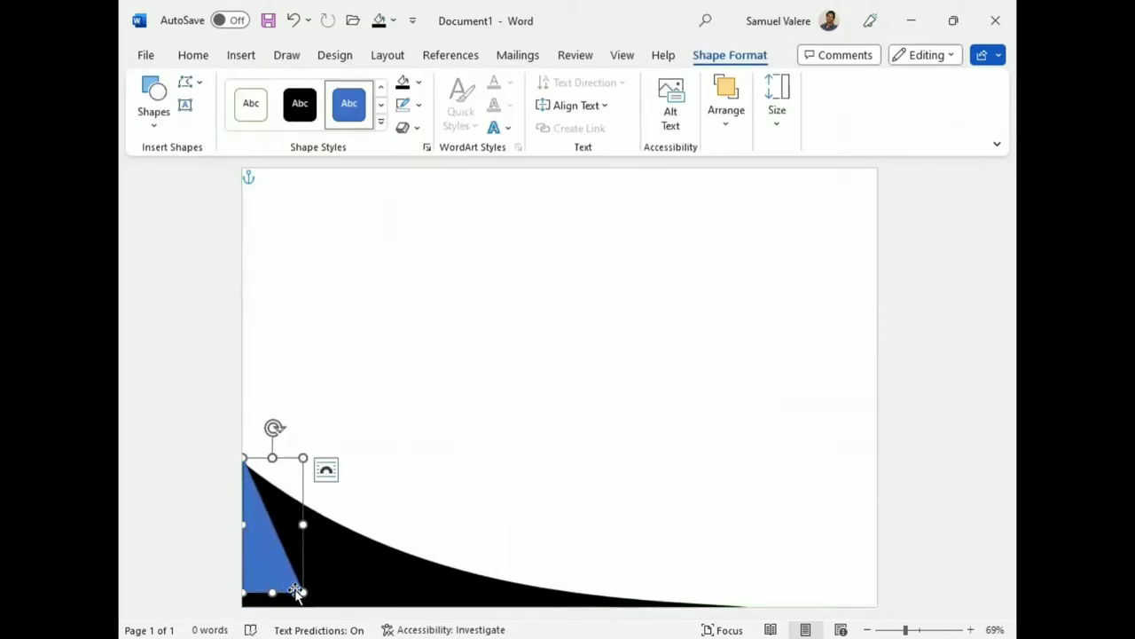
drag(301, 591, 308, 605)
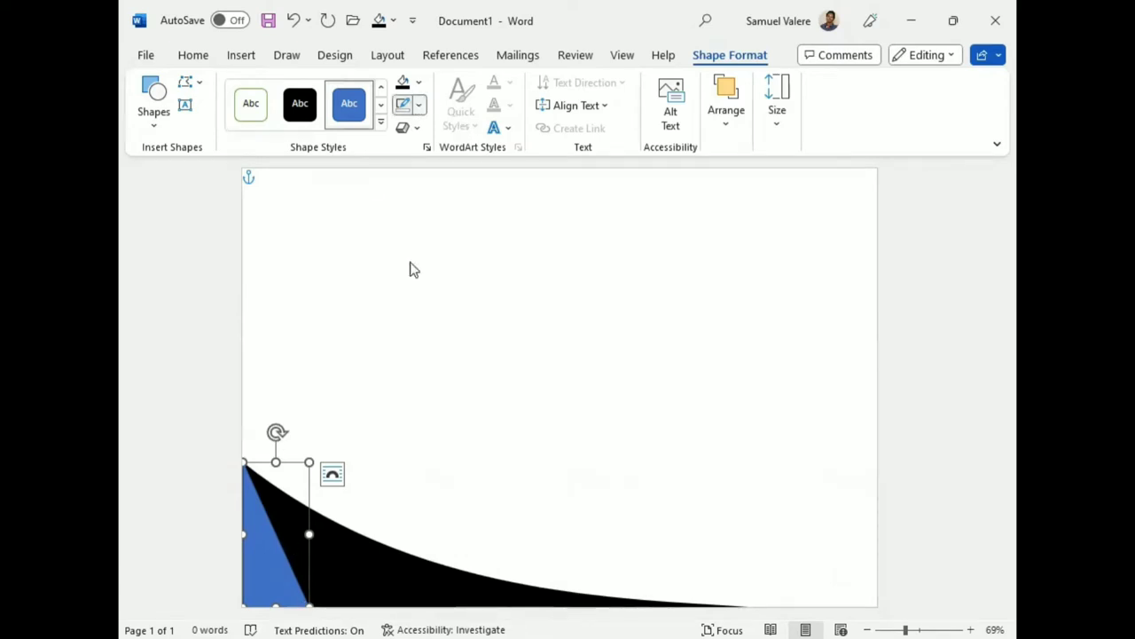
- Reselect the blue corner triangle and bring back its Shape Format options
click(337, 505)
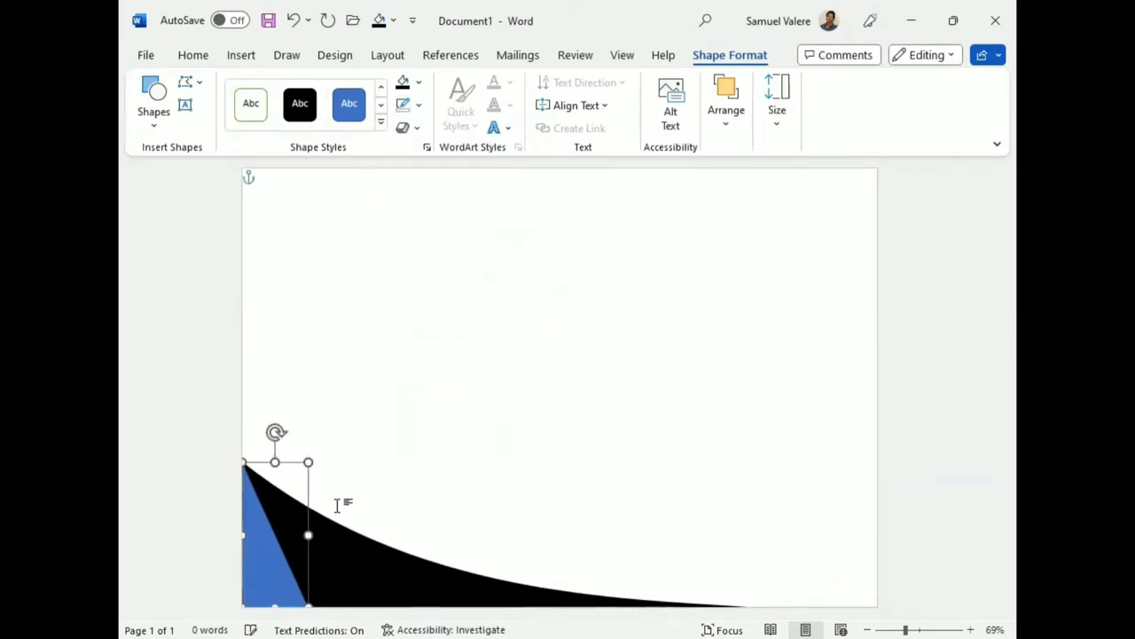
click(334, 454)
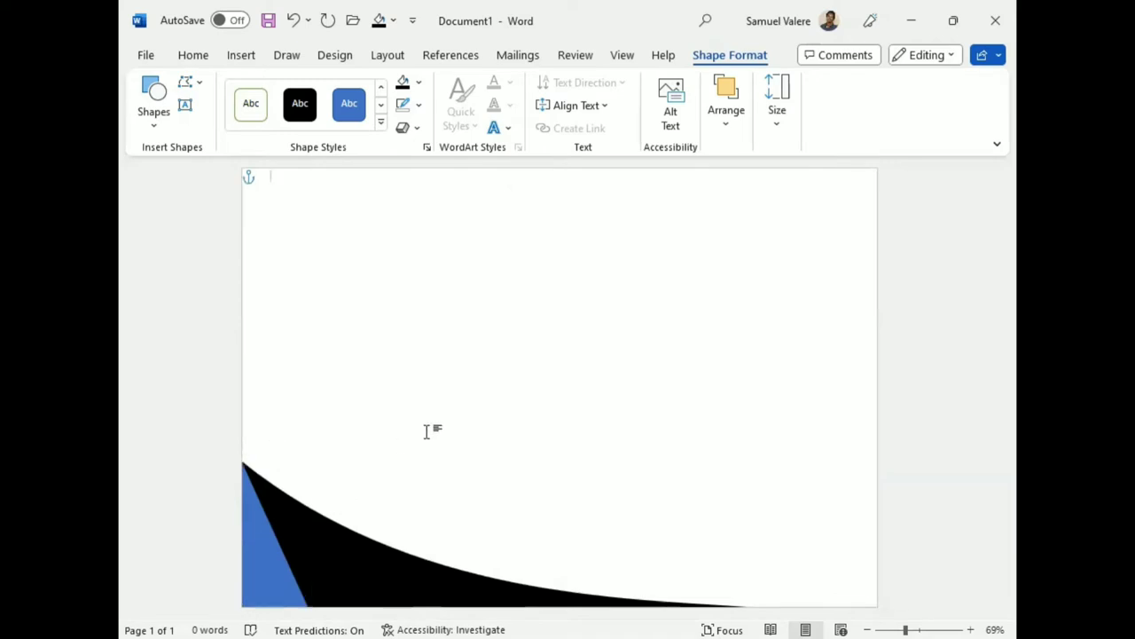
click(254, 534)
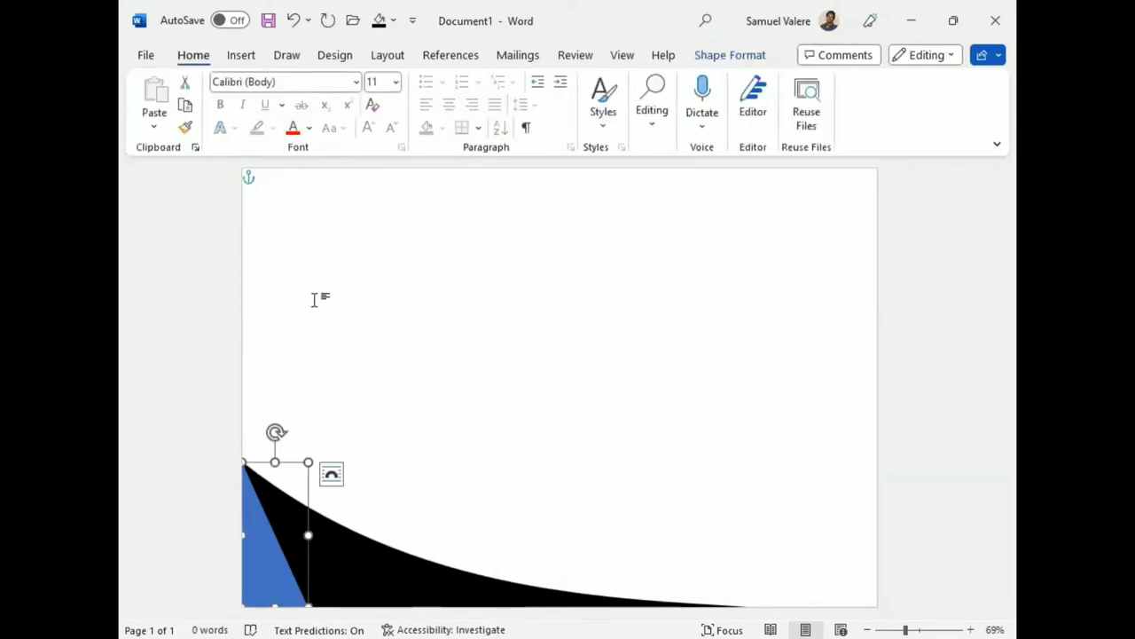
click(239, 57)
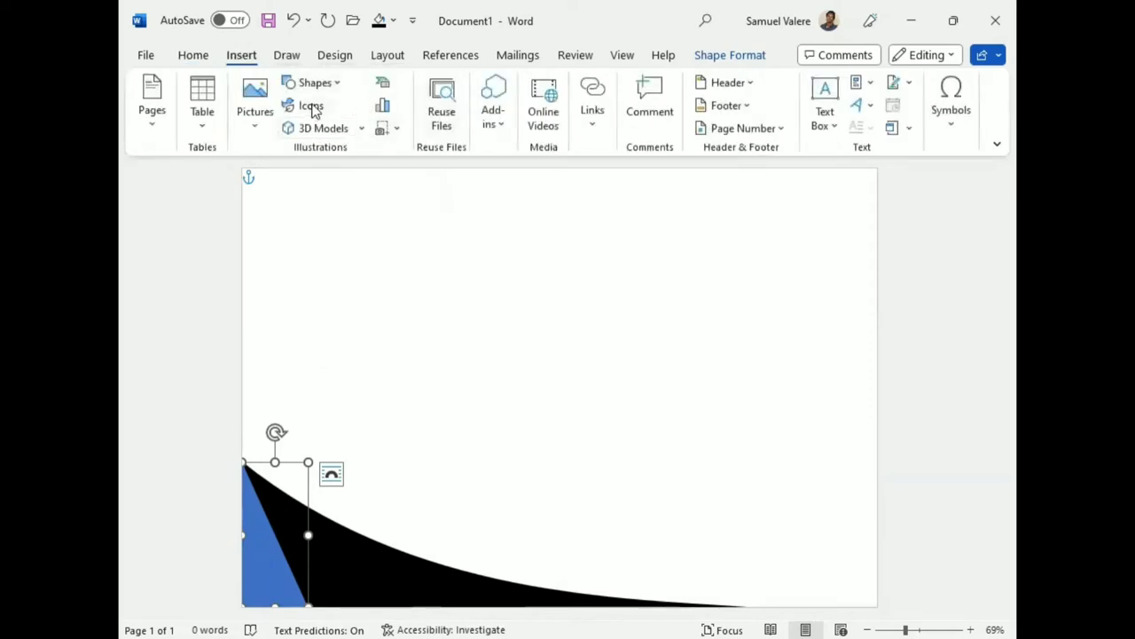
click(714, 57)
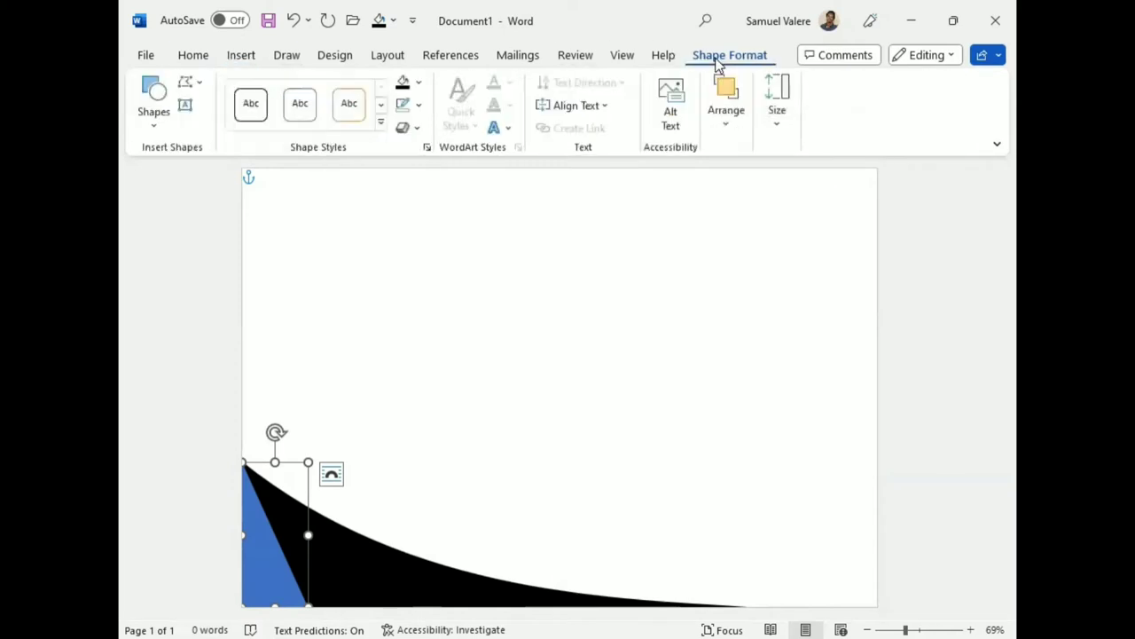
- Fill the corner triangle with custom pink 237/69/213
click(419, 82)
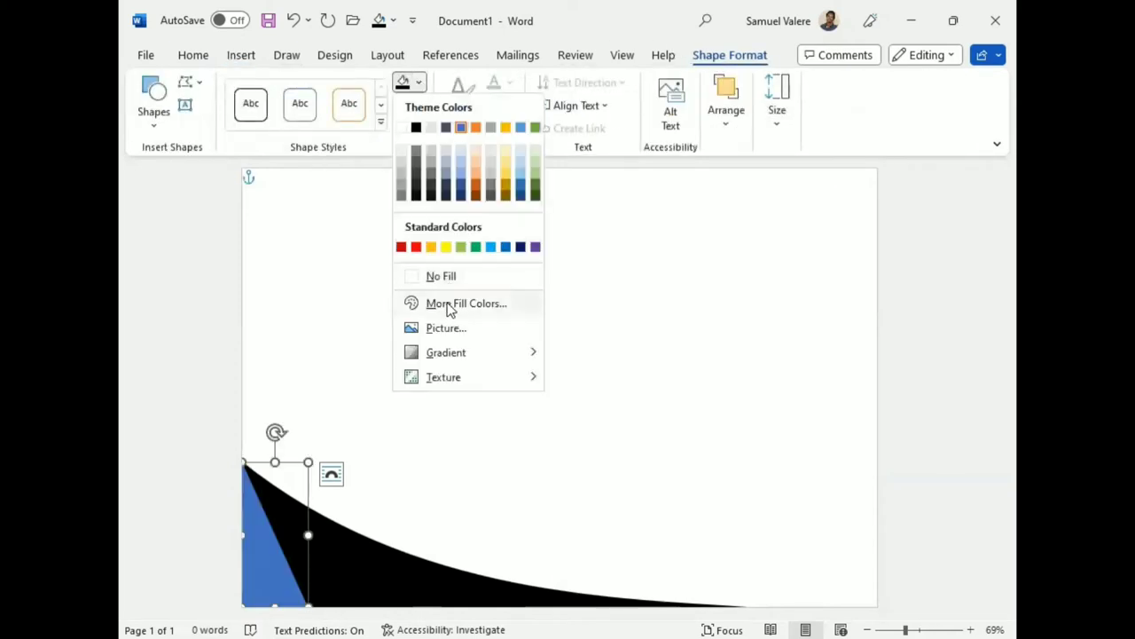
click(452, 303)
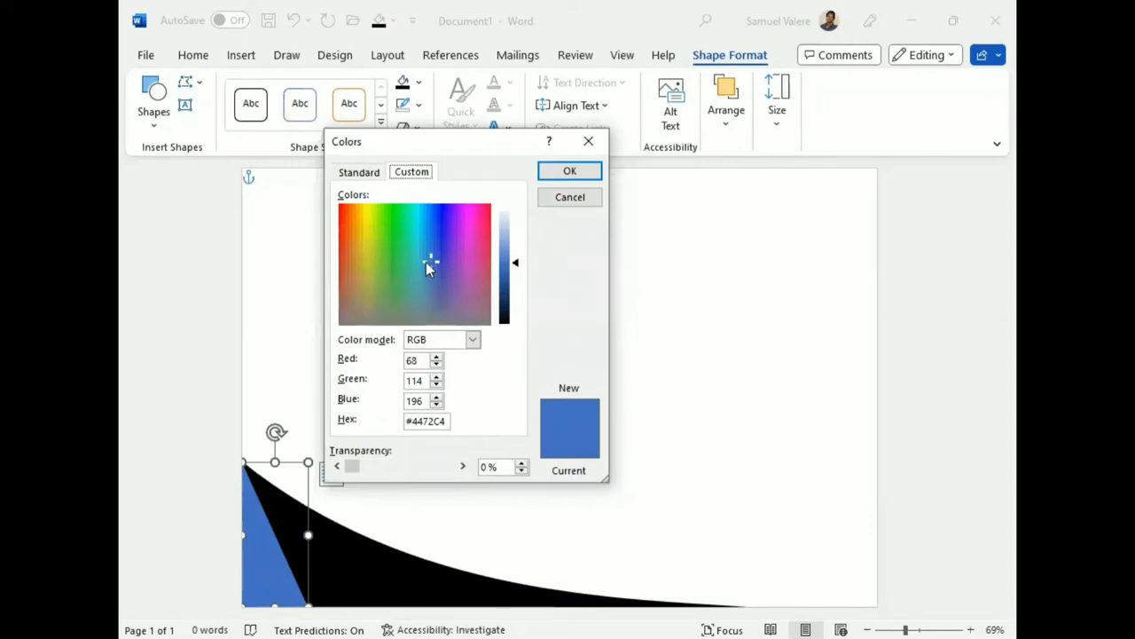
drag(426, 262, 470, 229)
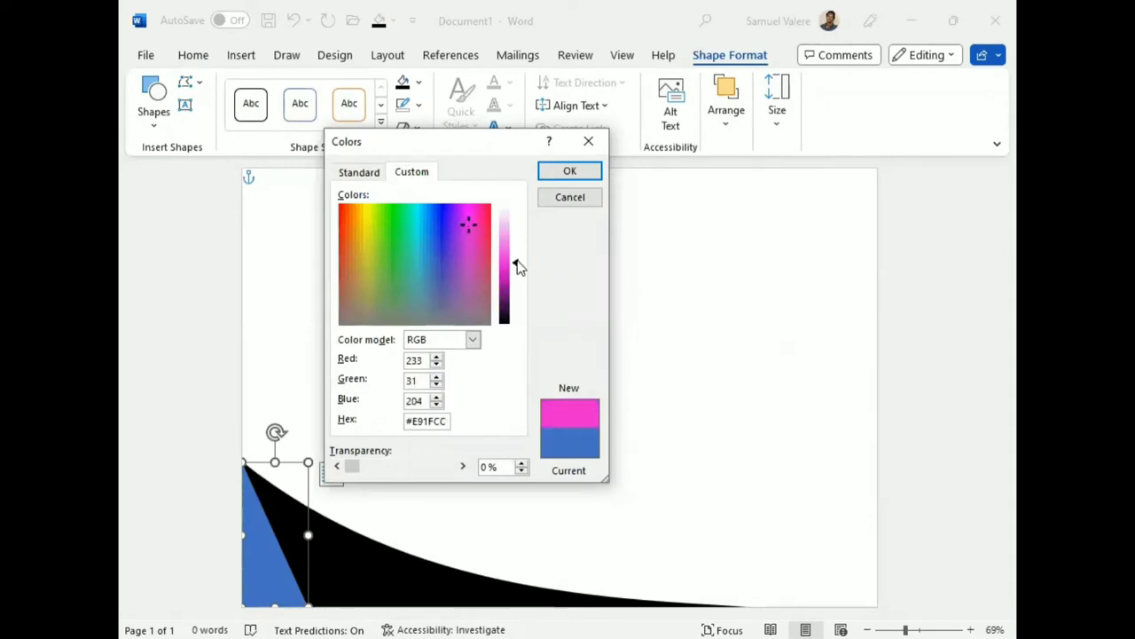
drag(519, 268, 516, 253)
click(572, 172)
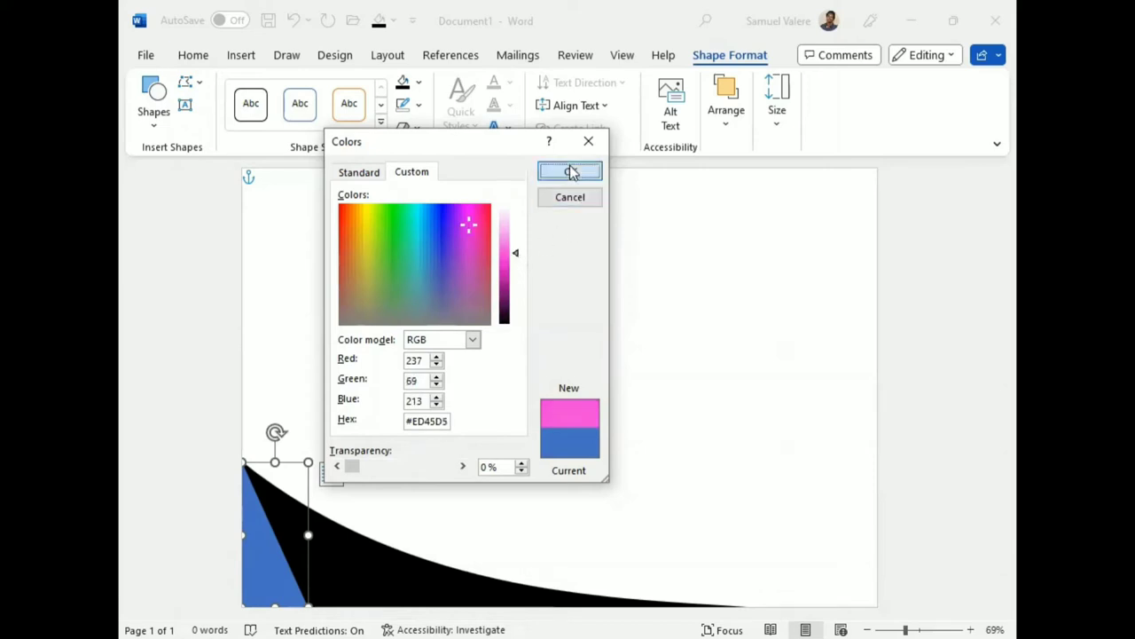
- Widen the pink triangle to the right and refit it into the corner
drag(308, 607, 349, 601)
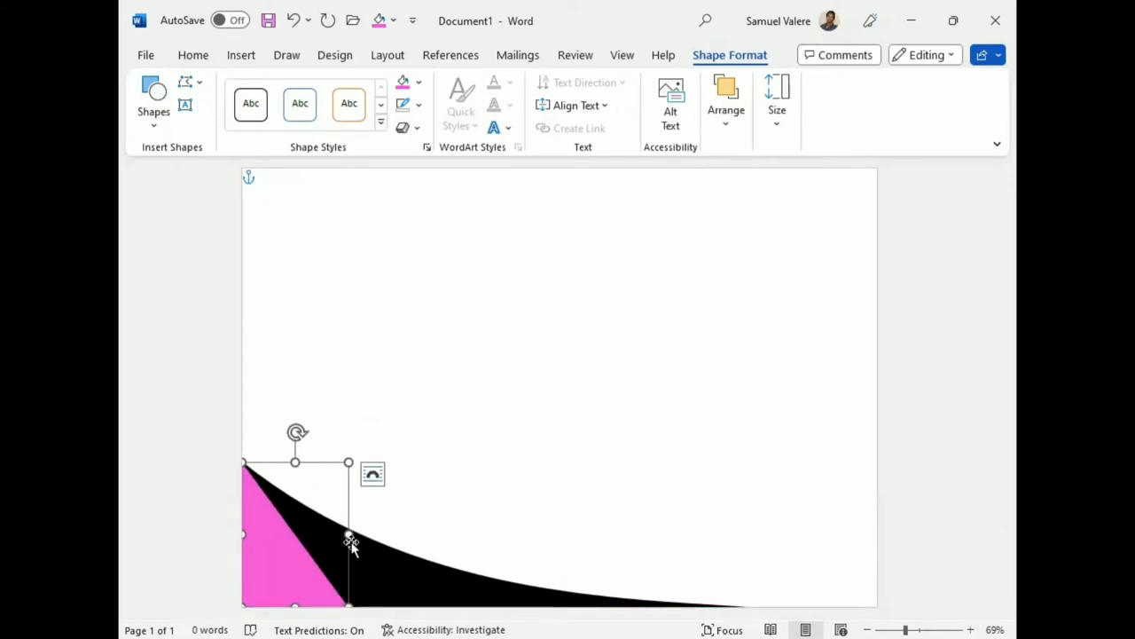
drag(349, 601, 369, 606)
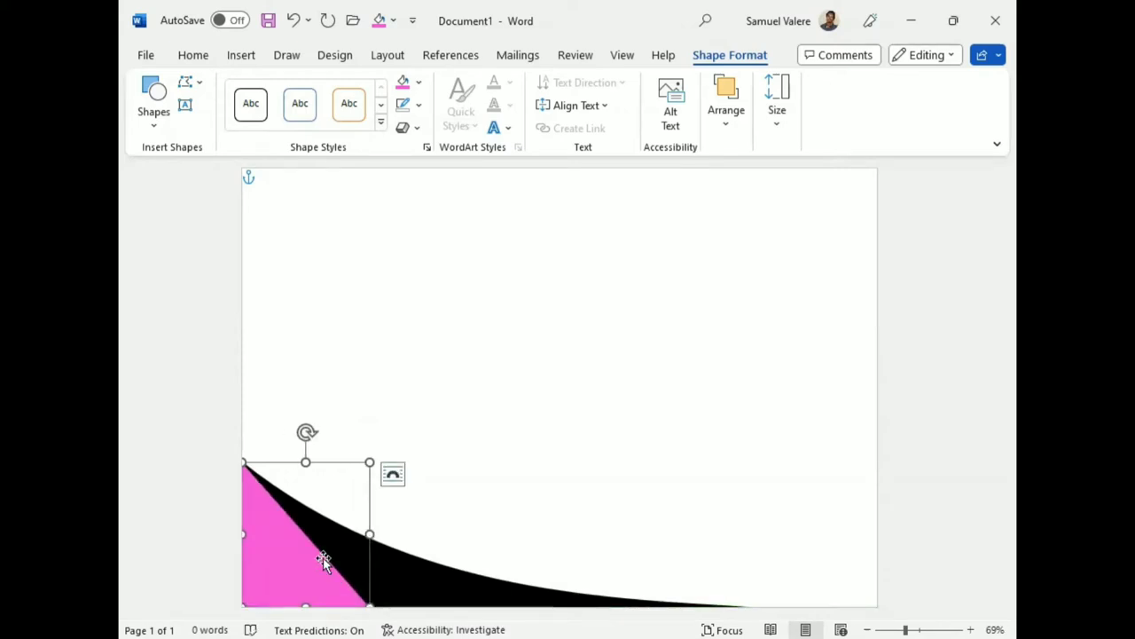
mouse_move(328, 565)
mouse_down()
mouse_move(263, 572)
mouse_move(280, 565)
mouse_up()
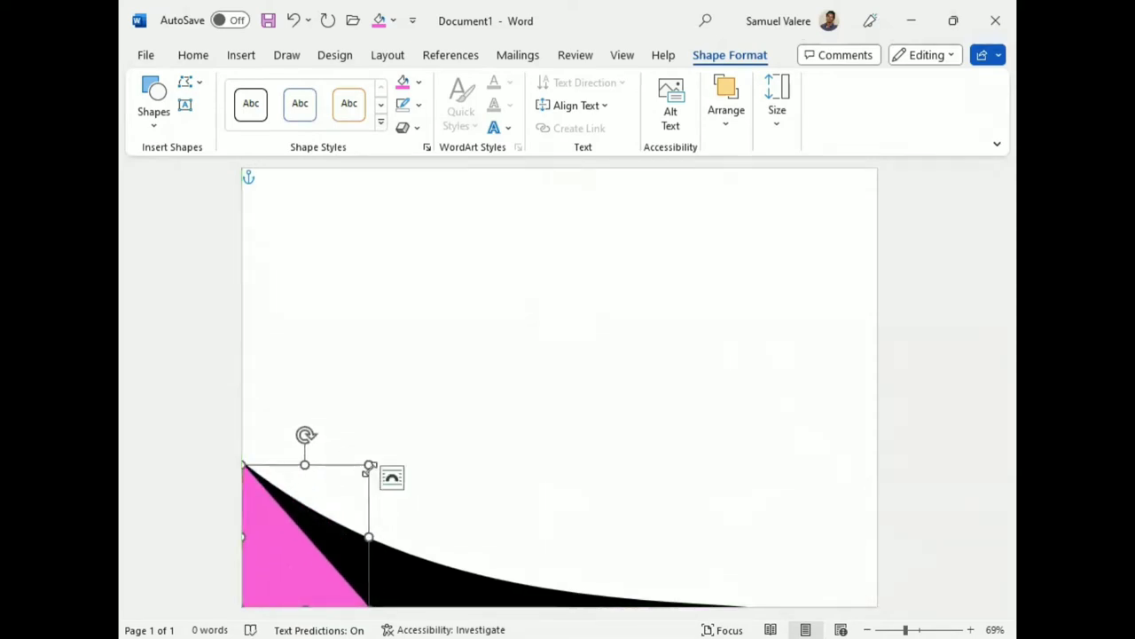
mouse_move(369, 465)
mouse_down()
mouse_move(350, 485)
mouse_move(339, 465)
mouse_up()
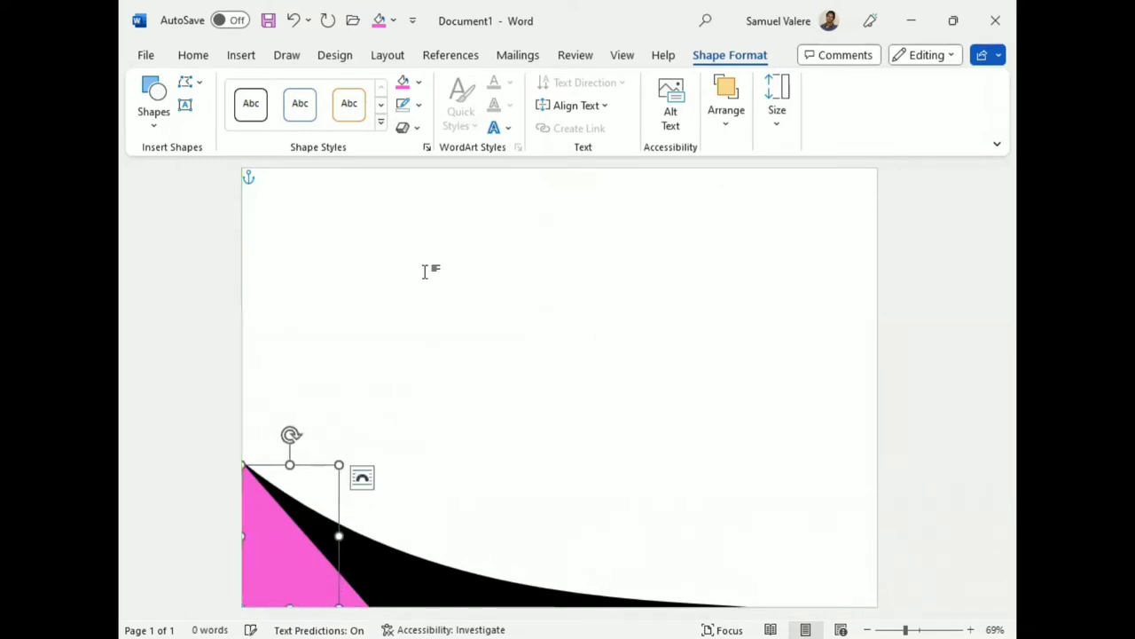
- Fill the front triangle black and adjust its size and position over the pink one
click(419, 81)
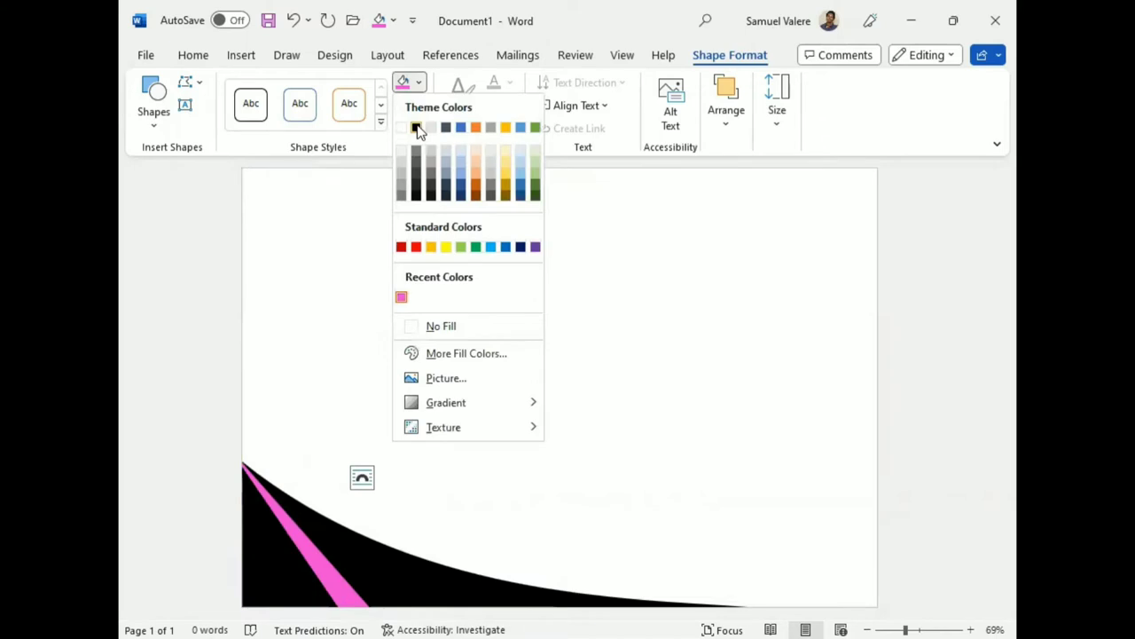
click(416, 128)
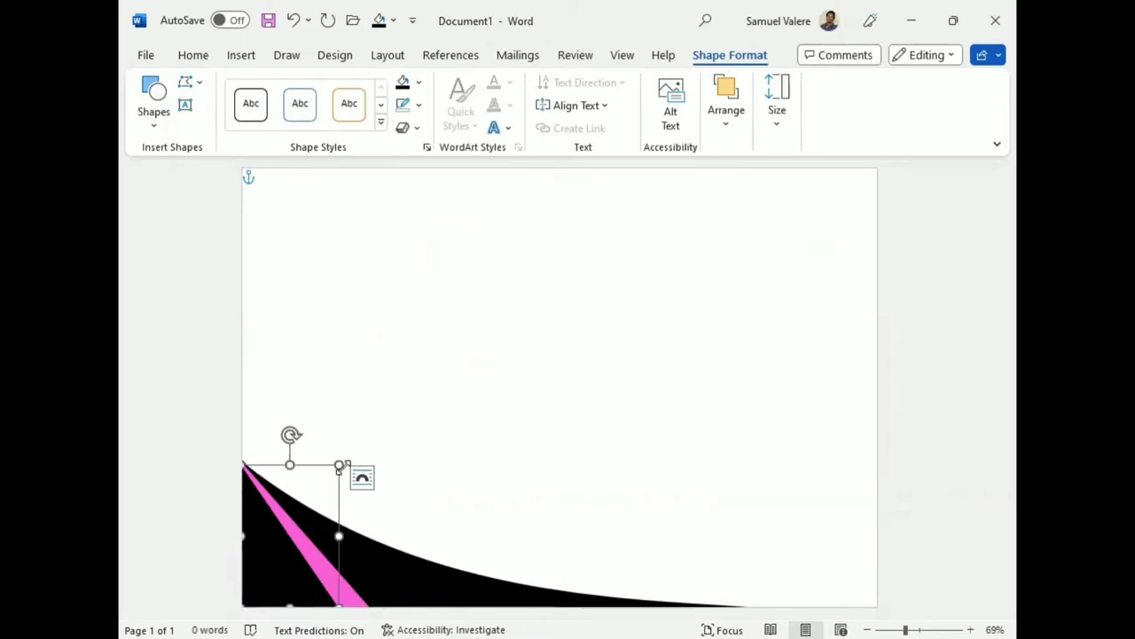
drag(340, 465, 342, 462)
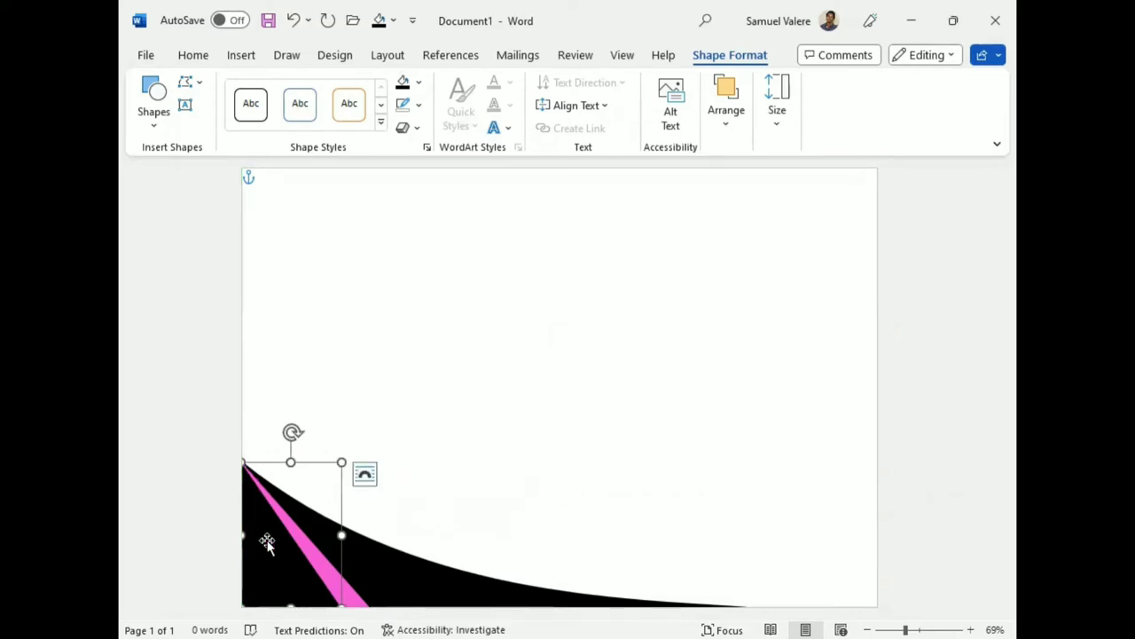
drag(269, 549, 288, 564)
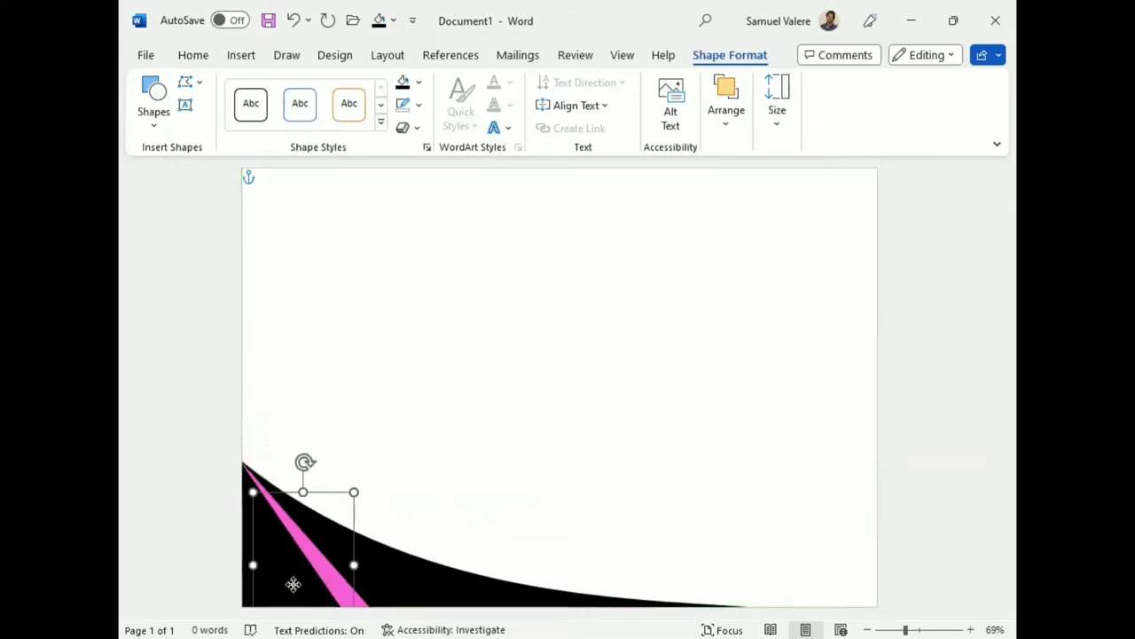
- Move the front triangle into place, shrink its top and widen it to the right
drag(289, 565, 279, 568)
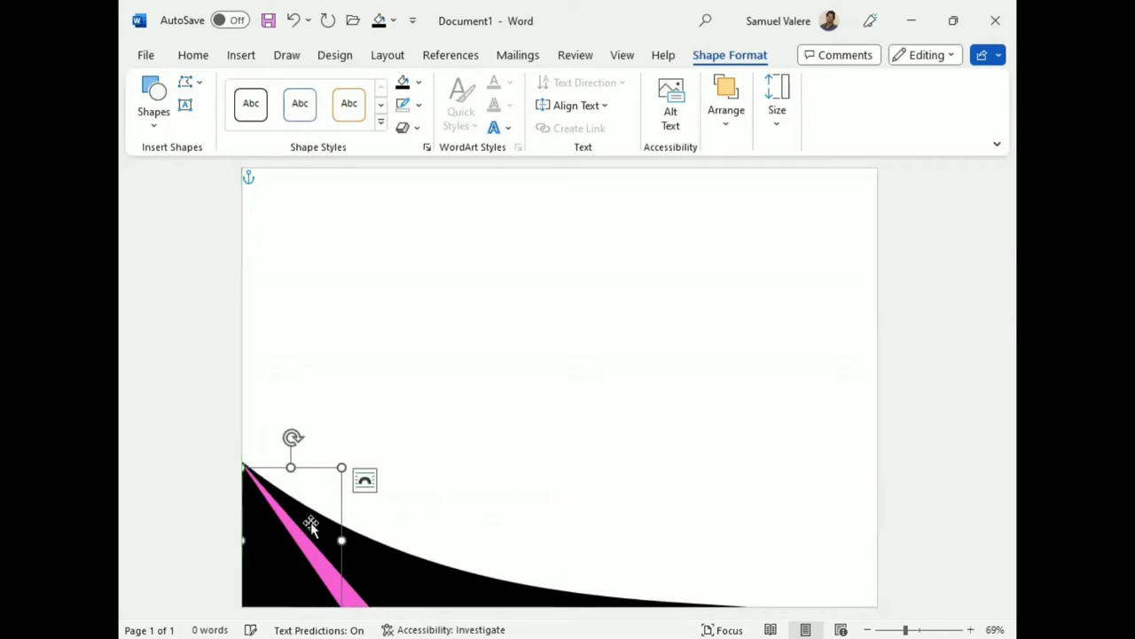
drag(342, 470, 318, 465)
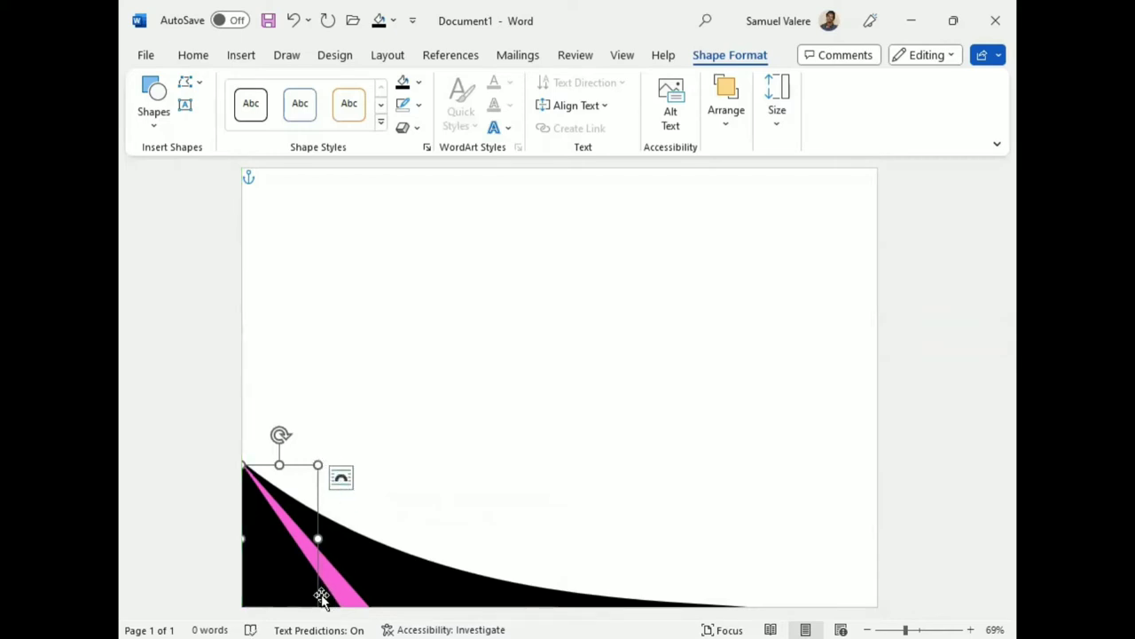
drag(325, 595, 348, 592)
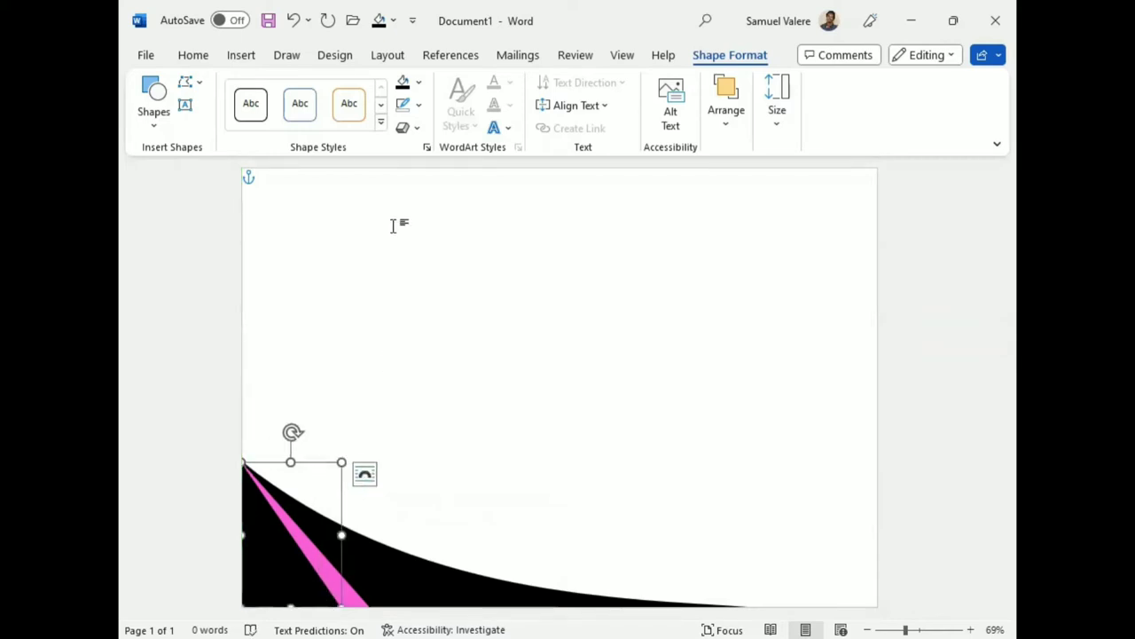
- Fill the triangle with light pink #E779DF from the custom colour spectrum
click(418, 82)
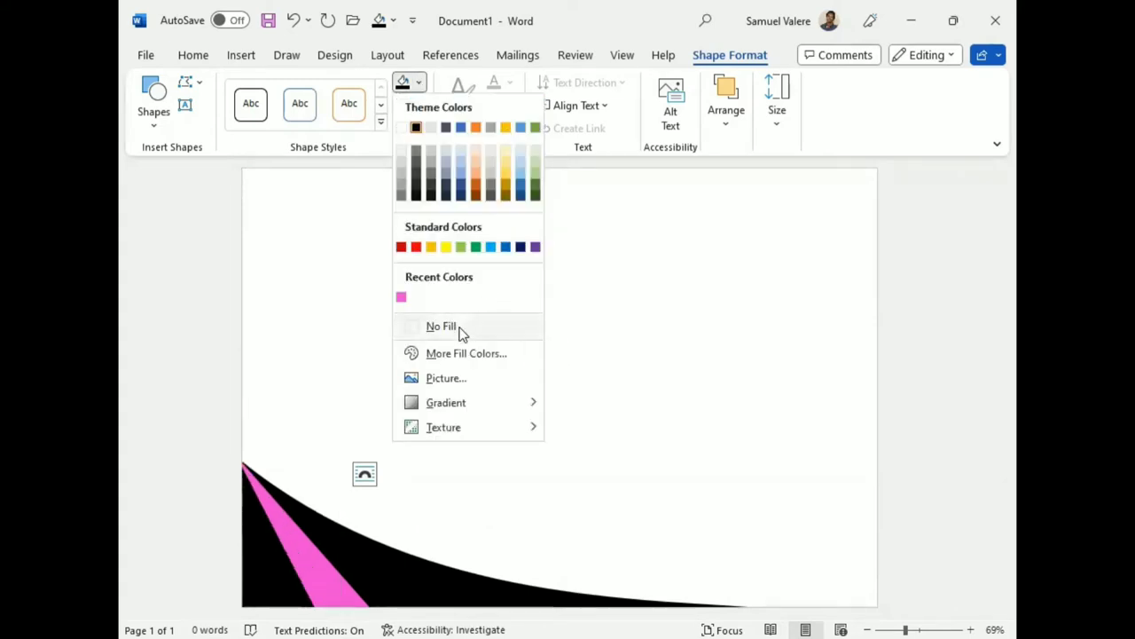
click(478, 355)
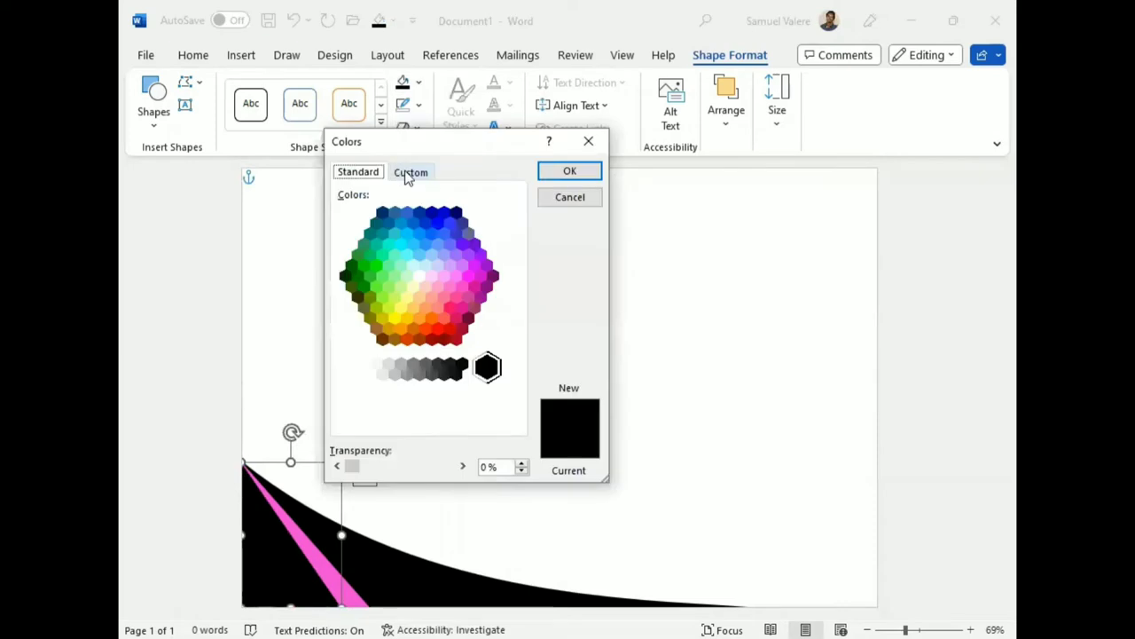
click(410, 172)
click(463, 235)
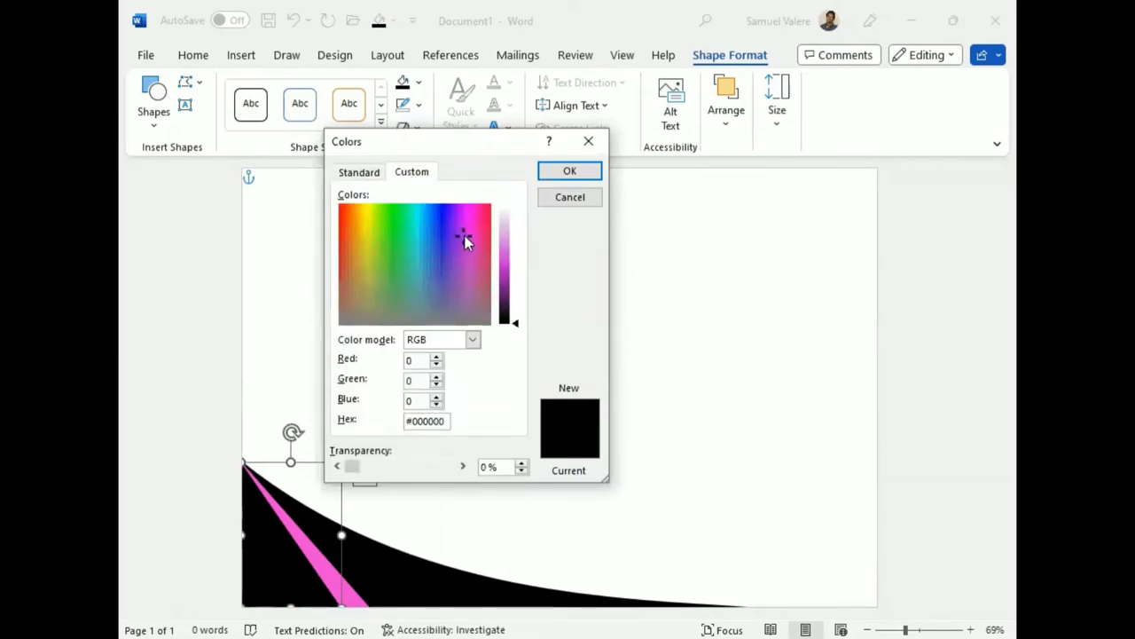
drag(513, 321, 509, 242)
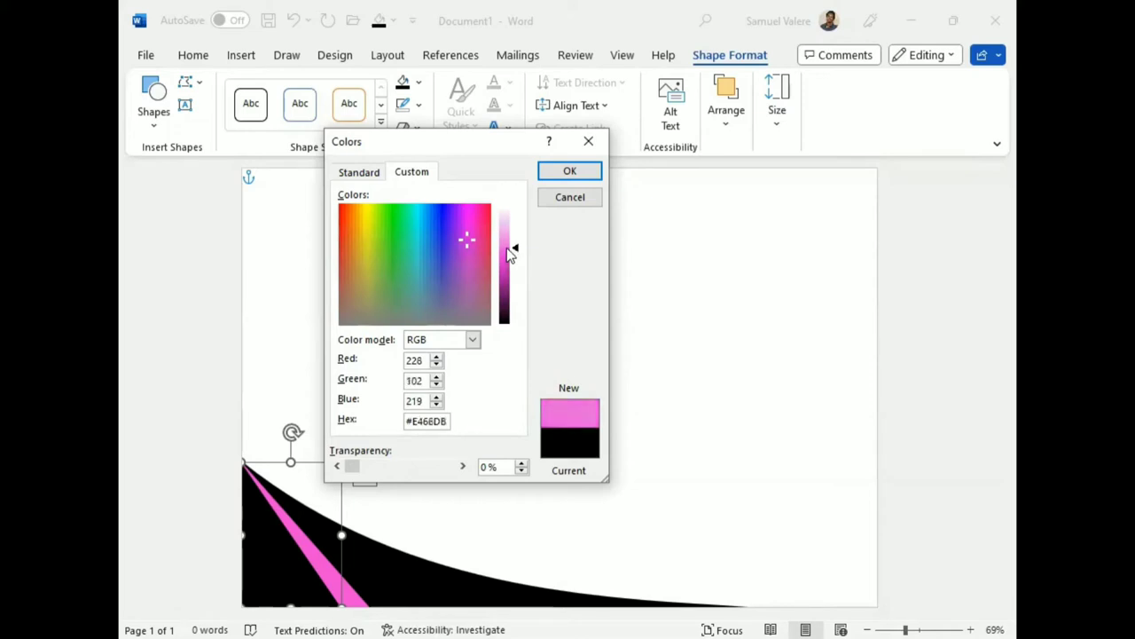
click(566, 169)
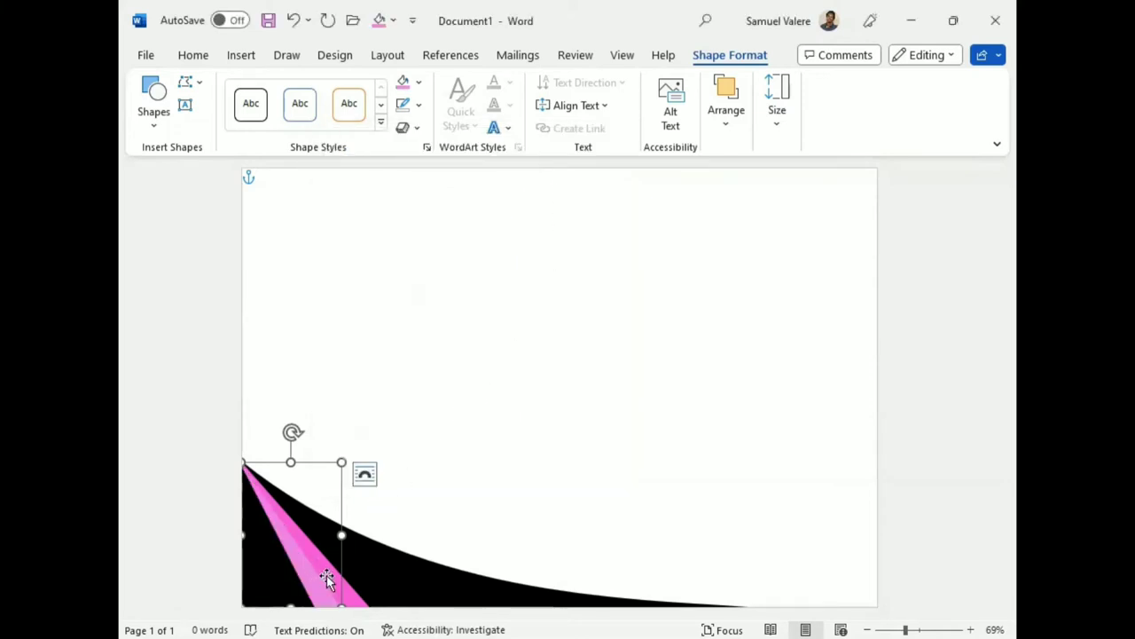
- Deepen the lighter pink triangle's fill to #E46ADB (228/106/219) and reselect the black curve
click(466, 483)
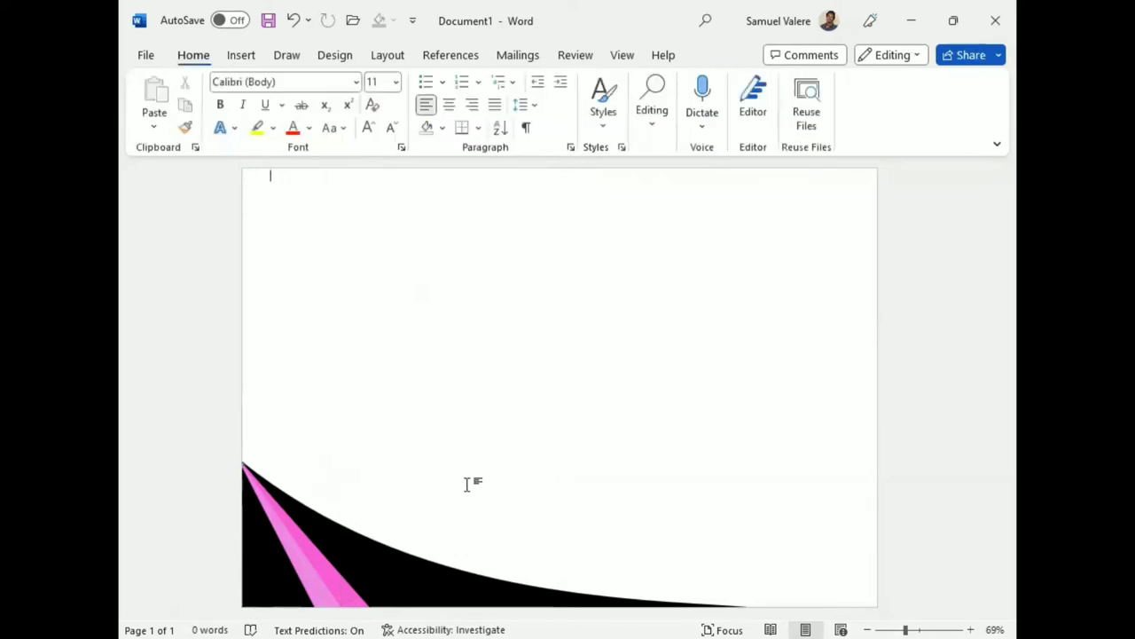
click(319, 596)
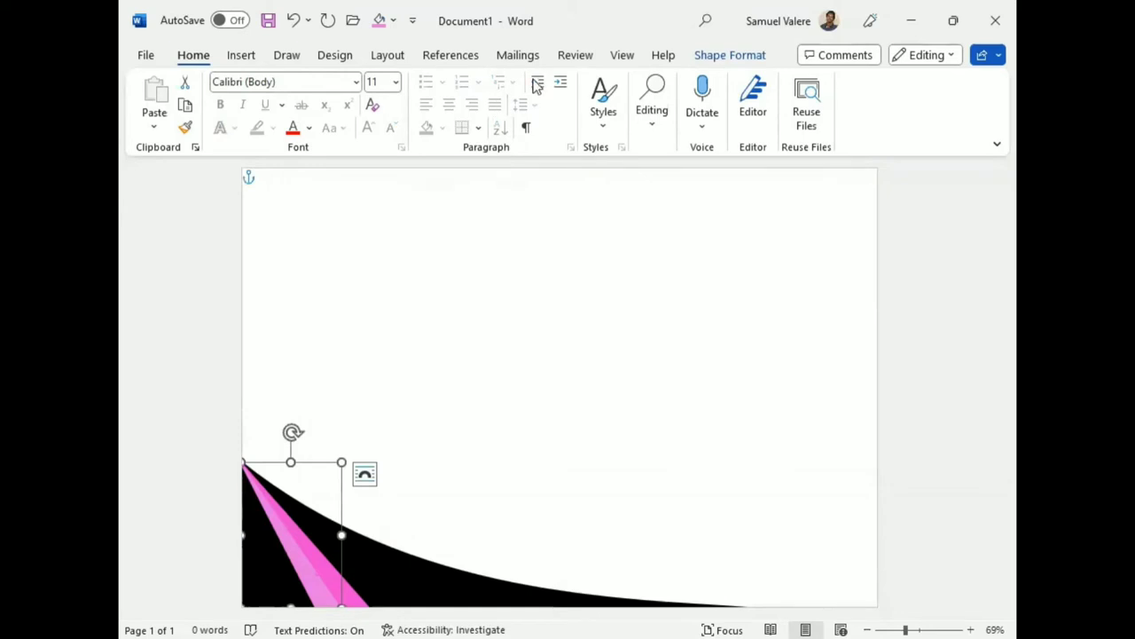
click(422, 454)
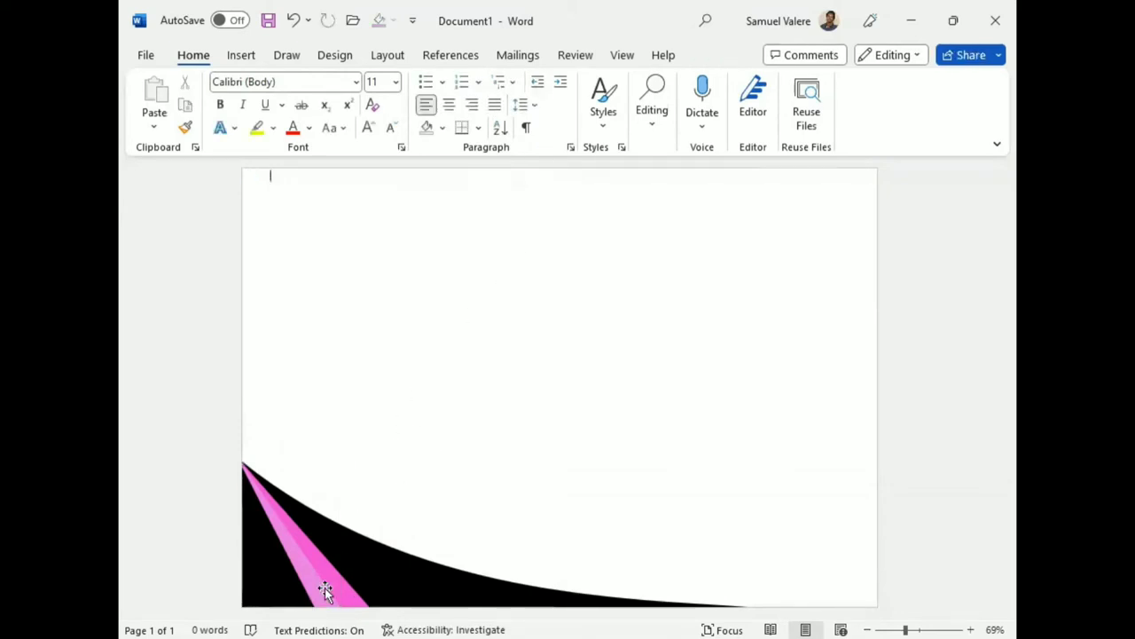
click(326, 589)
click(730, 55)
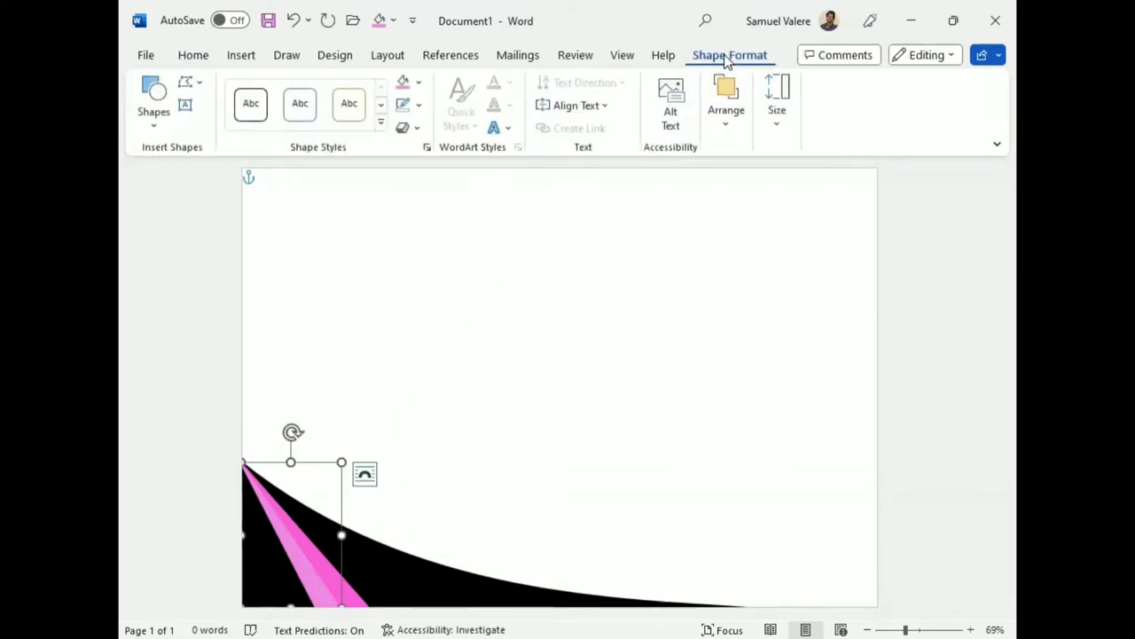
click(419, 81)
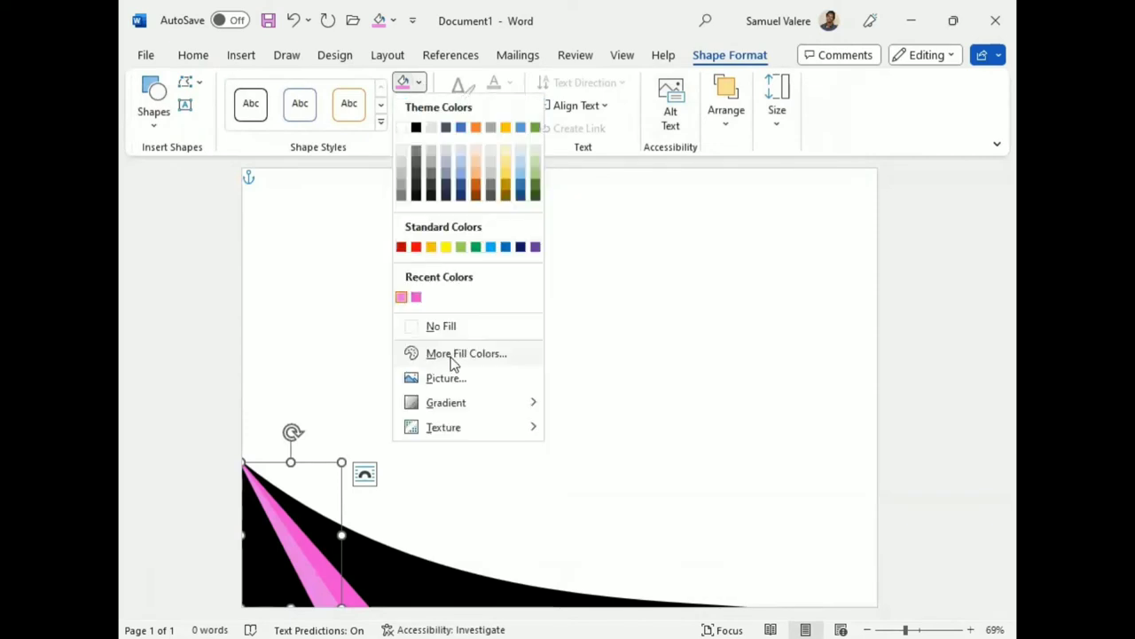
click(452, 356)
drag(518, 247, 519, 254)
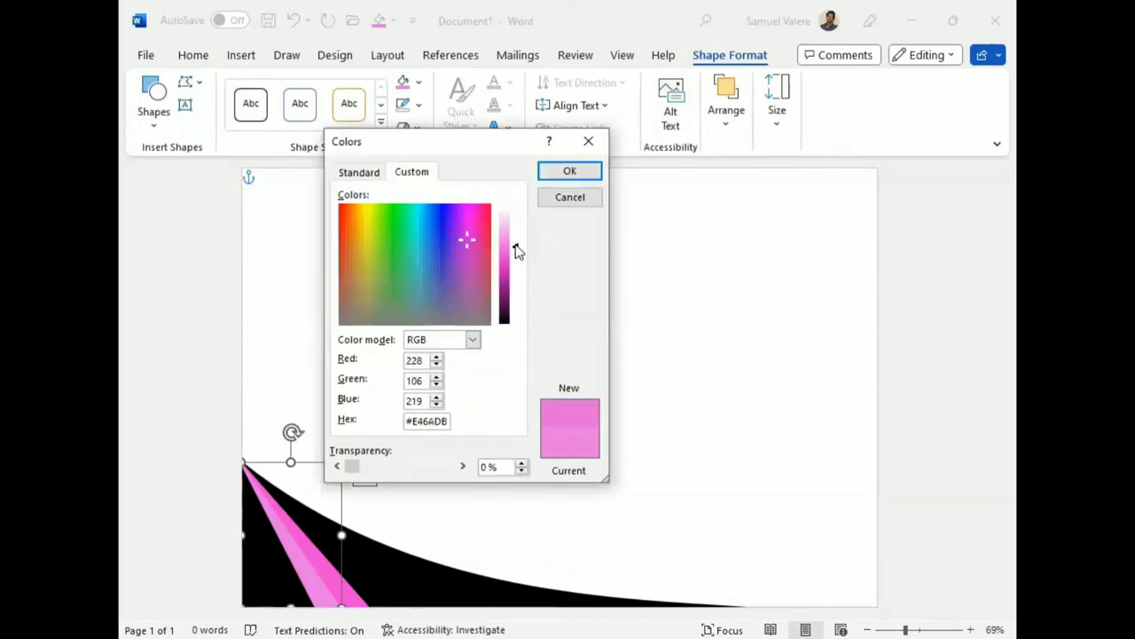
click(571, 171)
click(504, 431)
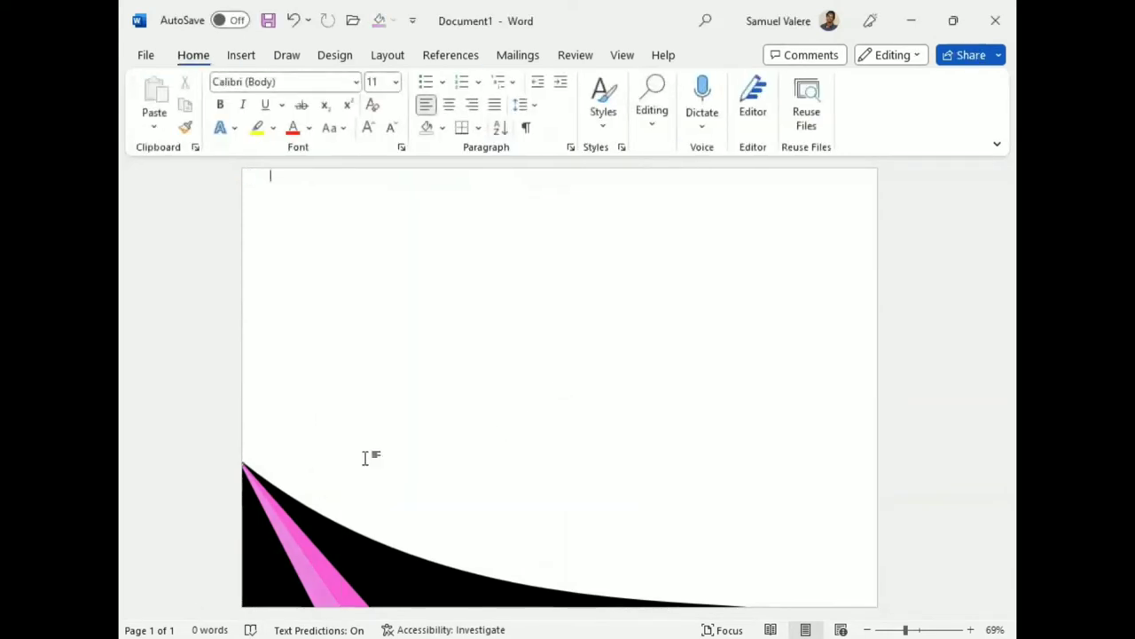
click(287, 479)
- Shift-select the black curve and its three pink stripes and group them into one object
drag(494, 460, 494, 461)
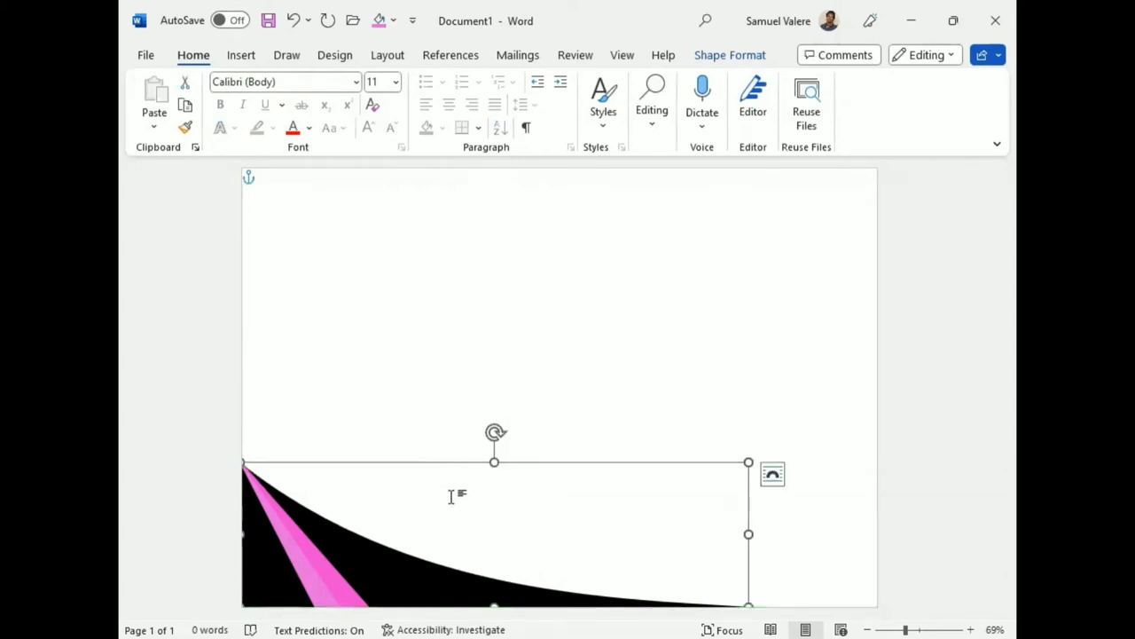
shift+click(339, 592)
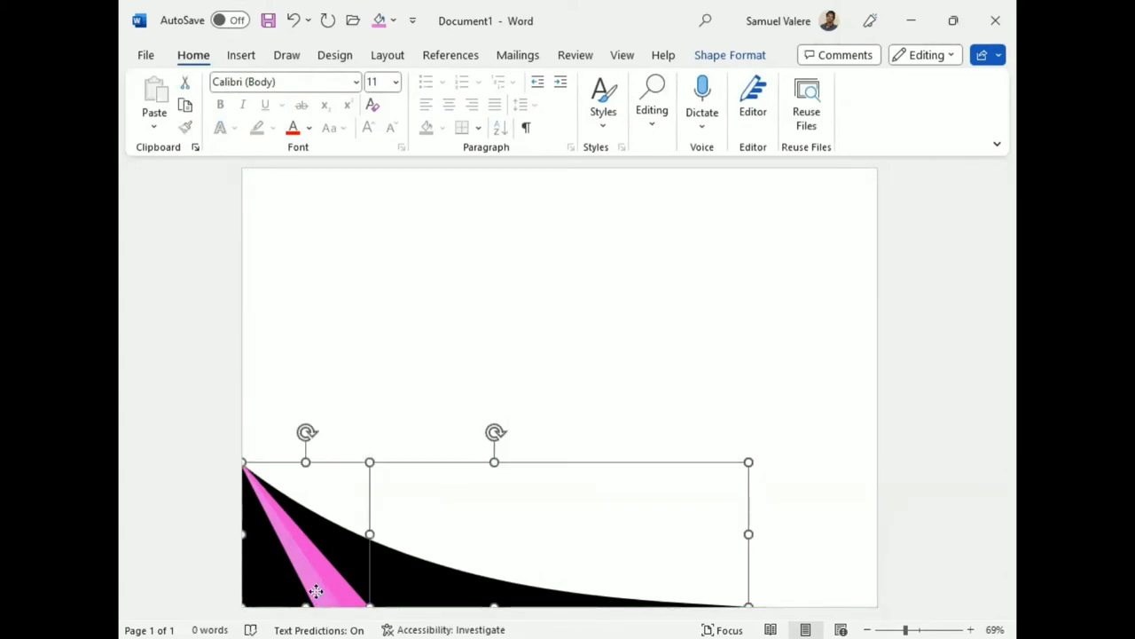
shift+click(315, 591)
shift+click(266, 575)
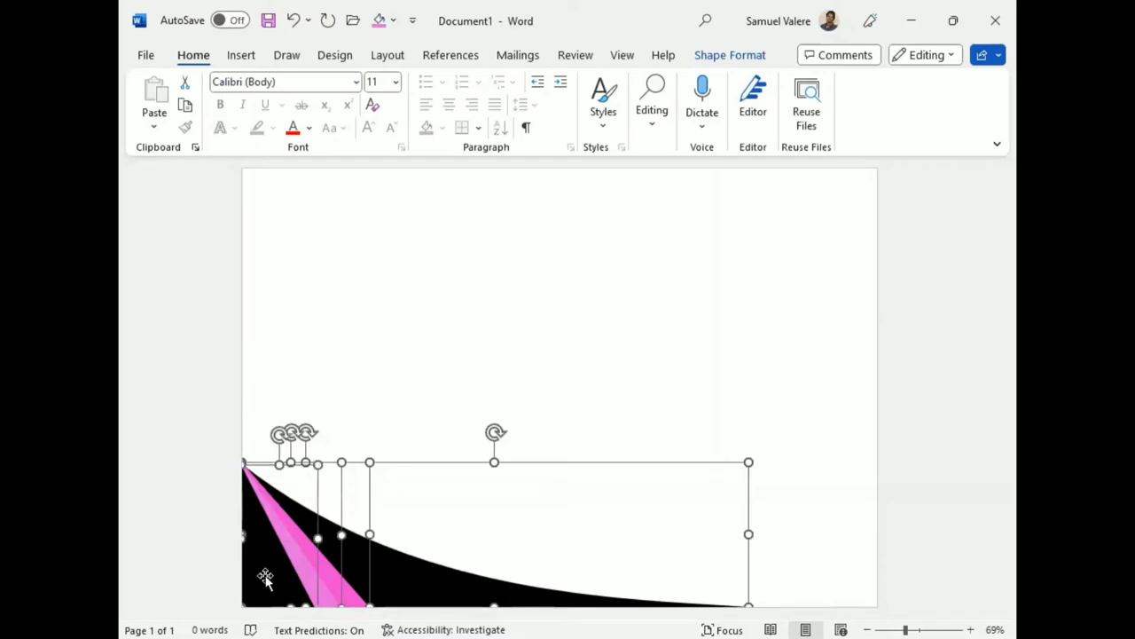
click(727, 54)
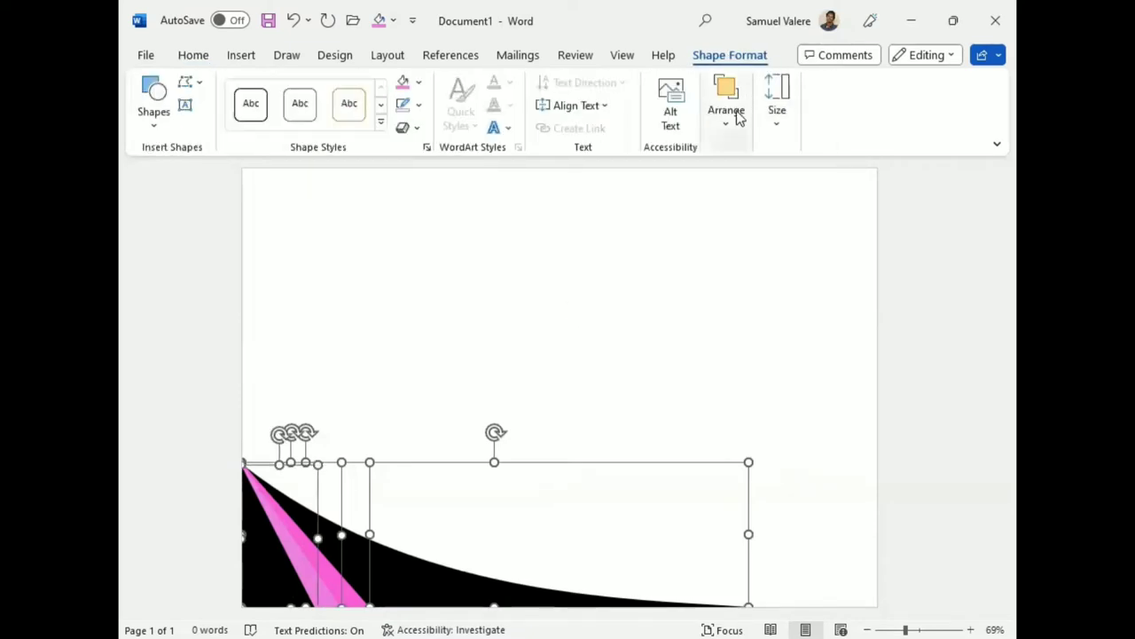
click(722, 131)
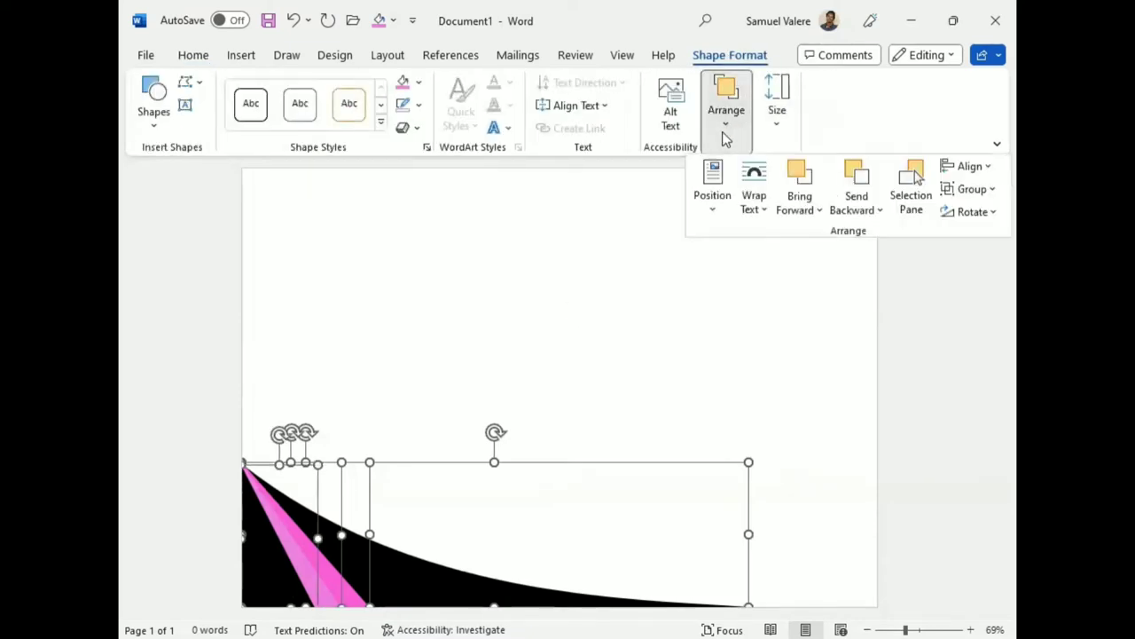
click(964, 189)
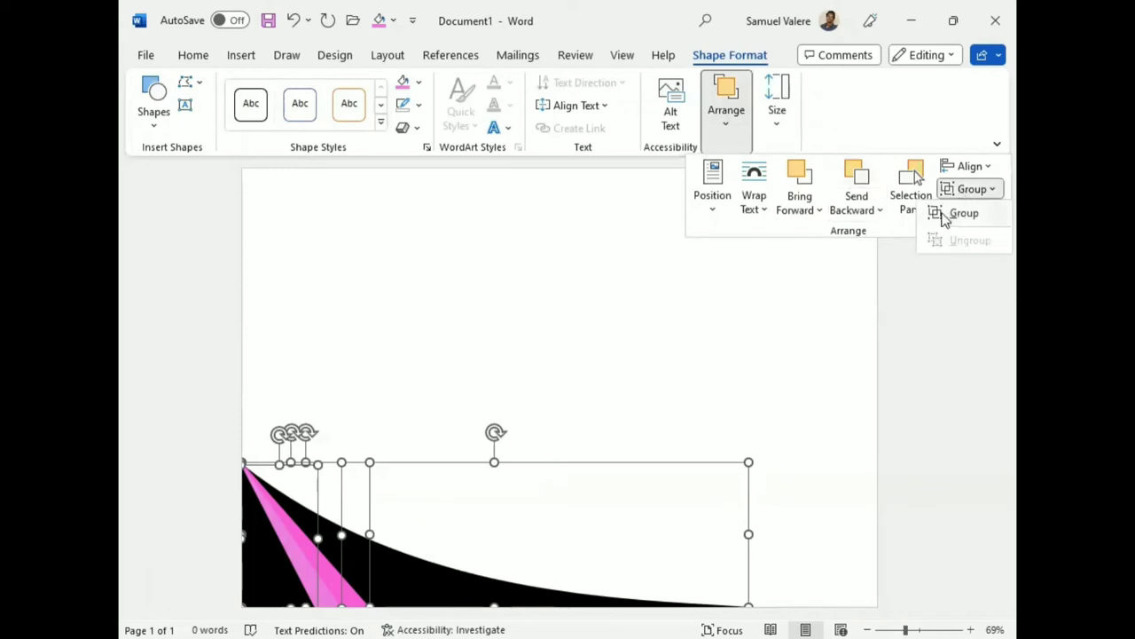
click(951, 214)
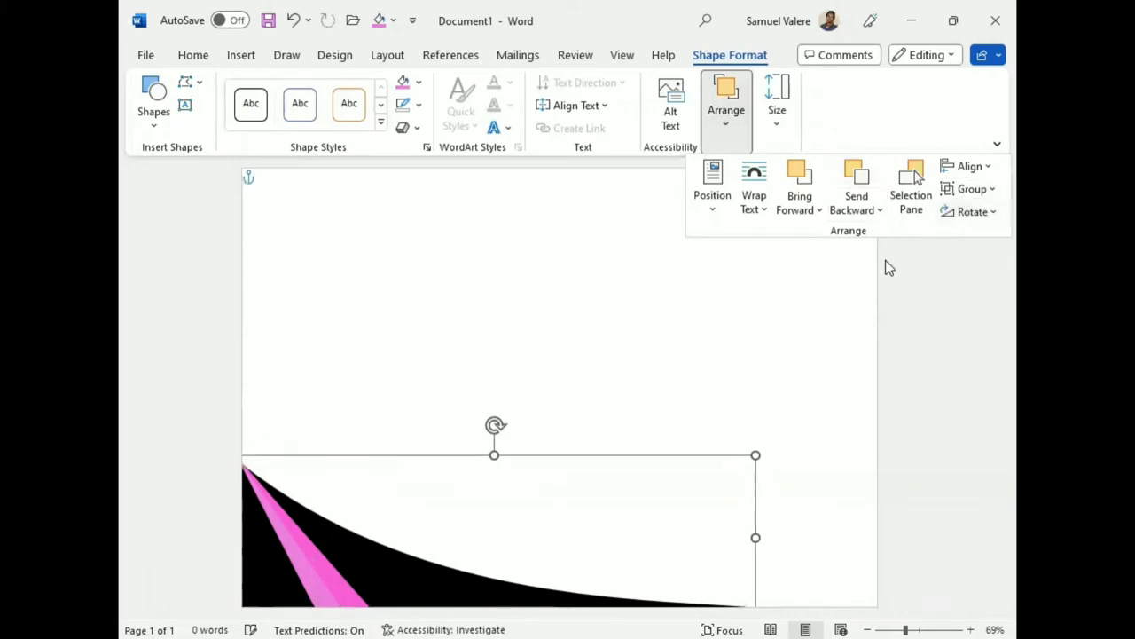
click(671, 315)
- Ctrl-drag a copy of the corner group, rotate it 90° right and beyond, and place it top-right
drag(388, 514, 464, 440)
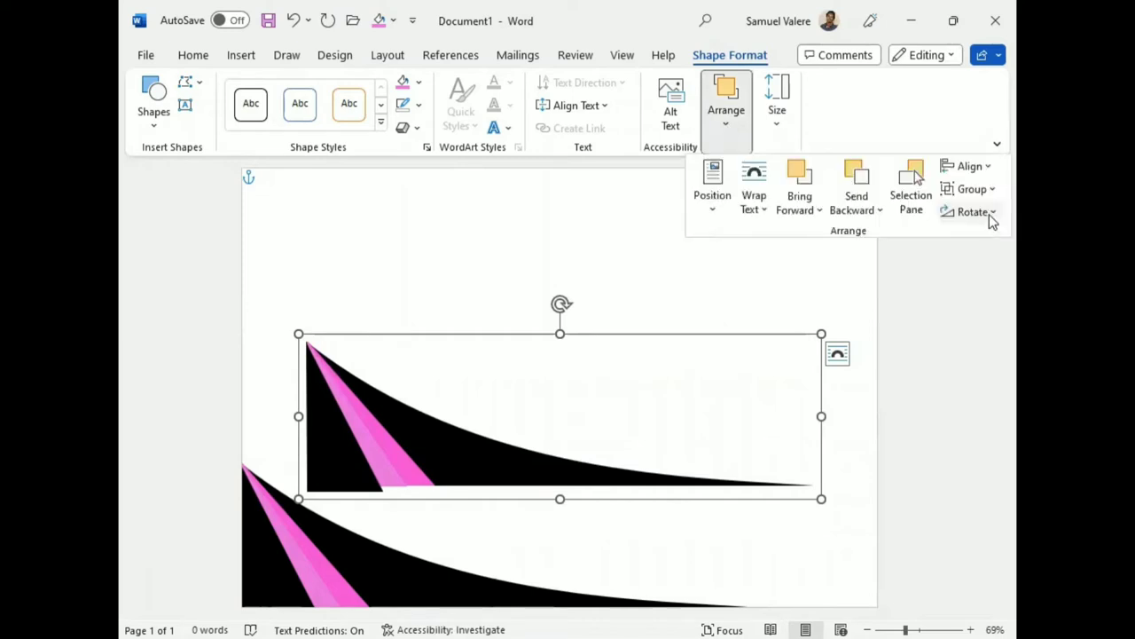
click(989, 212)
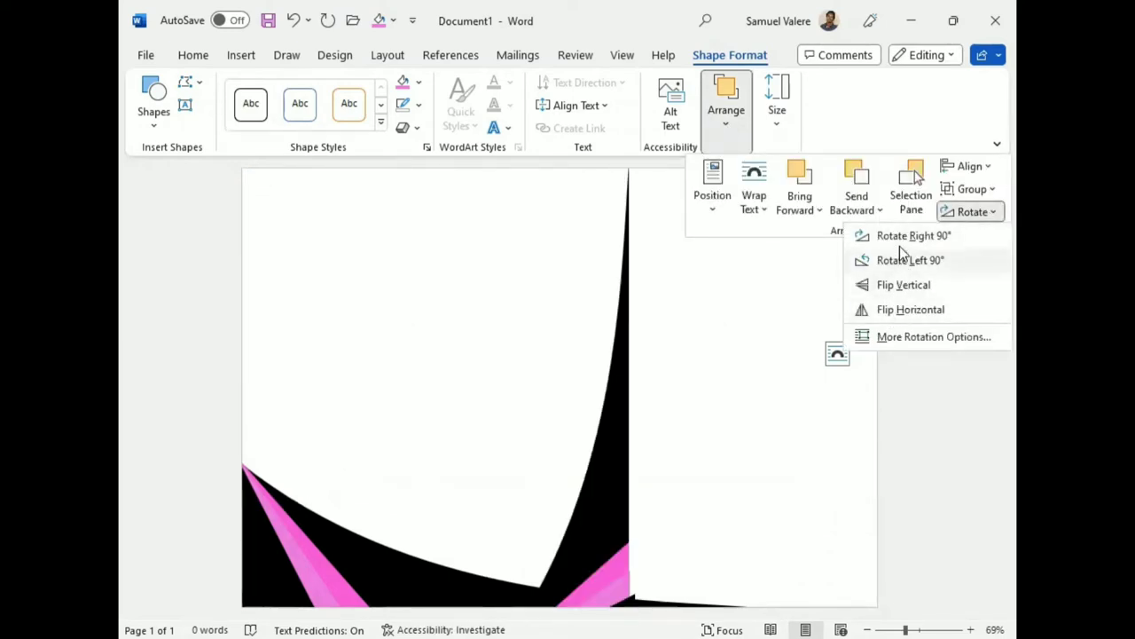
click(899, 244)
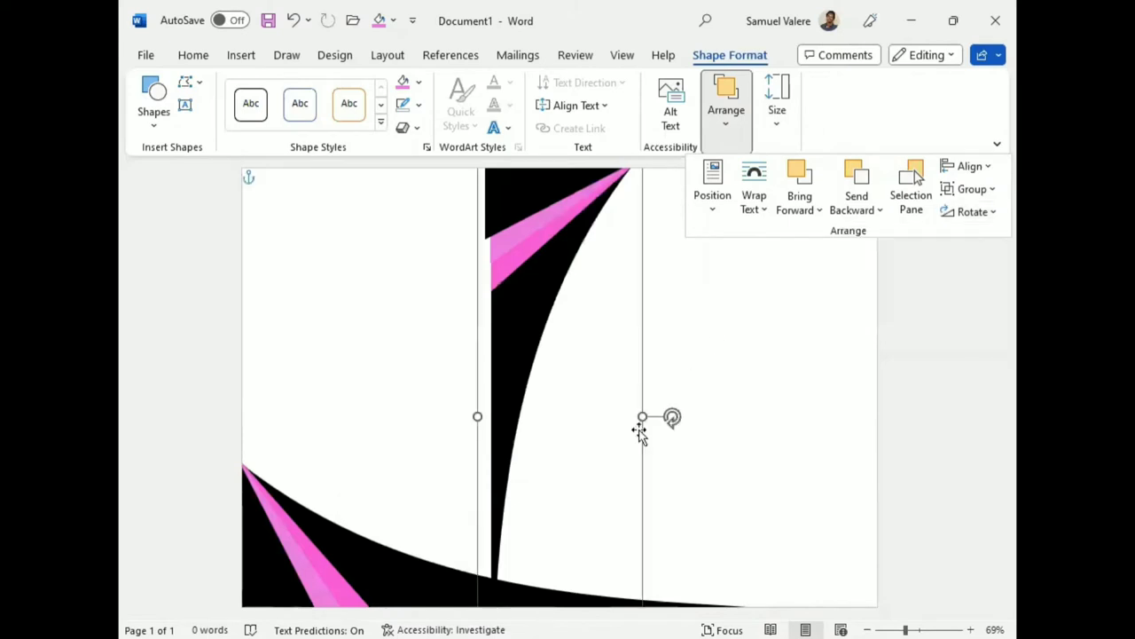
mouse_move(672, 417)
mouse_down()
mouse_move(704, 387)
mouse_move(783, 489)
mouse_up()
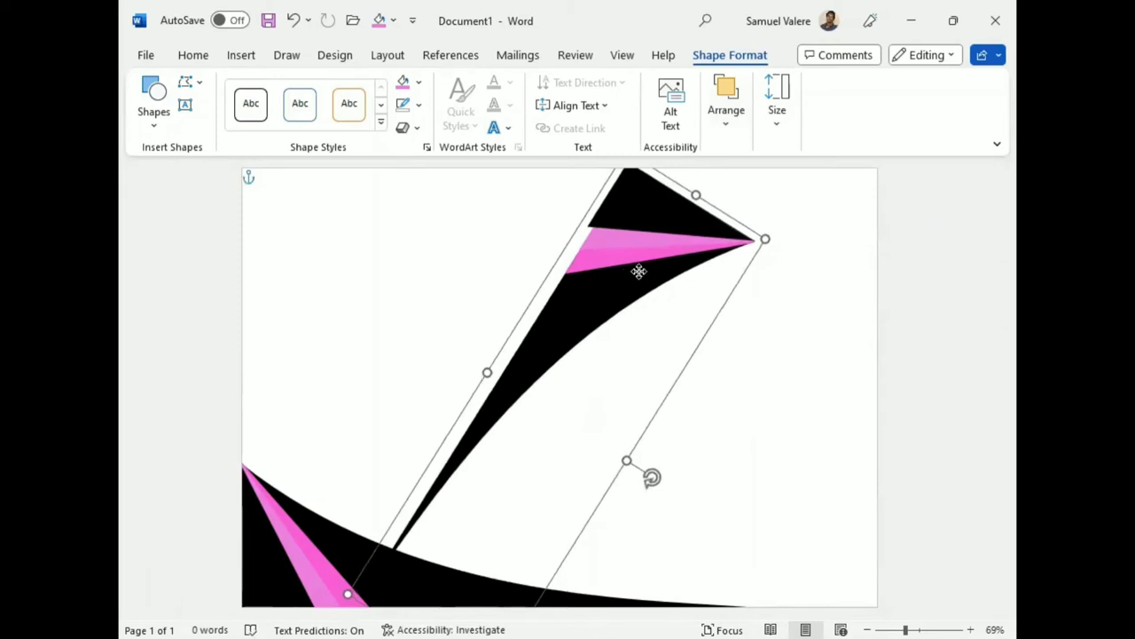
drag(638, 271, 702, 304)
mouse_move(725, 485)
mouse_down()
mouse_move(655, 477)
mouse_move(672, 557)
mouse_move(630, 536)
mouse_up()
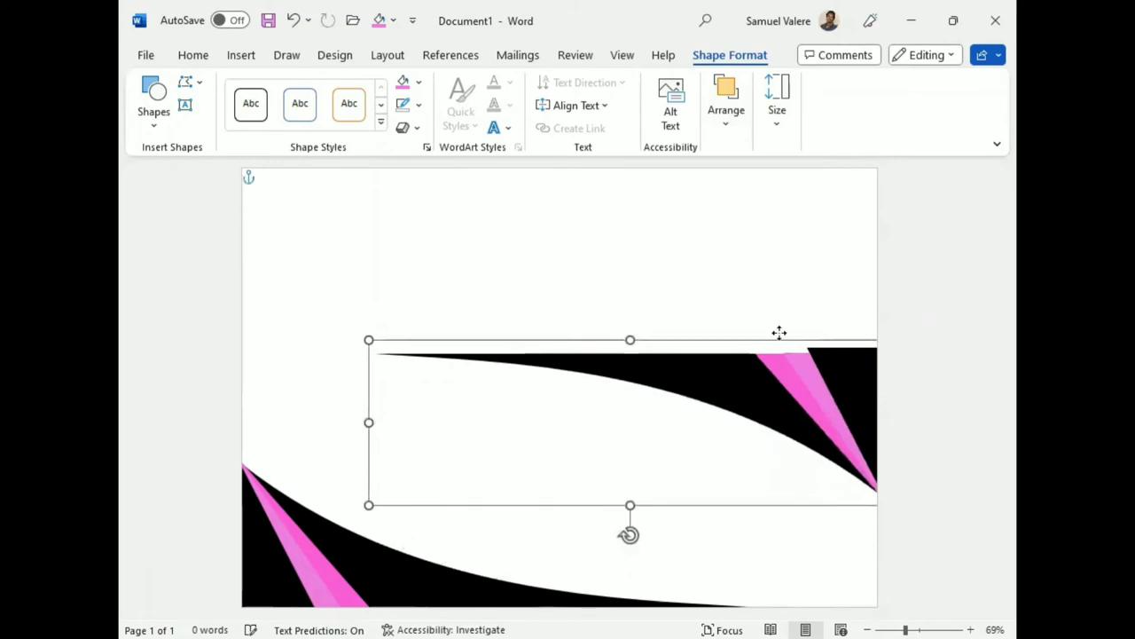
drag(779, 333, 761, 200)
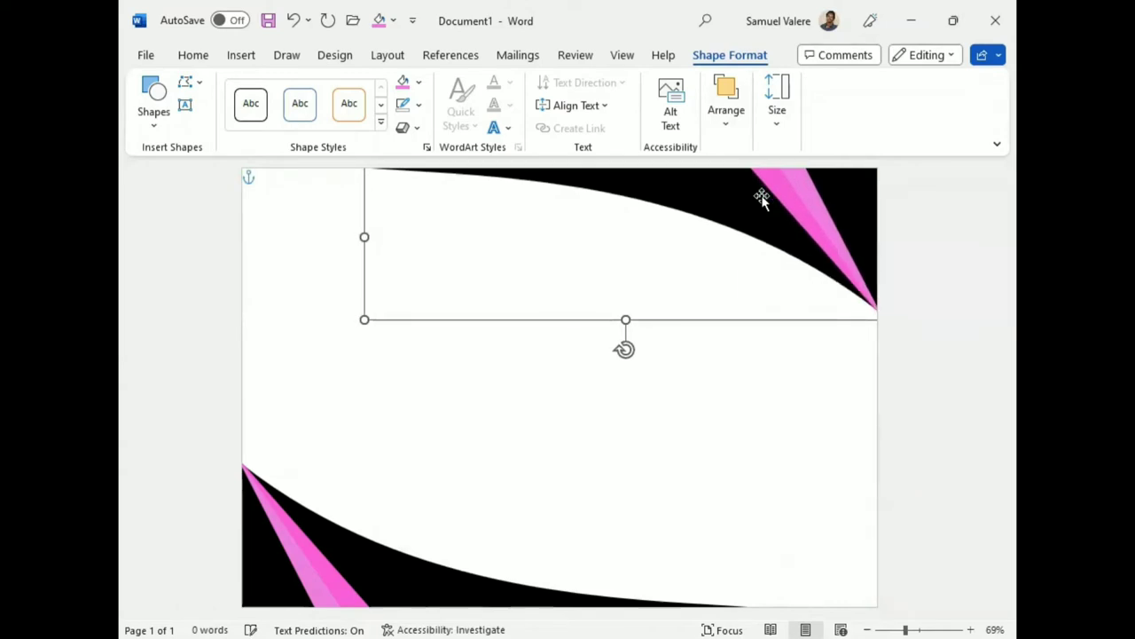
click(928, 257)
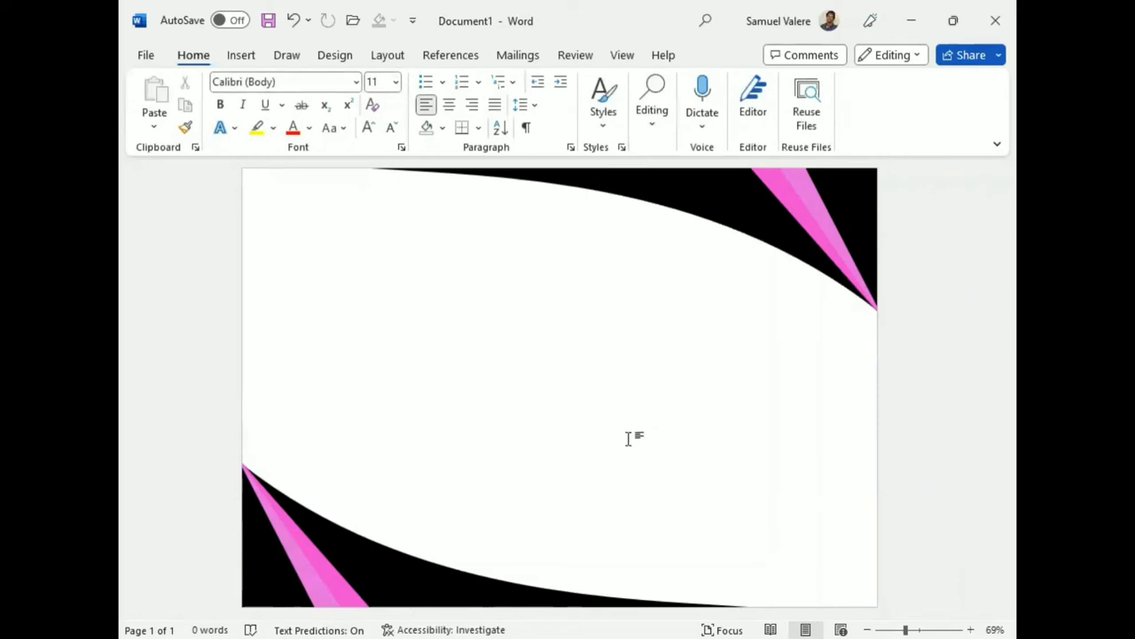
- Draw a large rectangle over the page, then stretch and centre it between the two corners
click(238, 57)
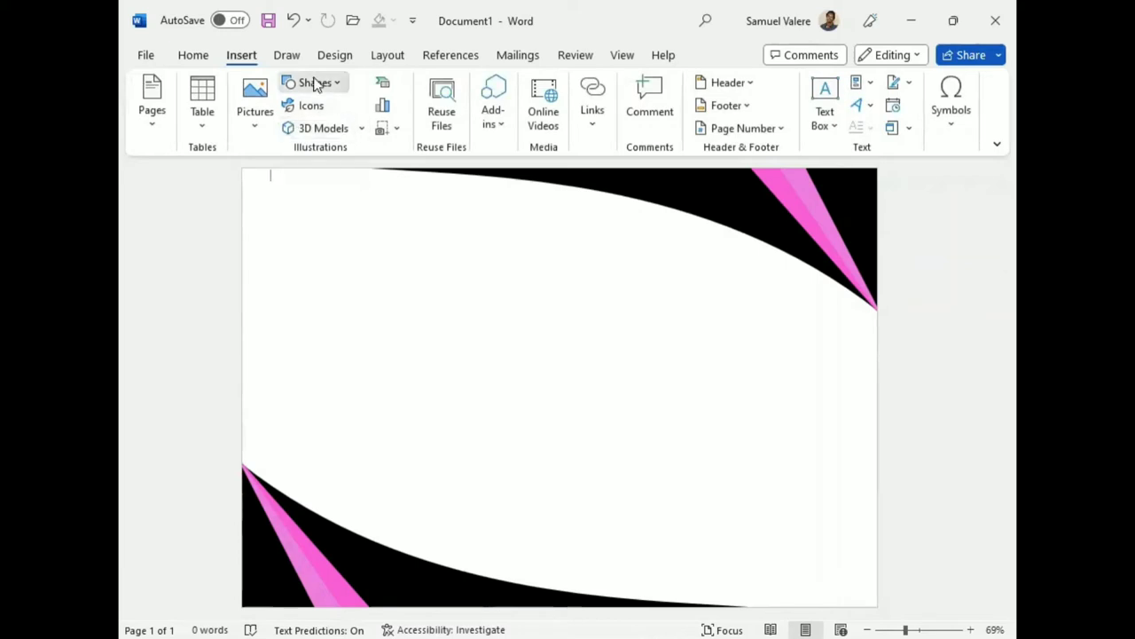
drag(275, 206, 798, 589)
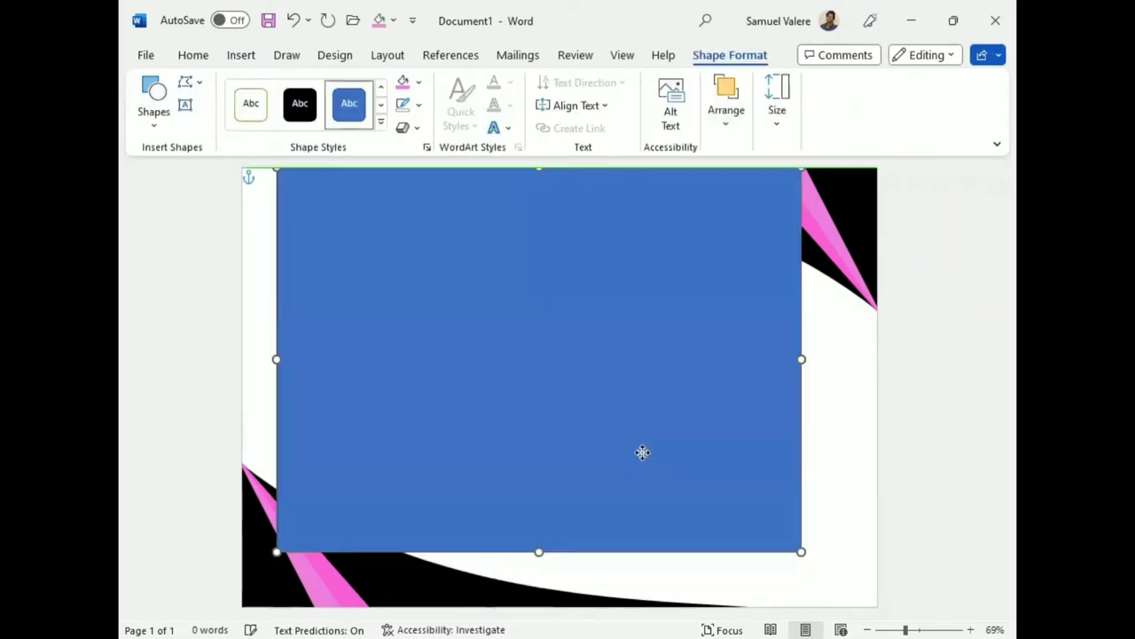
drag(655, 502, 641, 471)
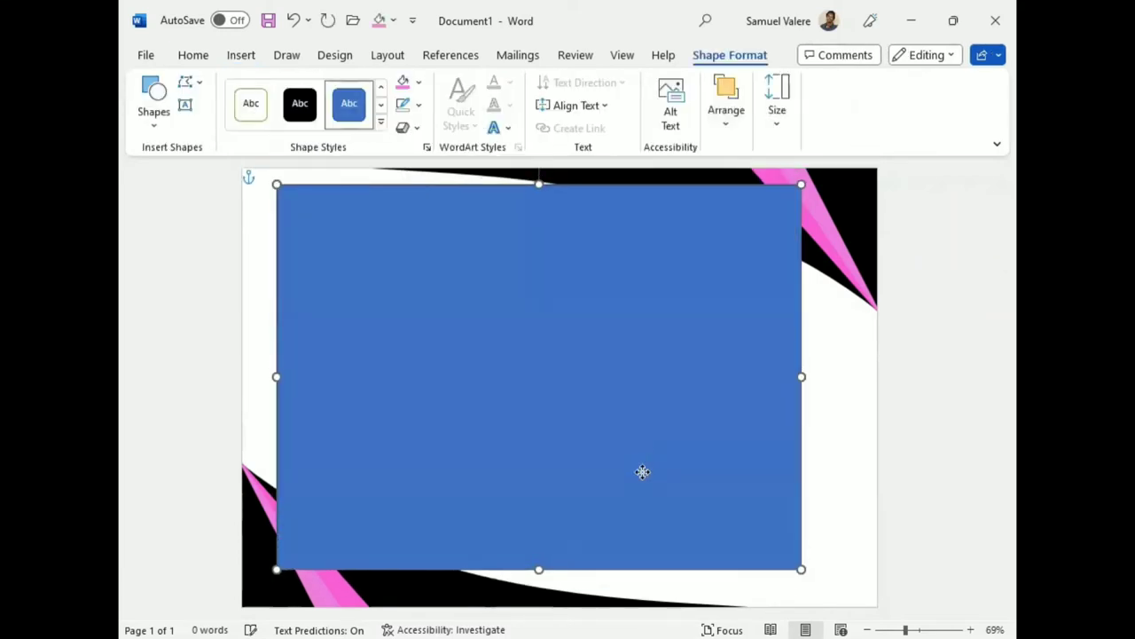
drag(802, 379, 849, 390)
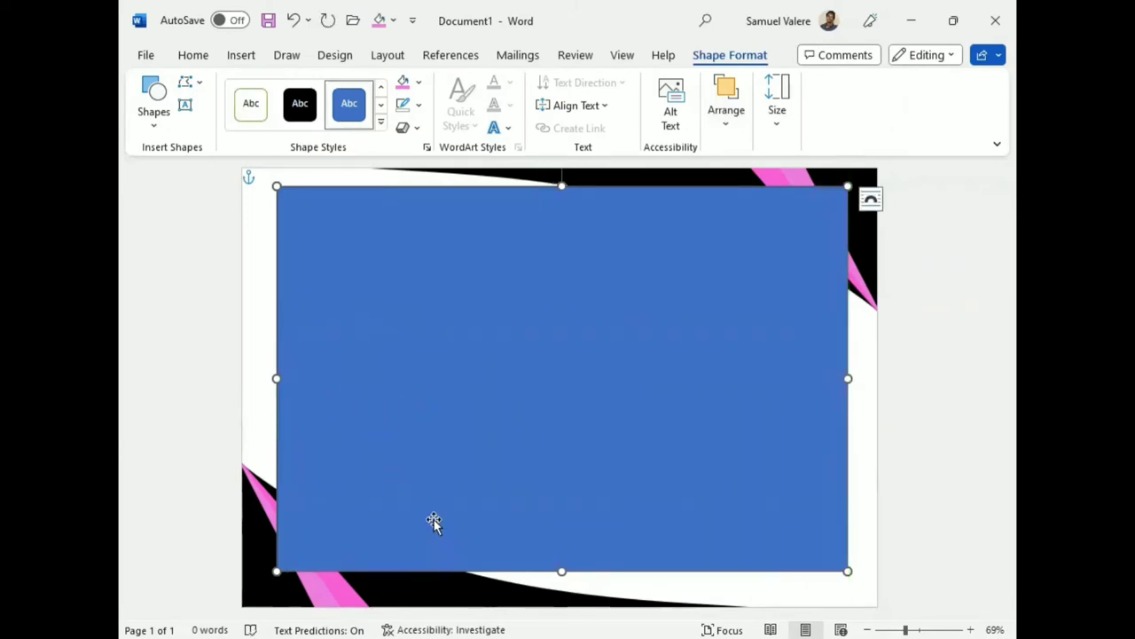
drag(559, 569, 560, 586)
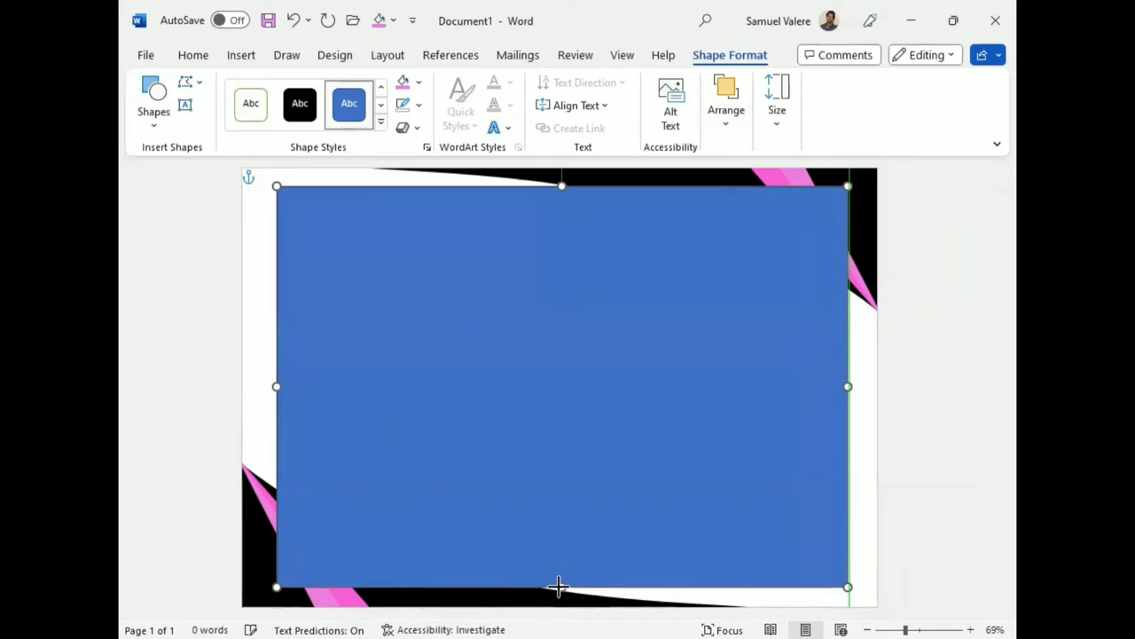
mouse_move(573, 504)
mouse_down()
mouse_move(574, 485)
mouse_move(572, 498)
mouse_up()
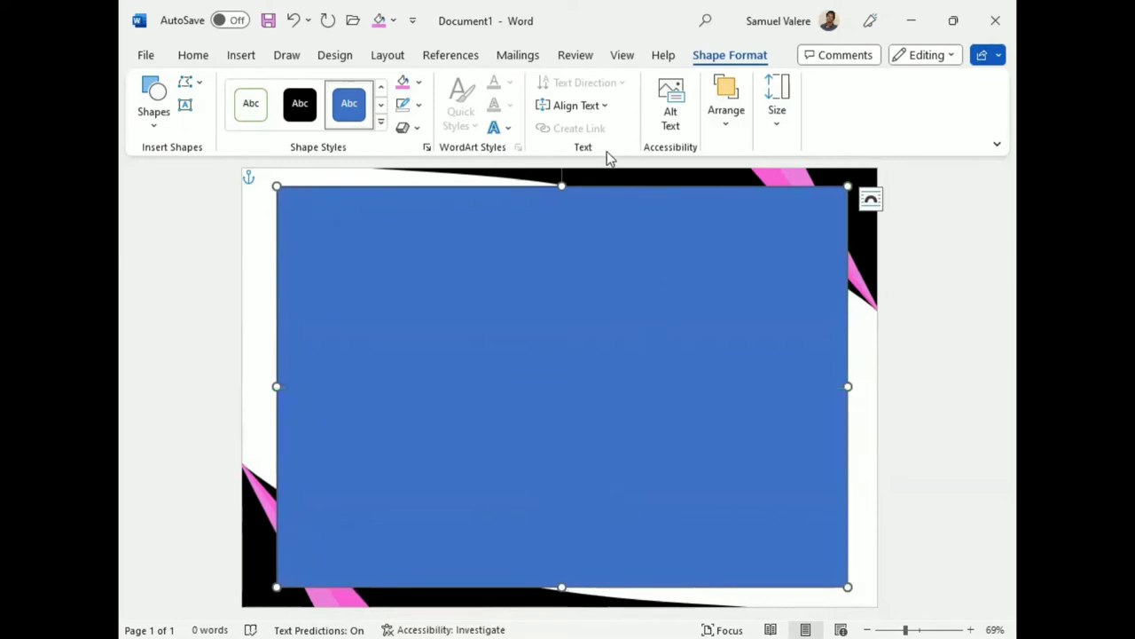
- Give the rectangle No Fill and a 3 pt pink outline
click(420, 84)
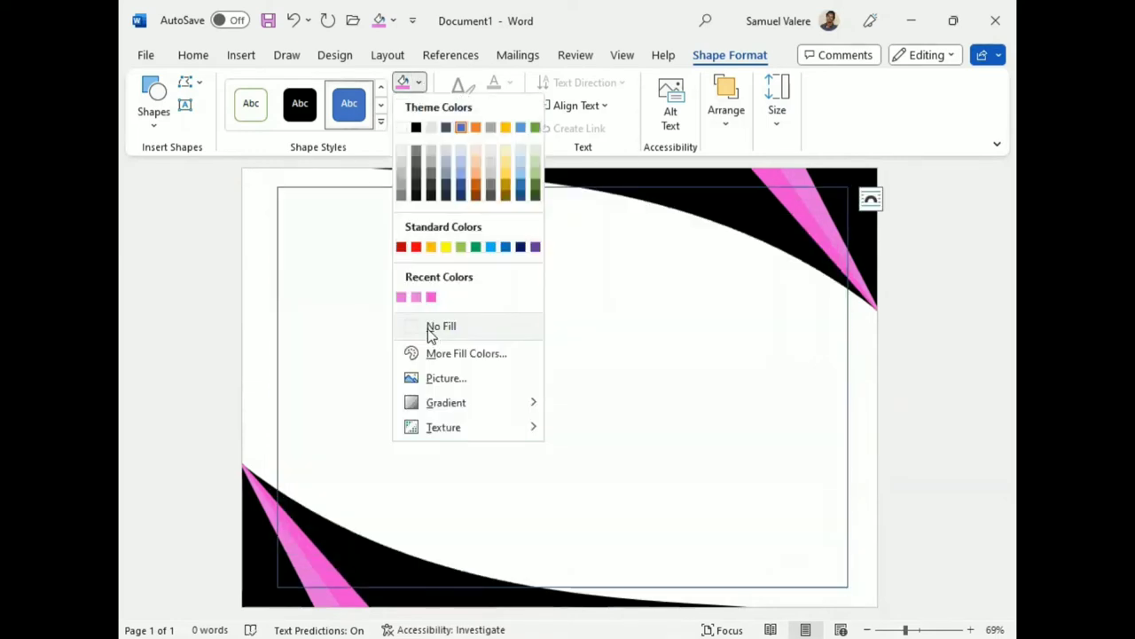
click(417, 324)
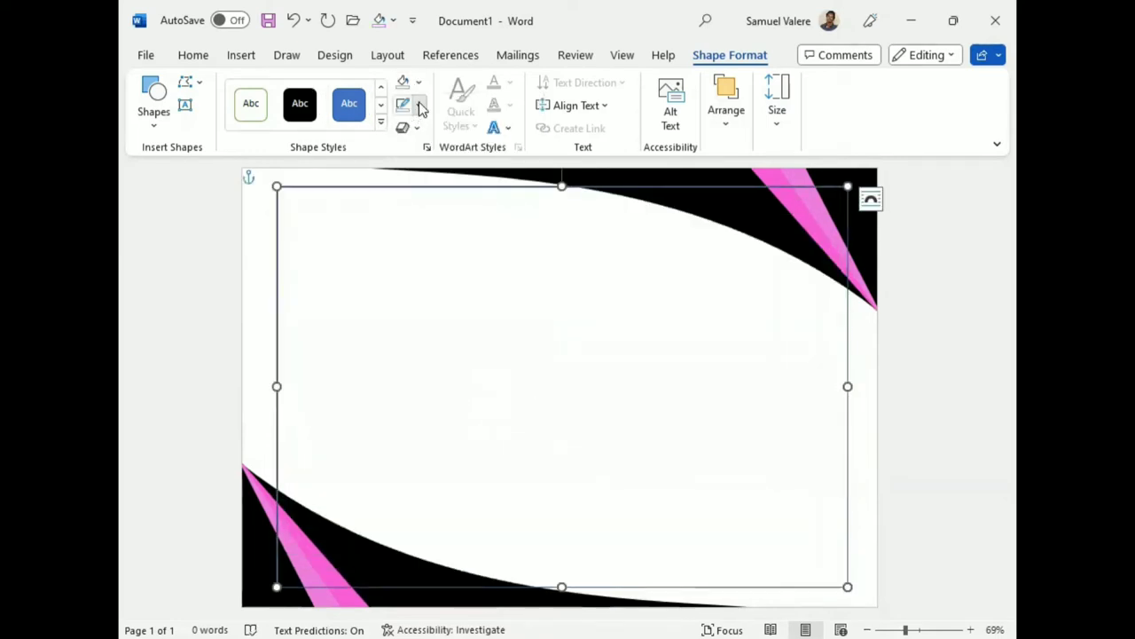
click(419, 104)
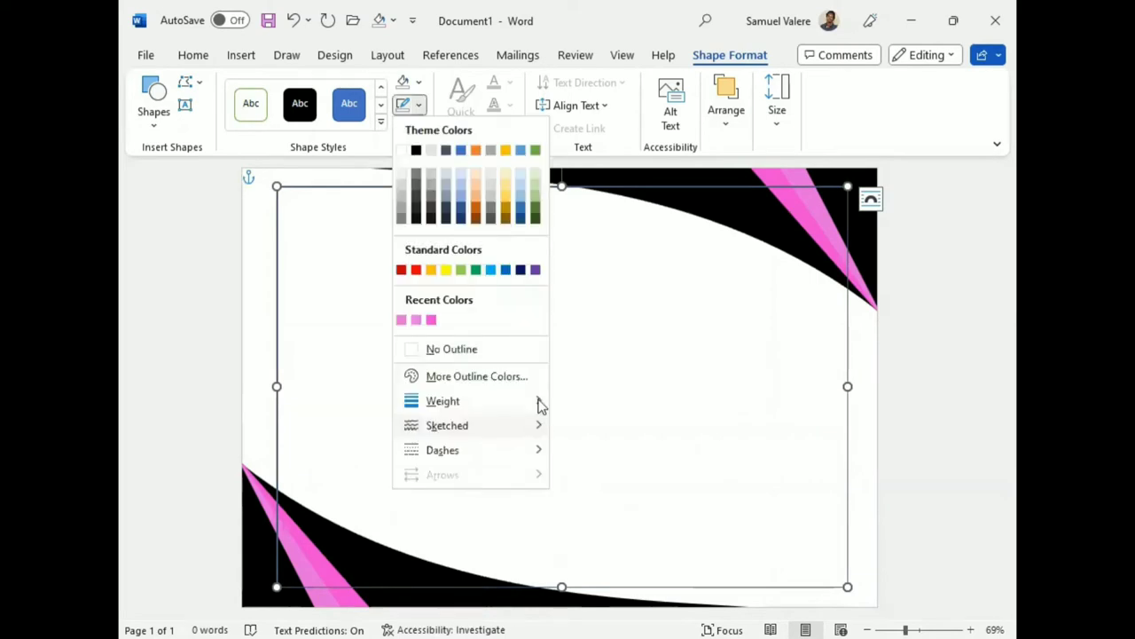
mouse_move(479, 401)
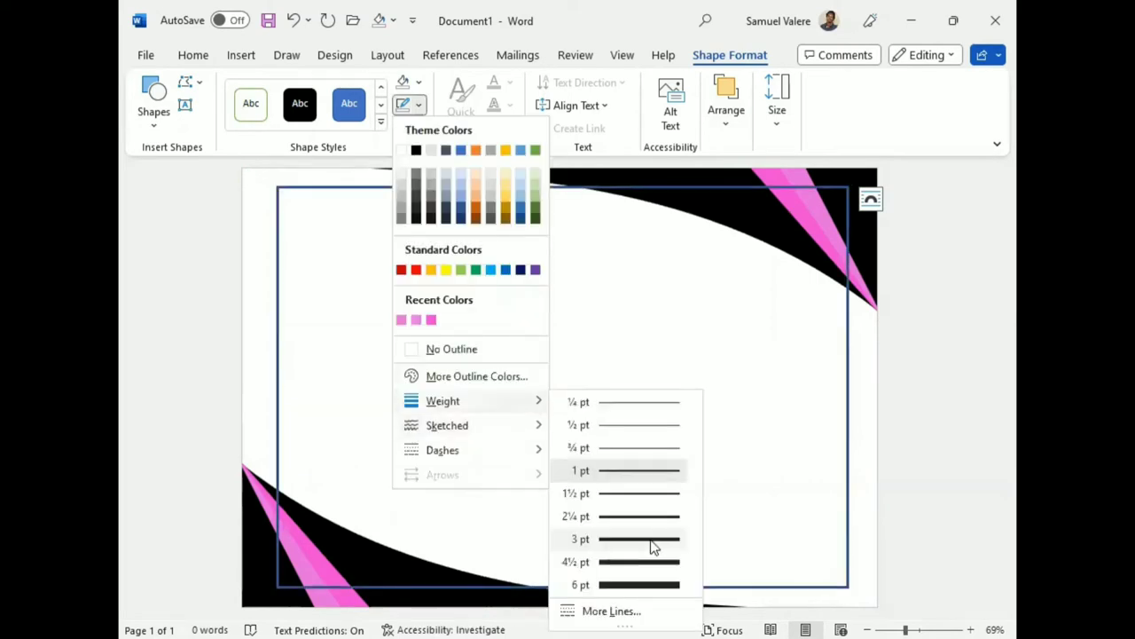
click(420, 108)
click(419, 105)
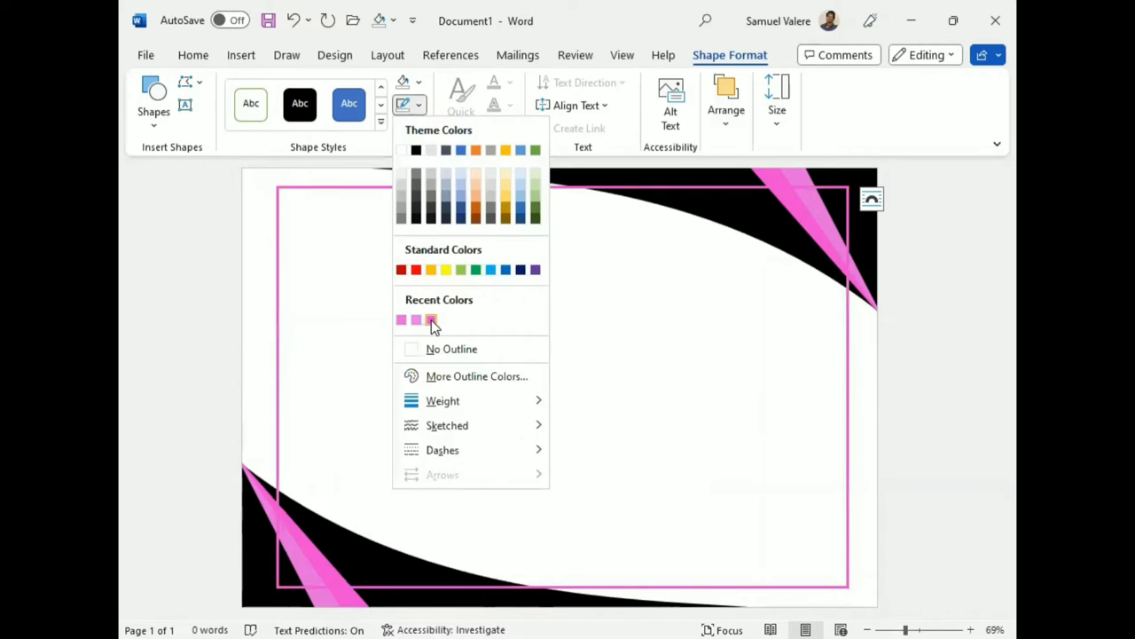
click(431, 321)
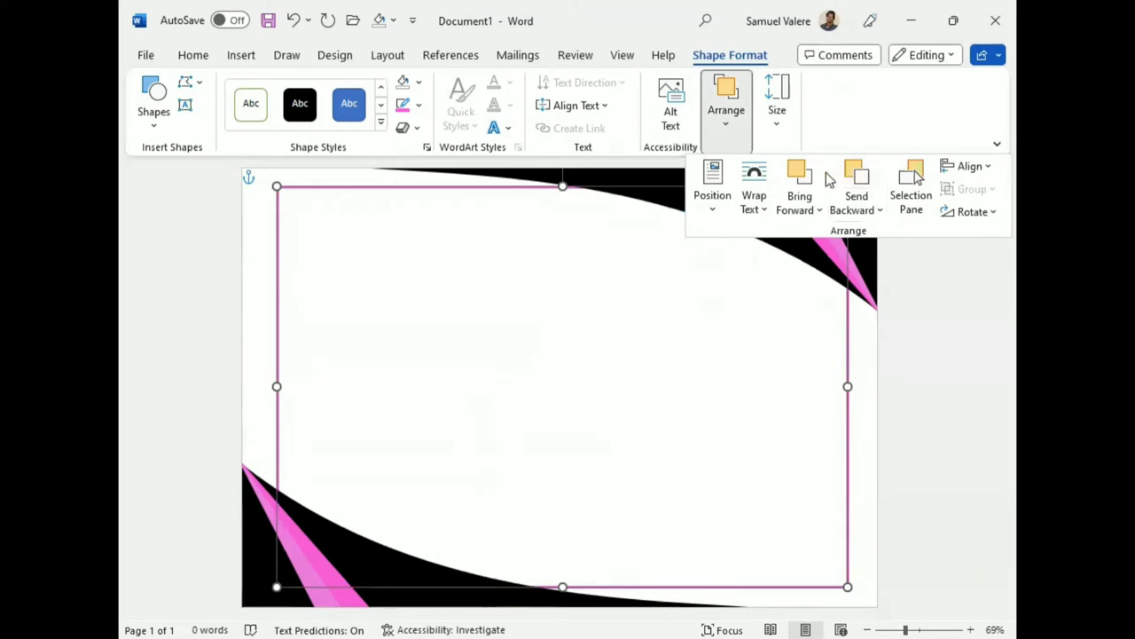
- Select the corner frame graphic and ungroup it into separate pieces
click(622, 324)
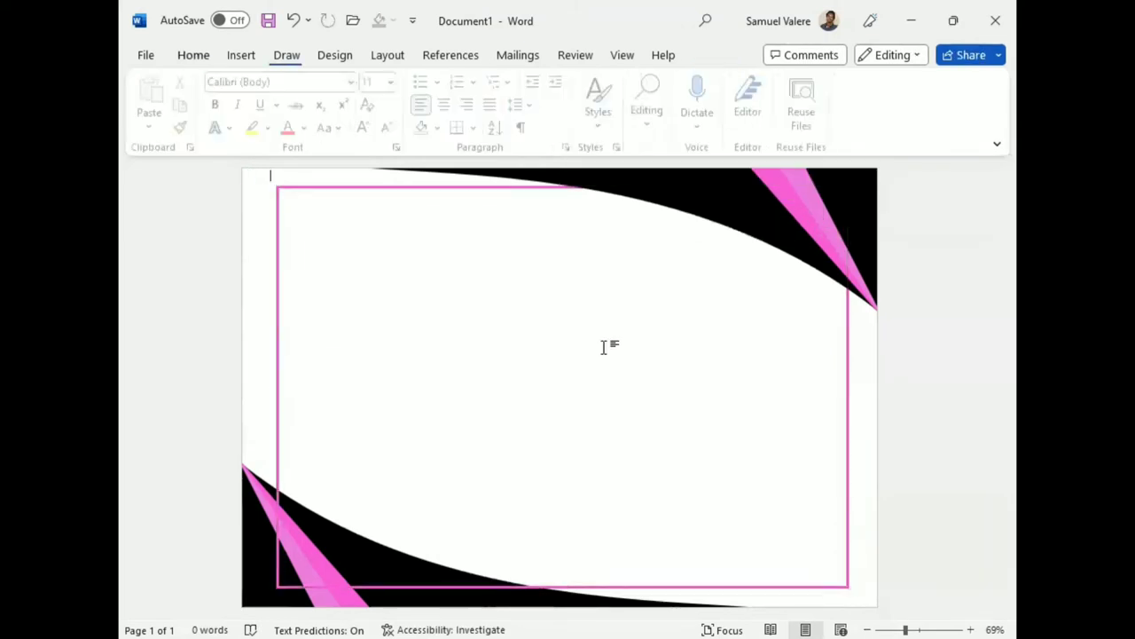
click(343, 533)
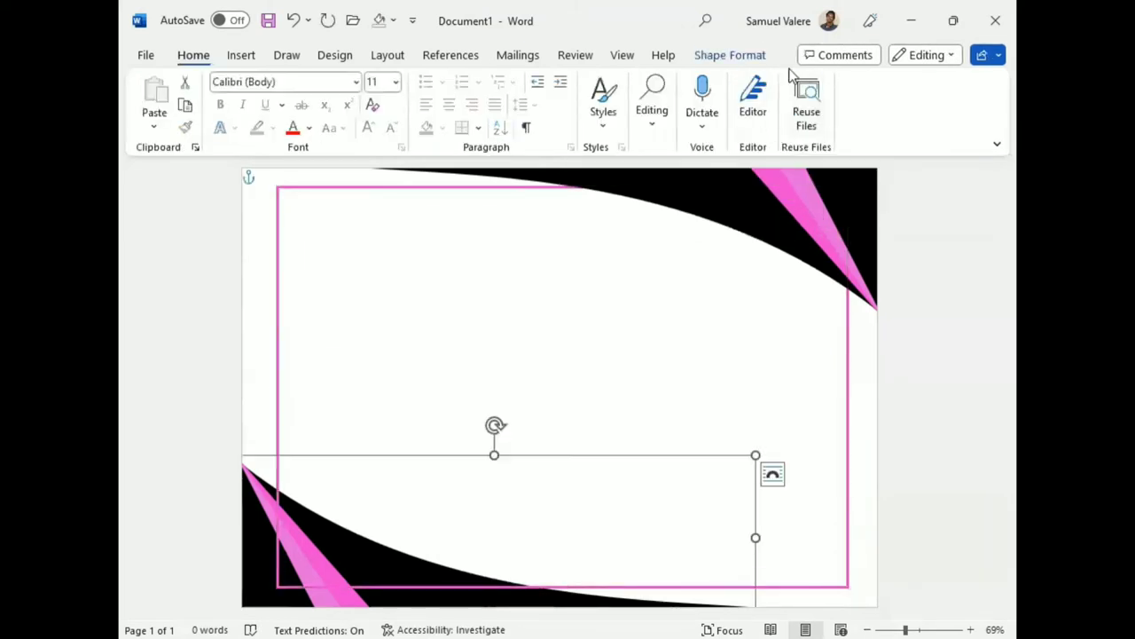
click(730, 55)
click(725, 126)
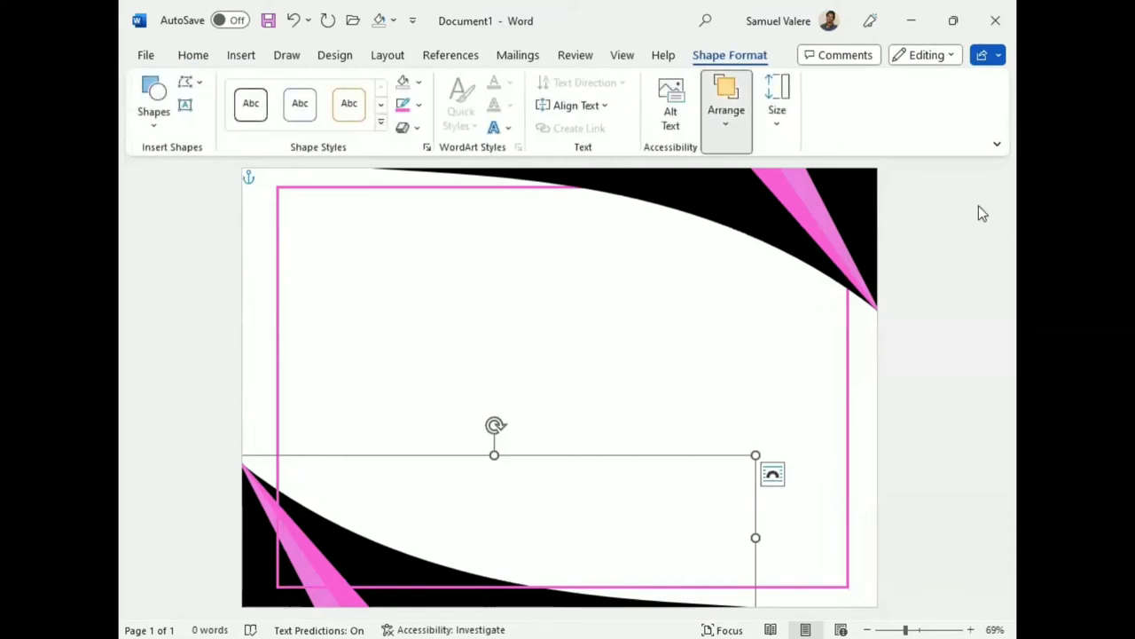
click(966, 211)
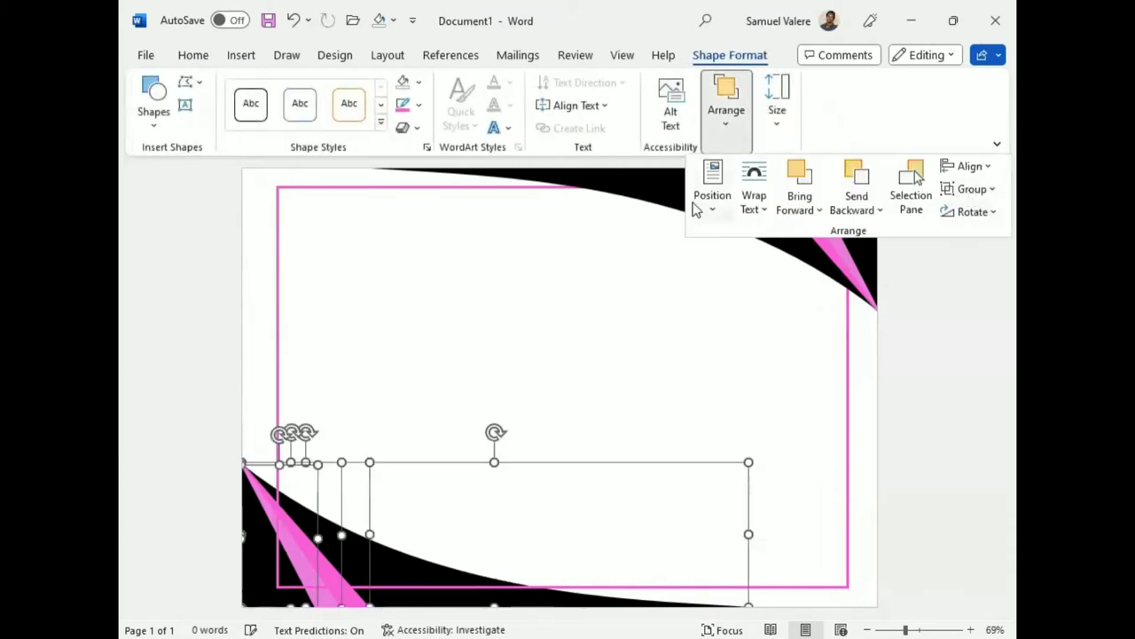
click(650, 175)
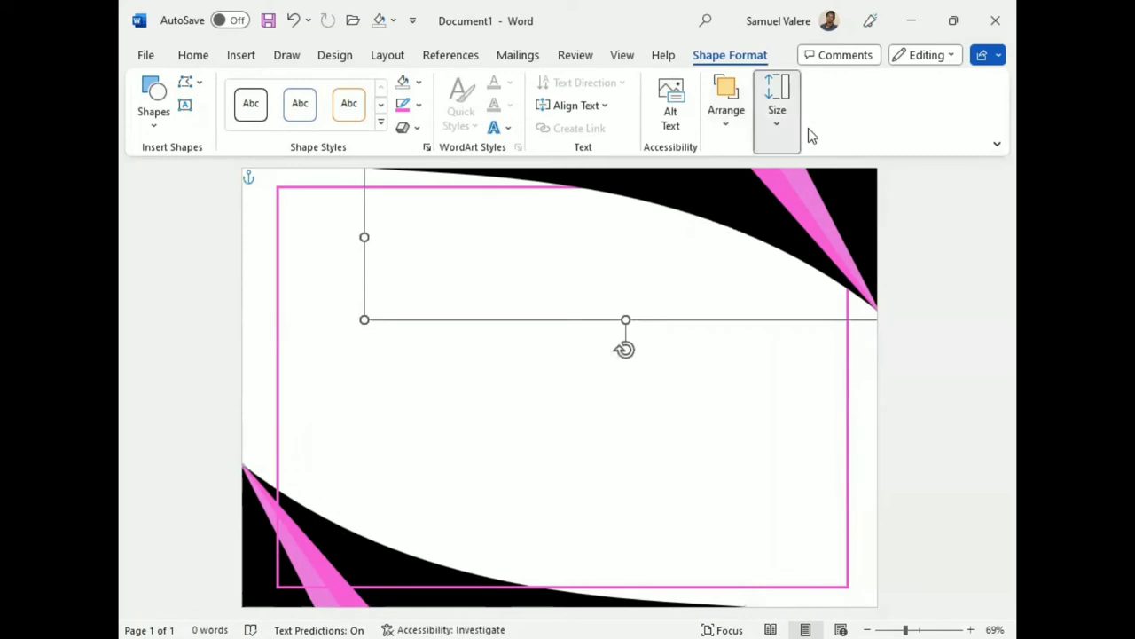
click(729, 115)
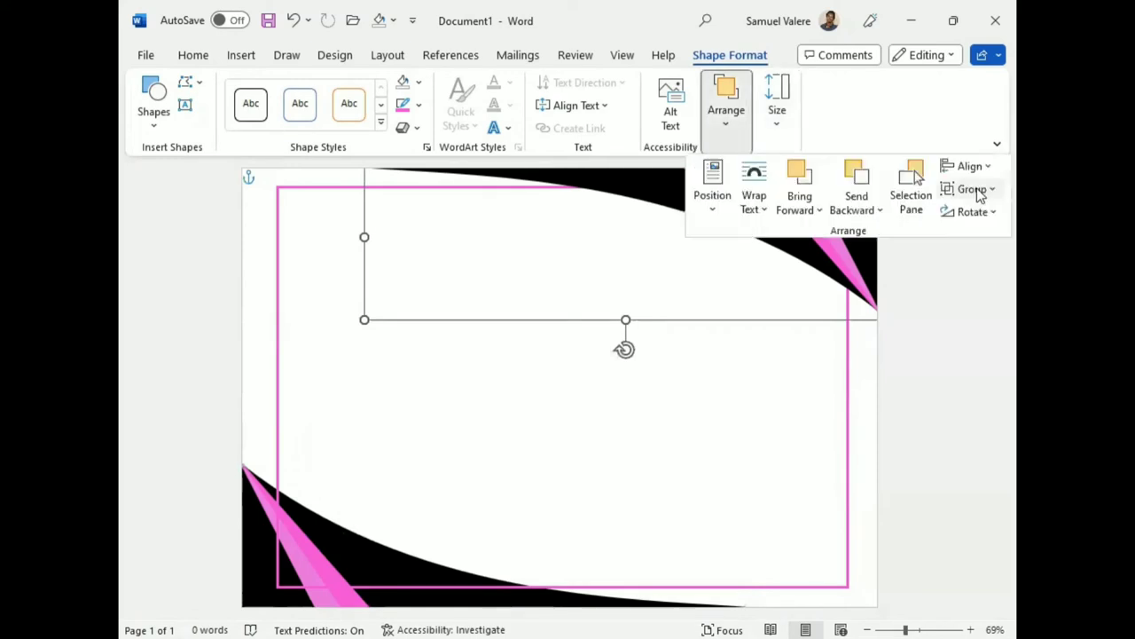
click(980, 190)
click(971, 241)
click(277, 366)
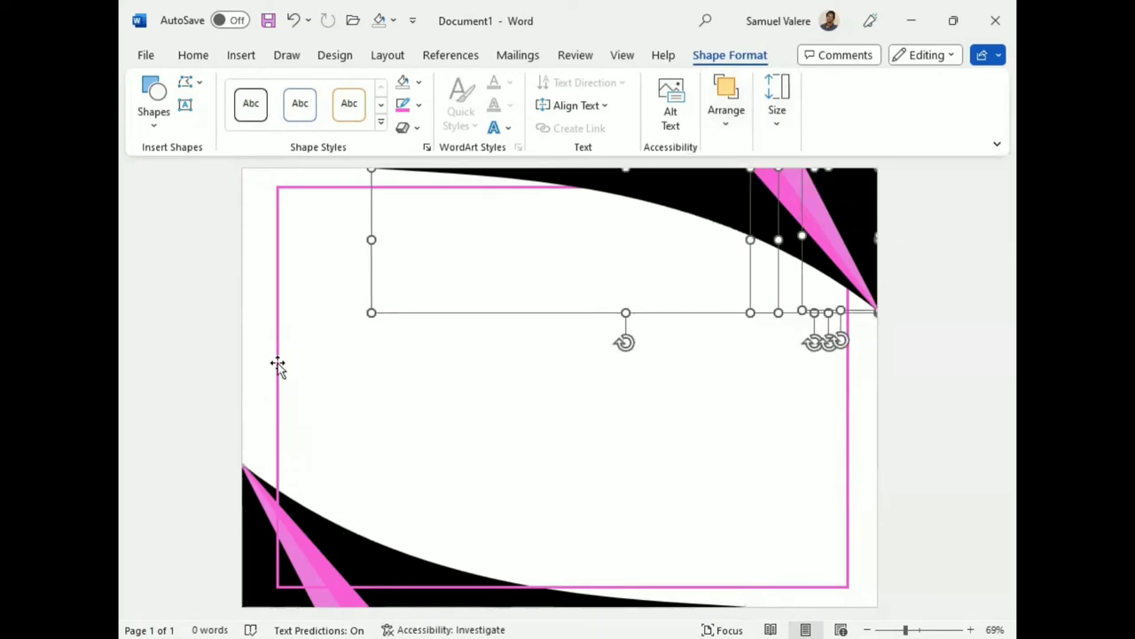
- Bring the pink border rectangle forward, then send it behind the black curve
click(278, 366)
click(727, 104)
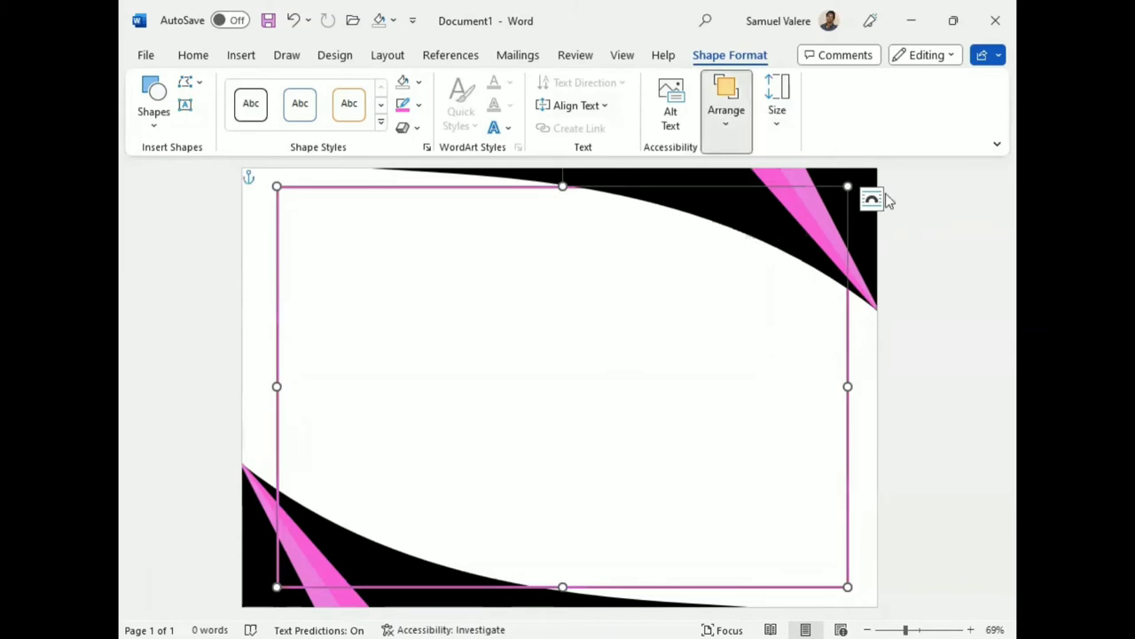
click(811, 178)
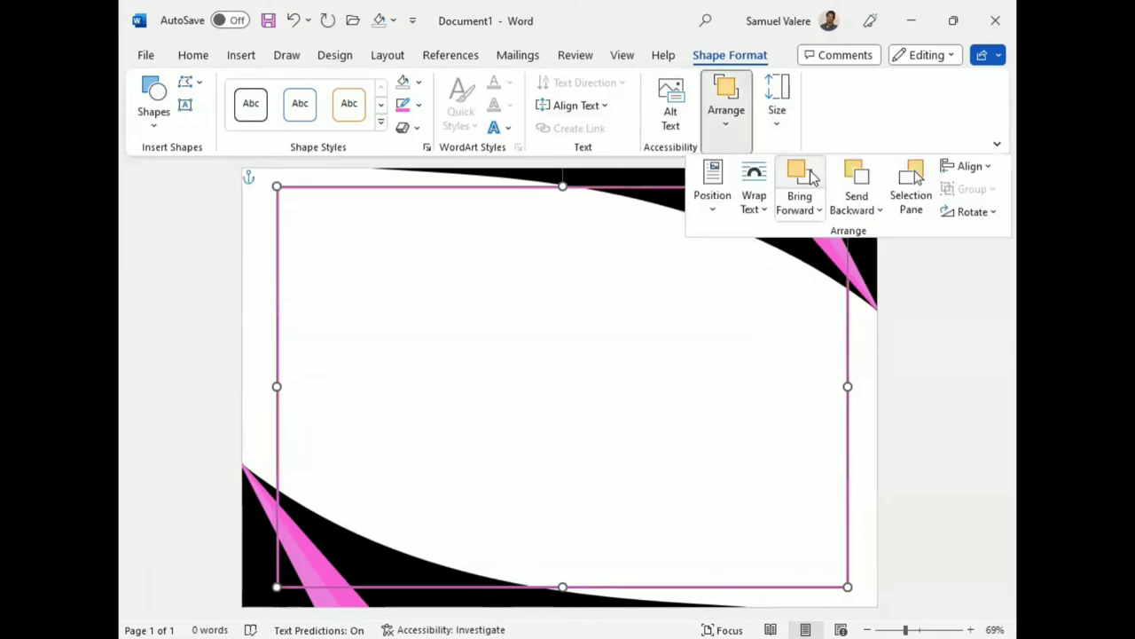
click(856, 175)
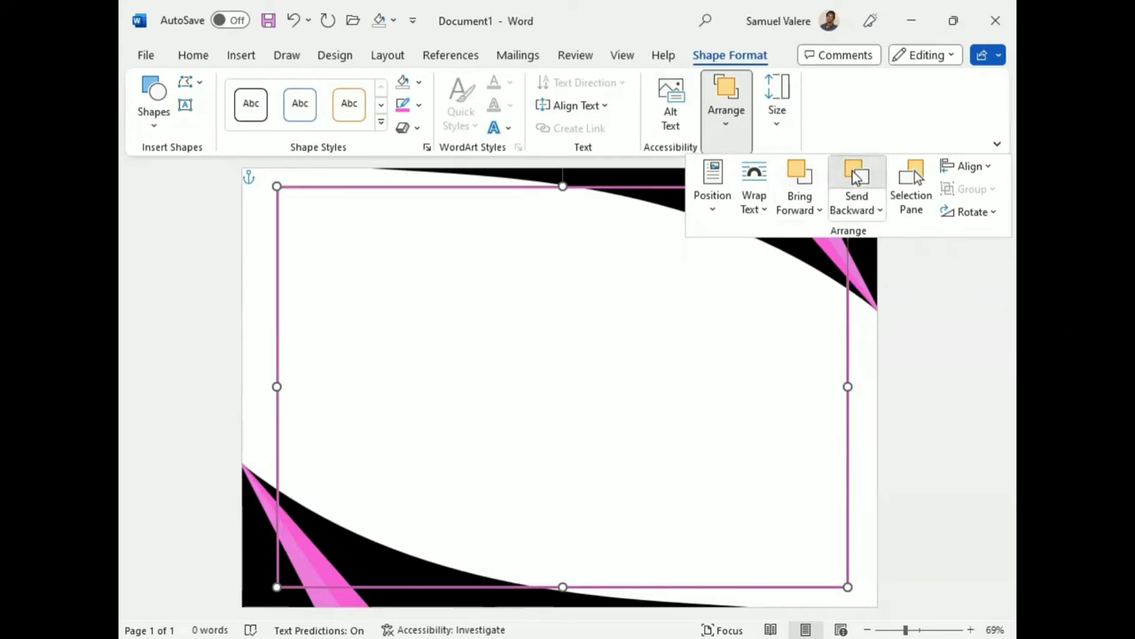
click(624, 333)
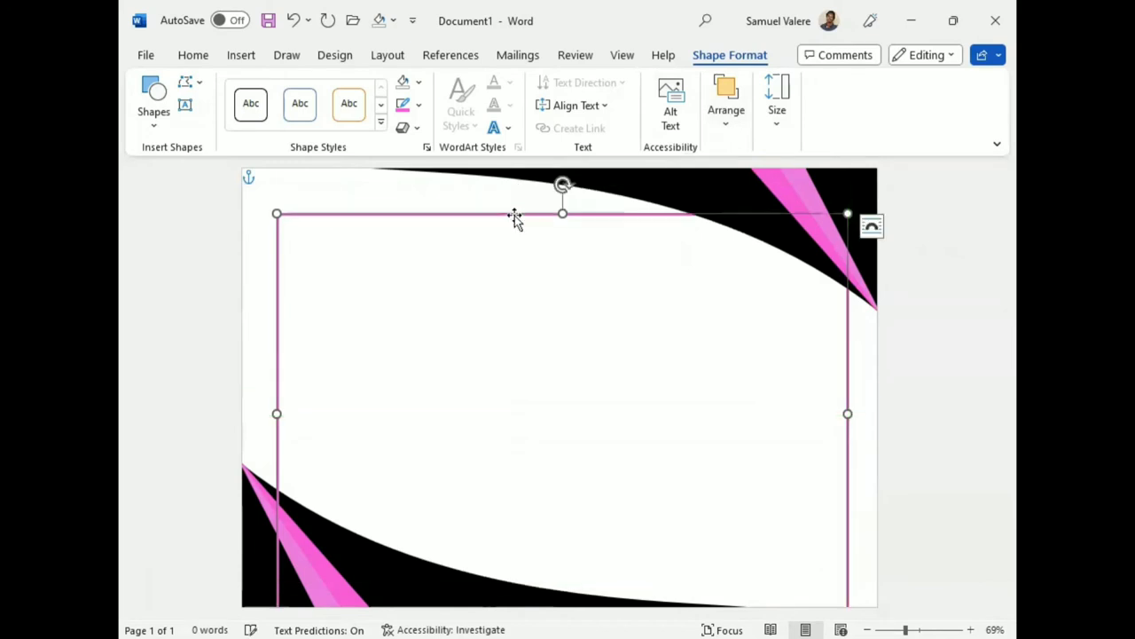
click(512, 214)
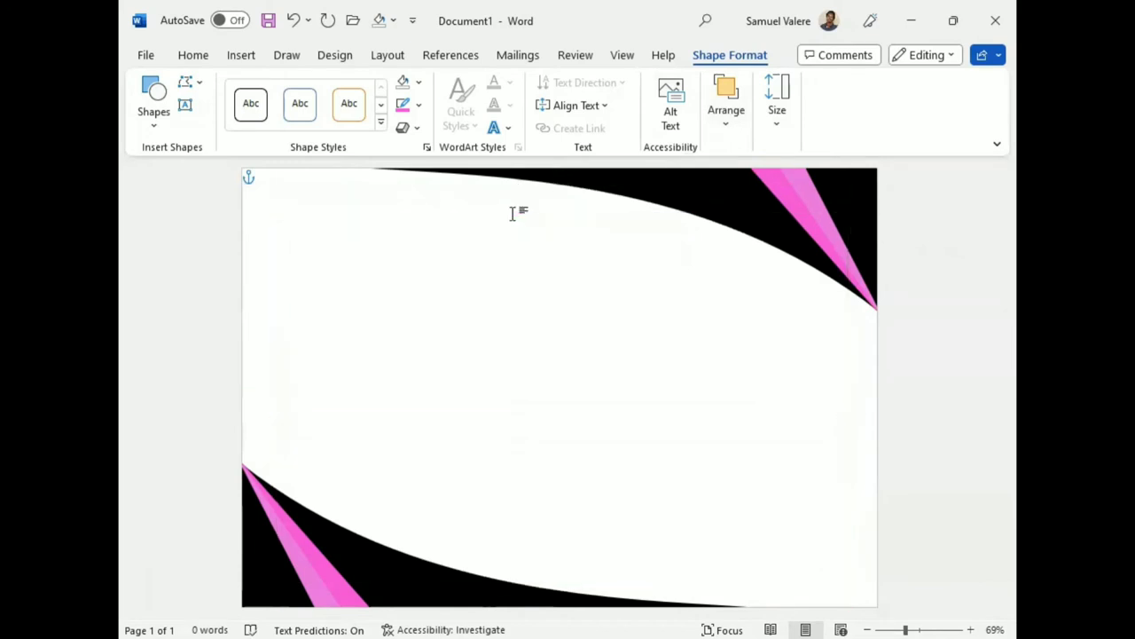
- Draw a new rectangle across the certificate, widening it left and nudging it down
click(241, 55)
click(310, 83)
click(358, 130)
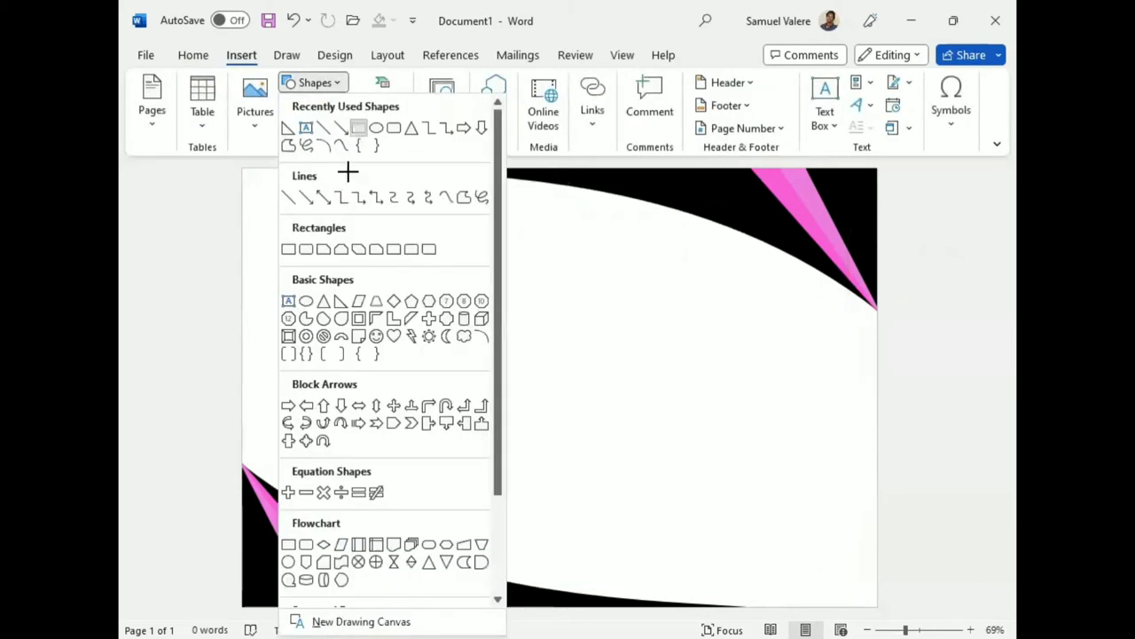
drag(321, 187, 854, 581)
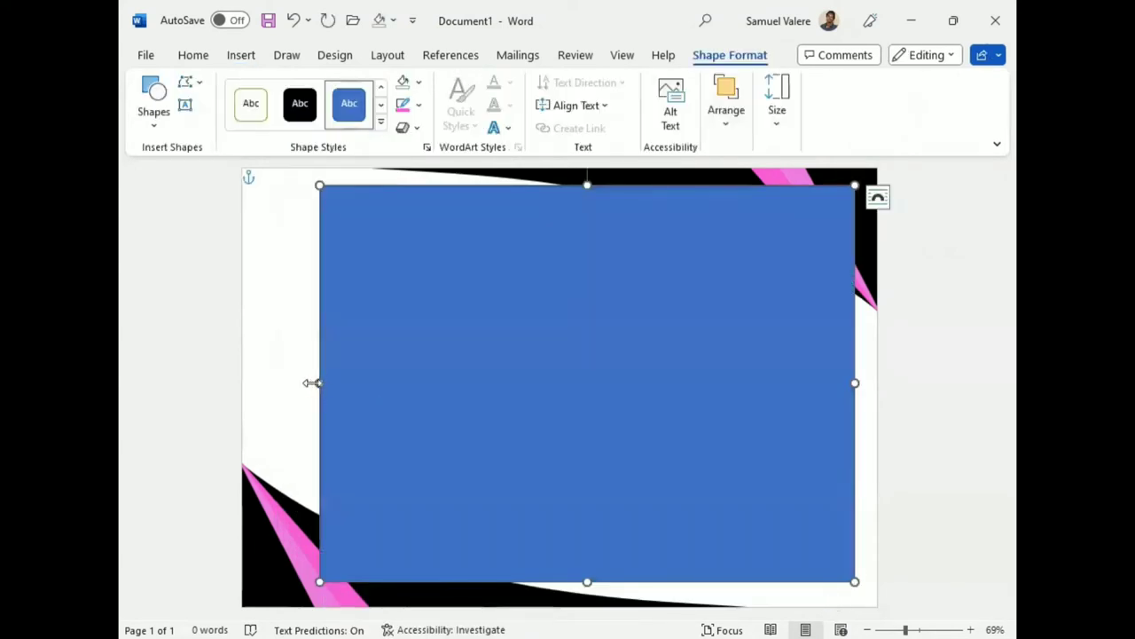
drag(318, 382, 270, 382)
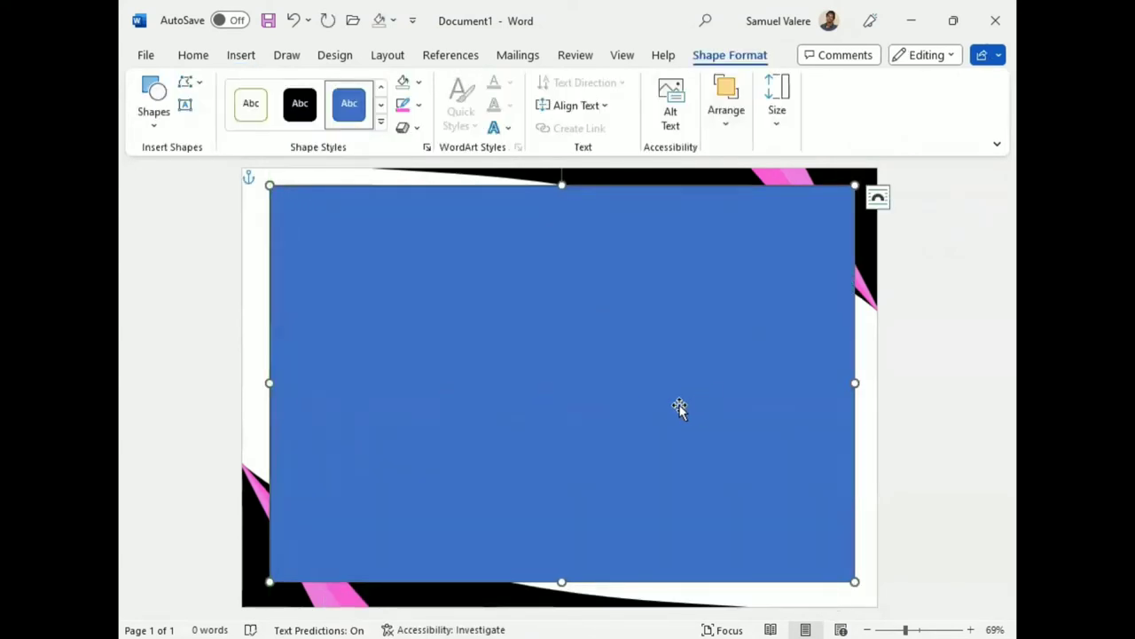
drag(635, 406, 635, 410)
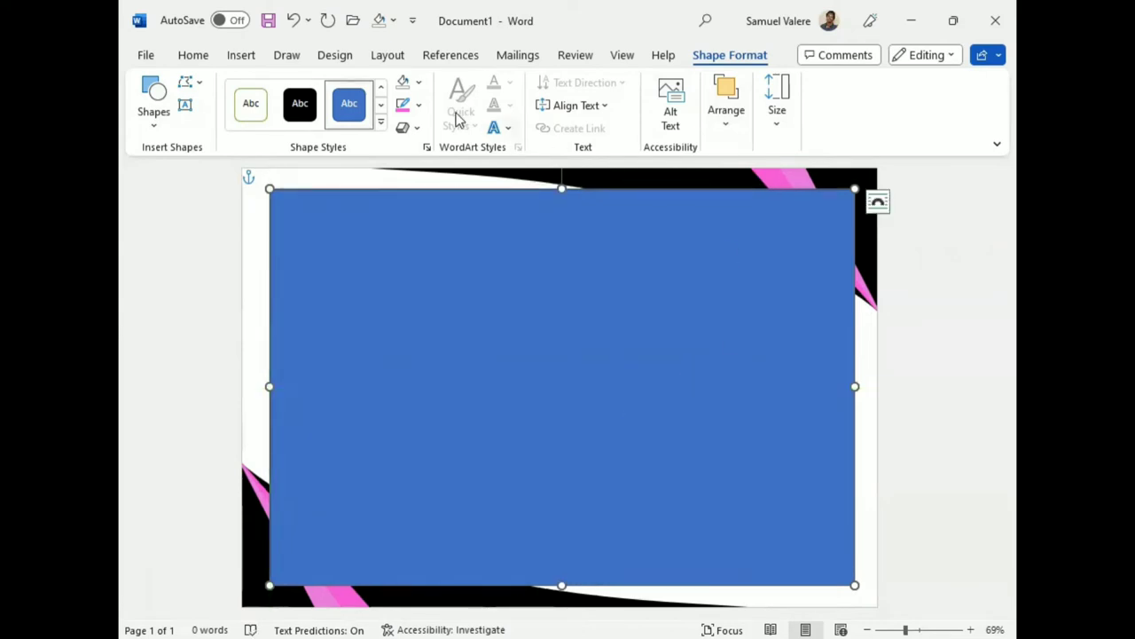
- Give the rectangle a thin, about 1 pt outline and remove its fill
click(420, 105)
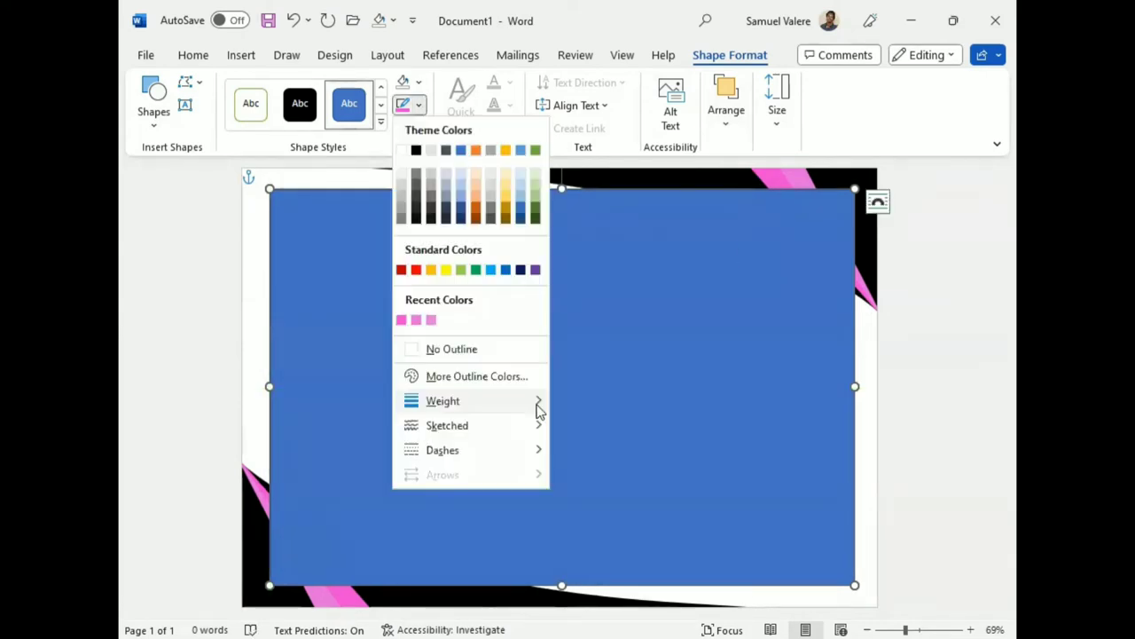
mouse_move(539, 409)
click(597, 473)
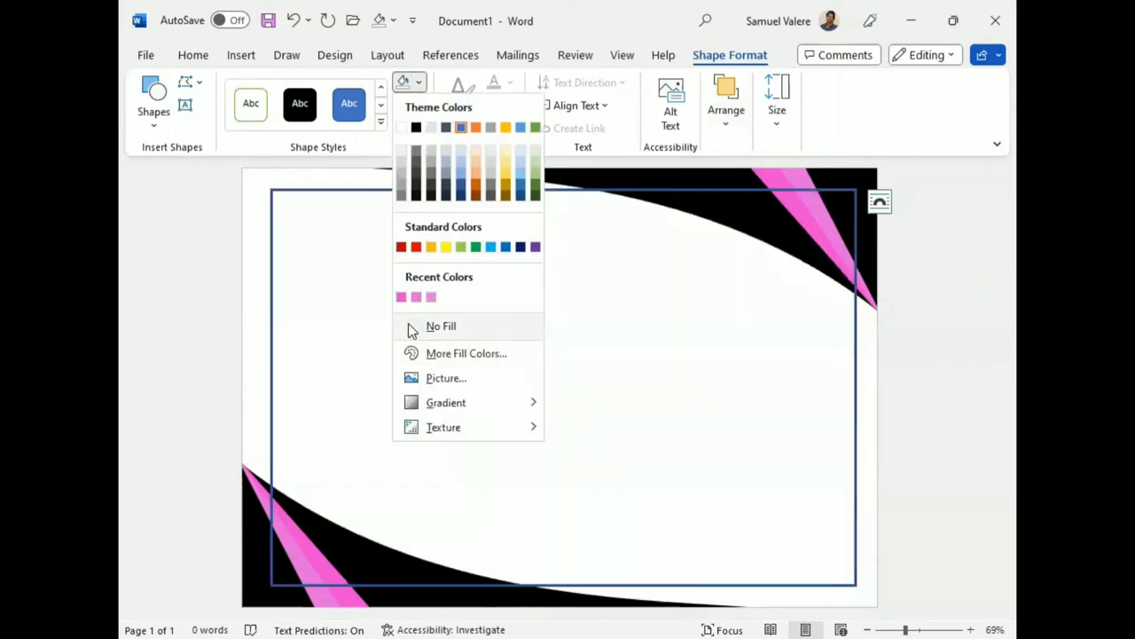
key(Return)
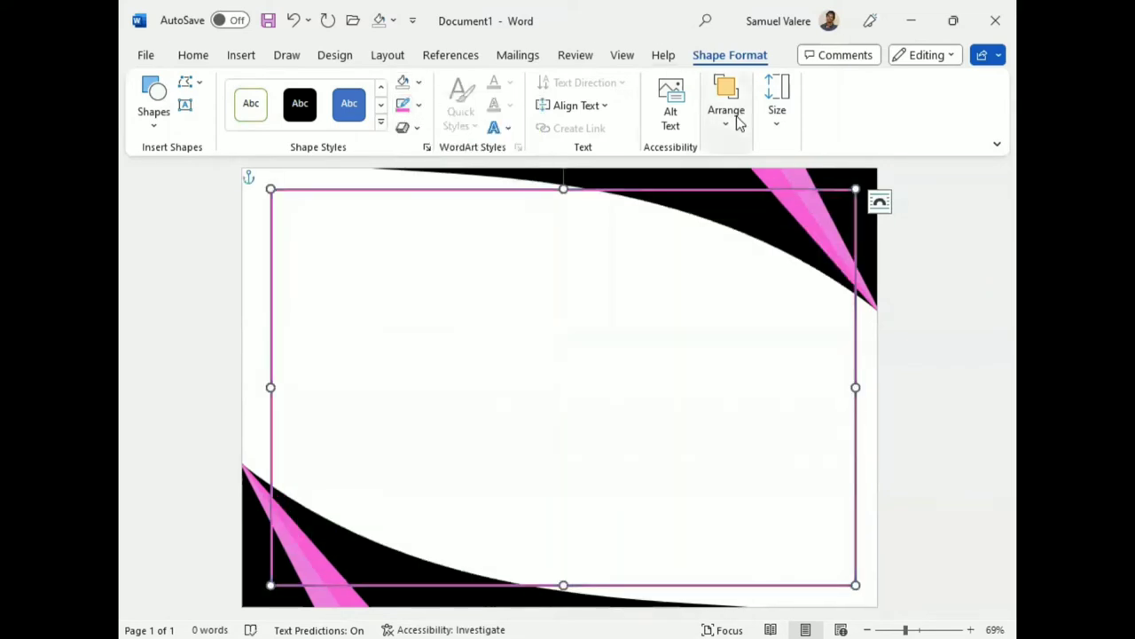
- Send the pink rectangle and then the top black curve backward in the stacking order
click(730, 130)
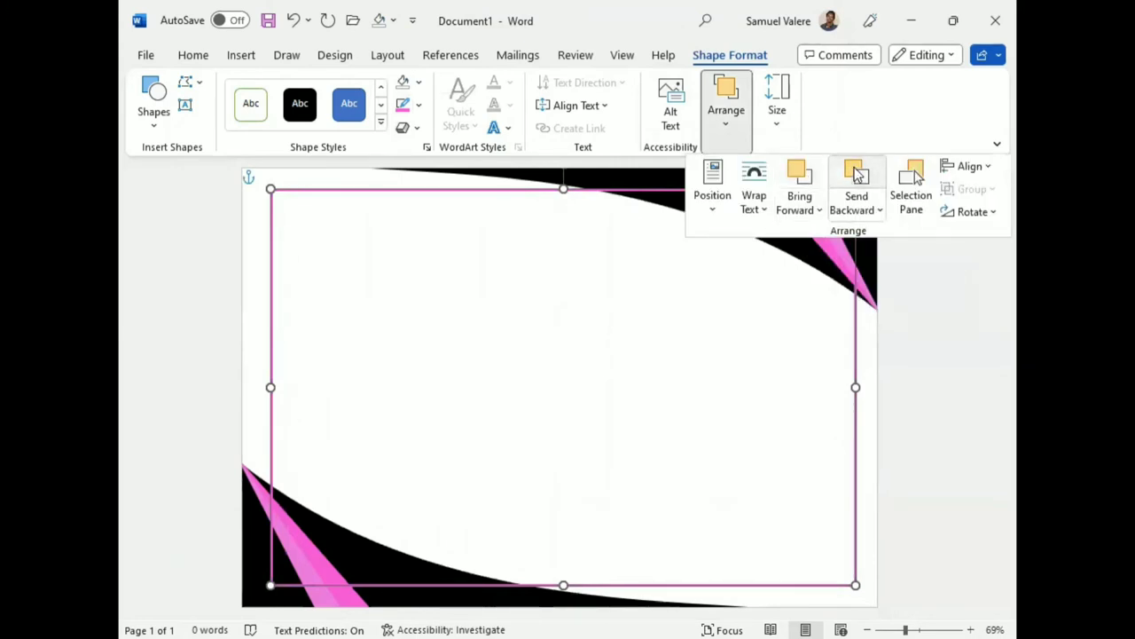
click(857, 176)
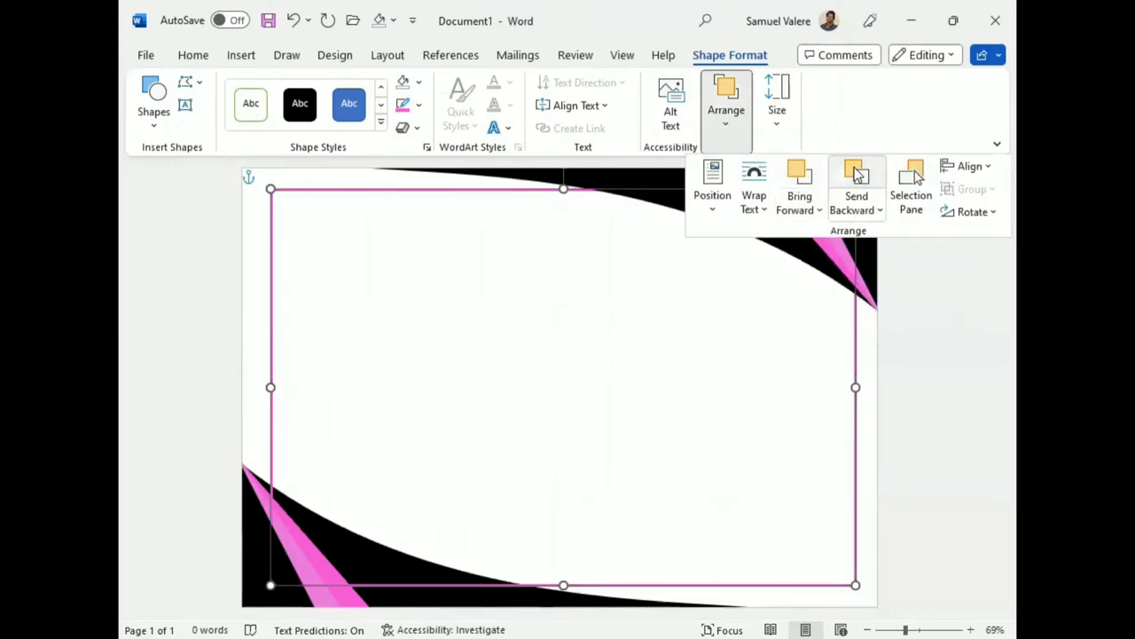
click(674, 389)
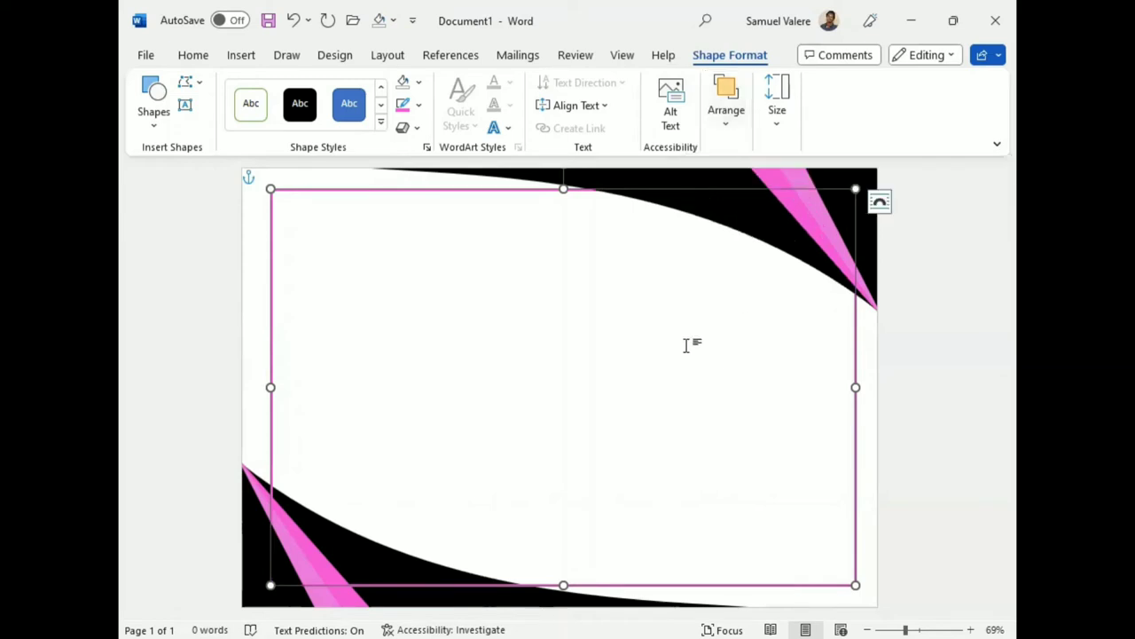
click(621, 180)
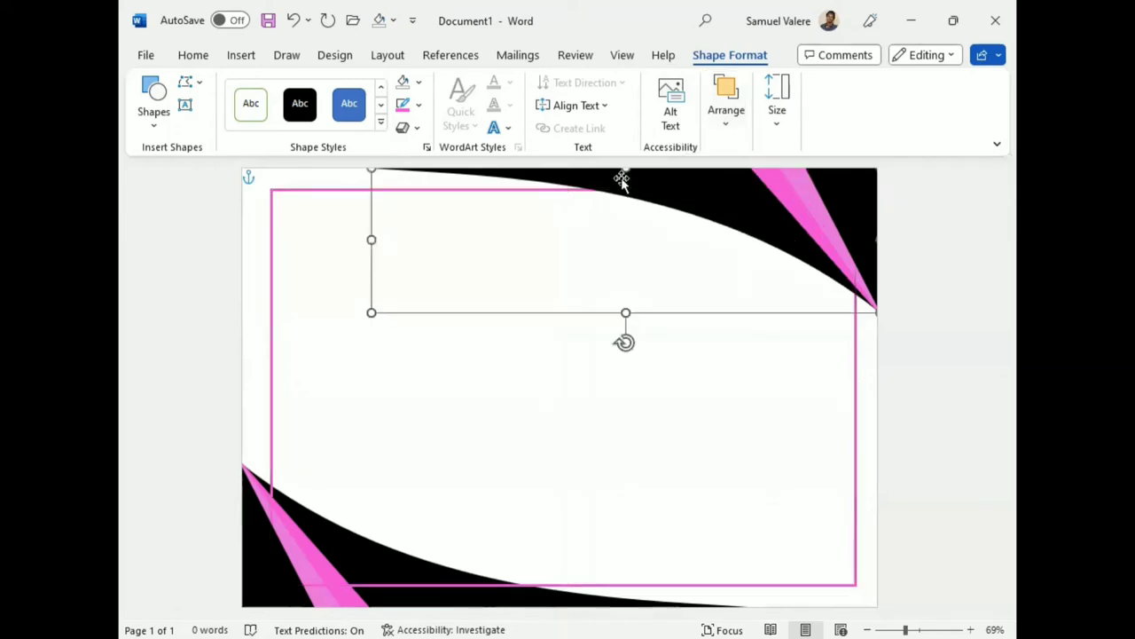
click(729, 121)
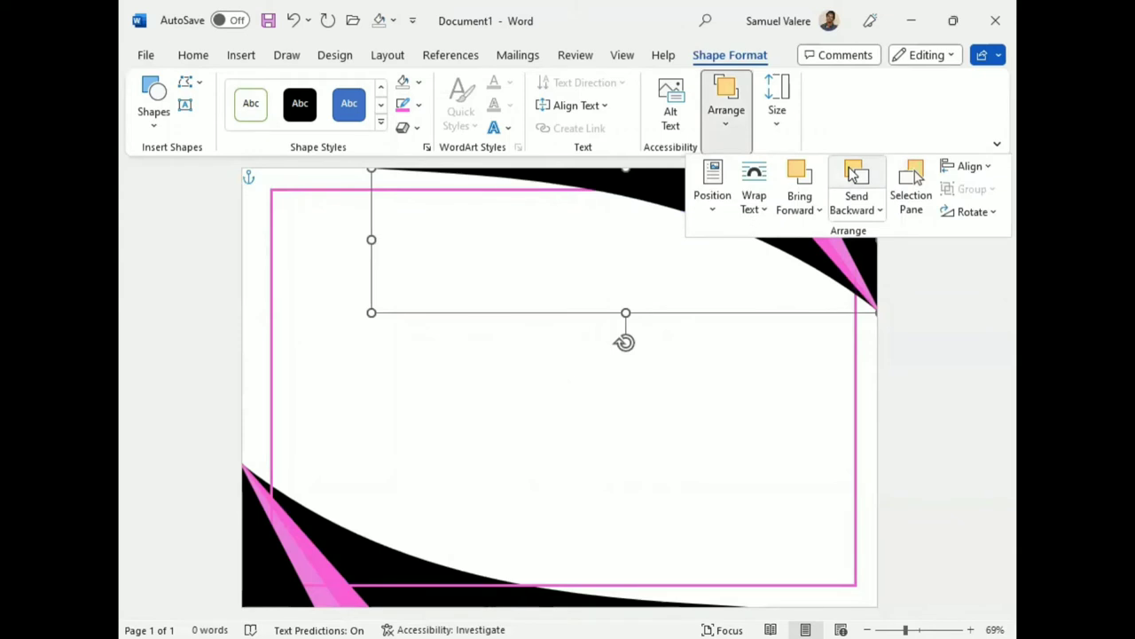
click(853, 174)
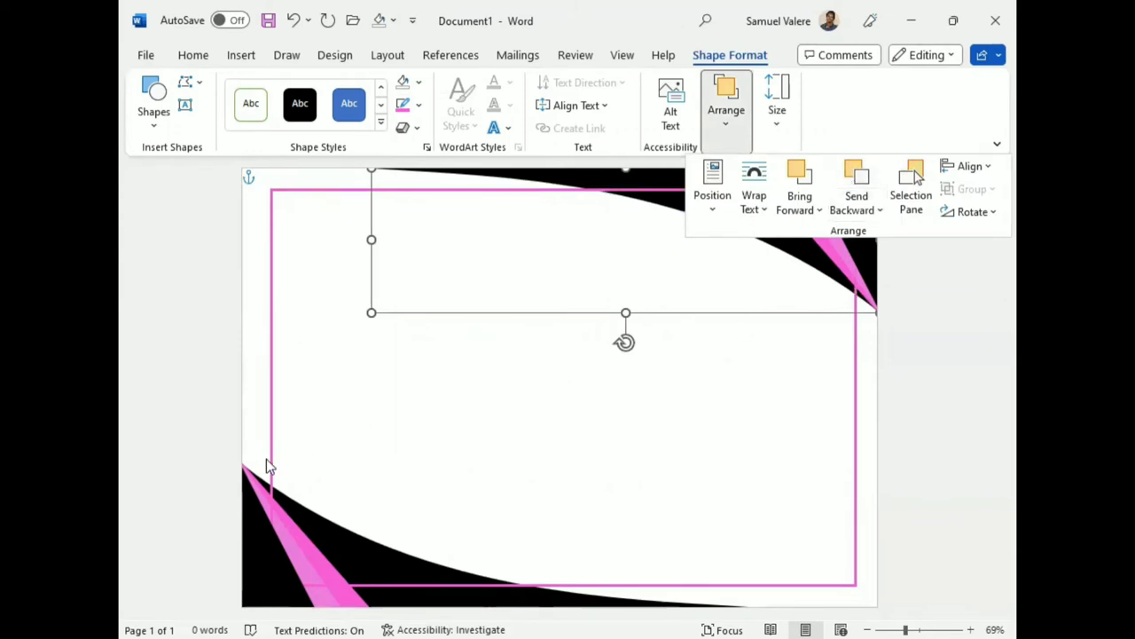
- Layer the two bottom-left corner pieces with Bring Forward and Send Backward
click(321, 596)
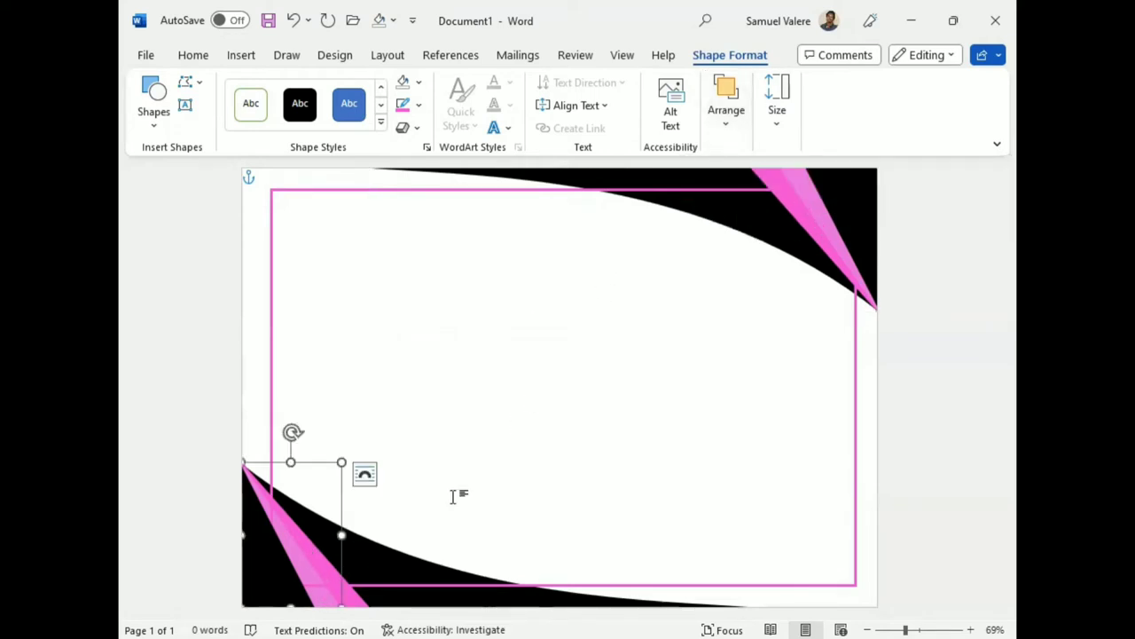
shift+click(324, 605)
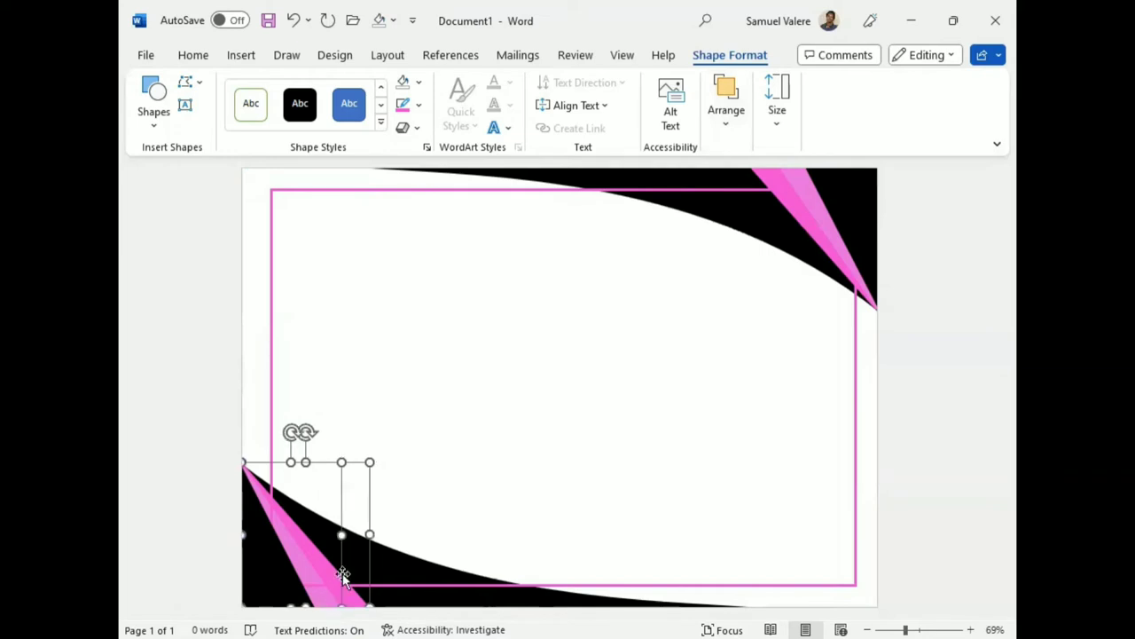
click(733, 124)
click(800, 182)
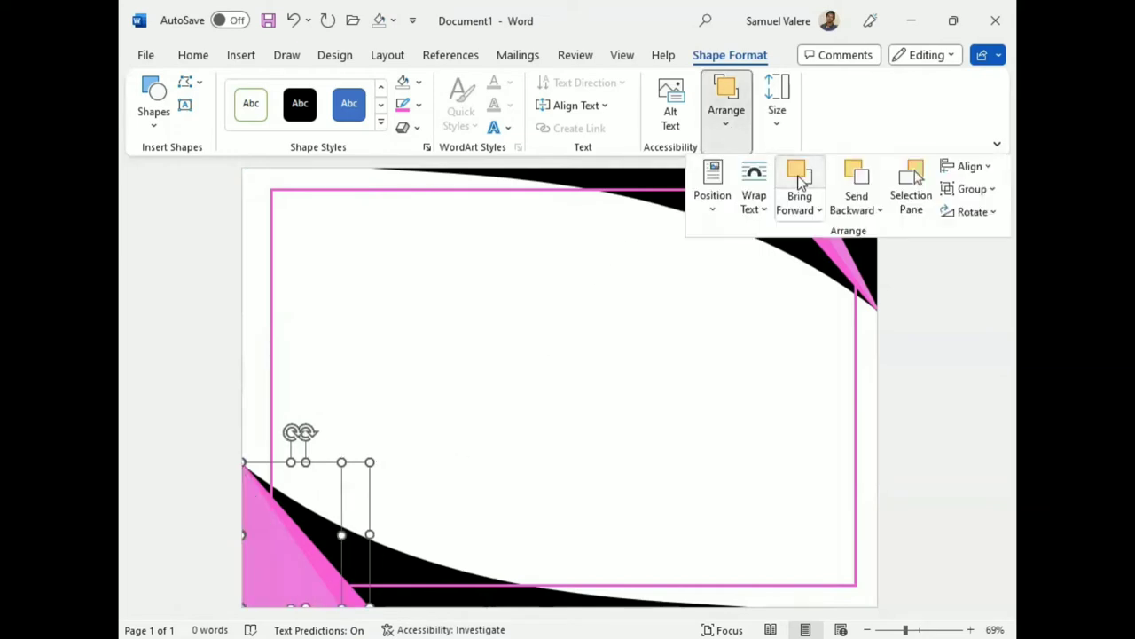
click(859, 182)
click(537, 403)
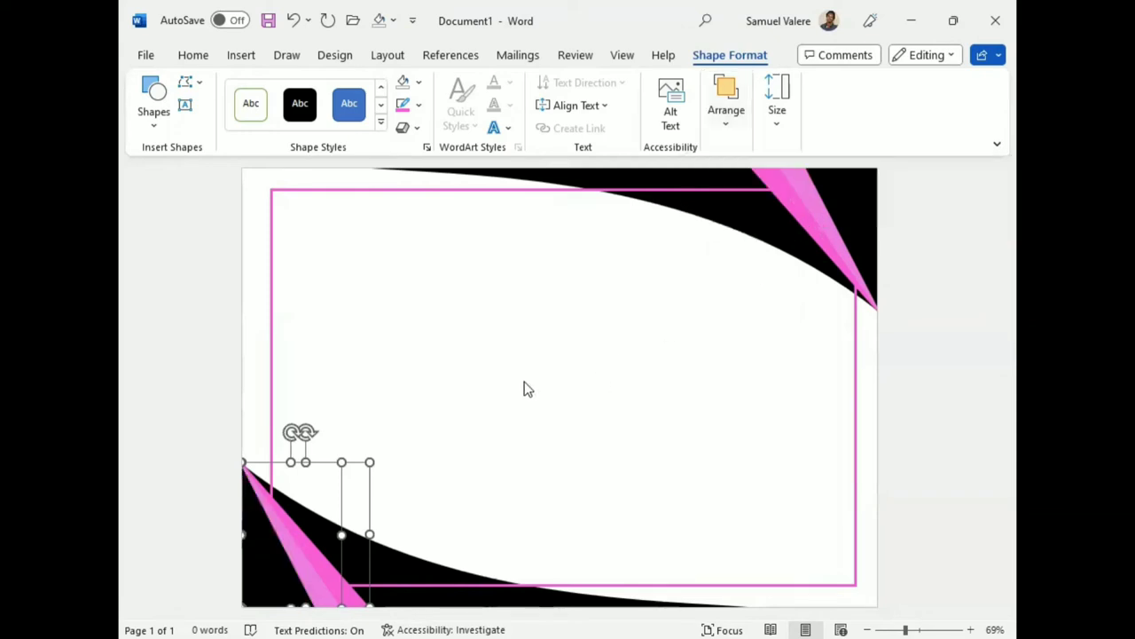
click(522, 380)
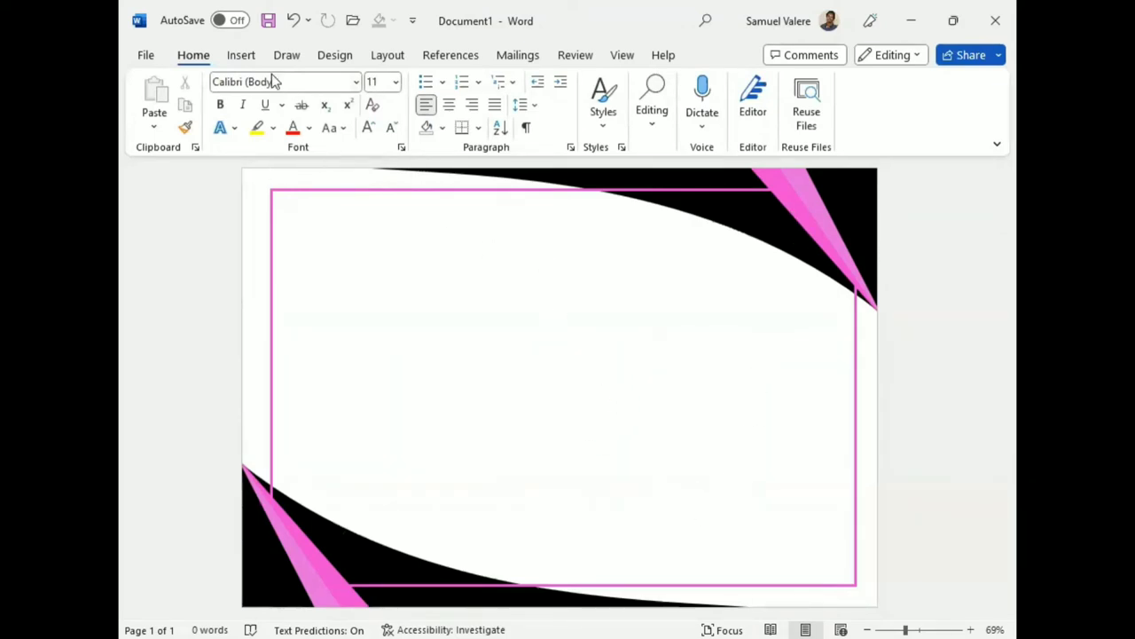
- Draw a text box near the page top and type Certificate
click(242, 55)
click(314, 82)
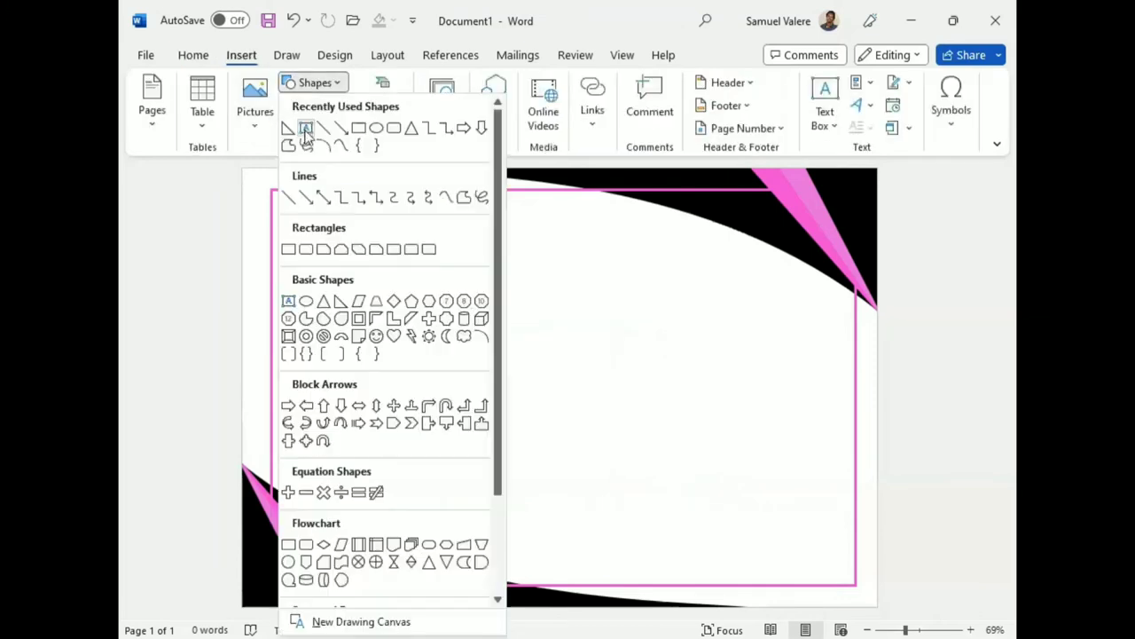
click(305, 129)
drag(356, 230, 662, 331)
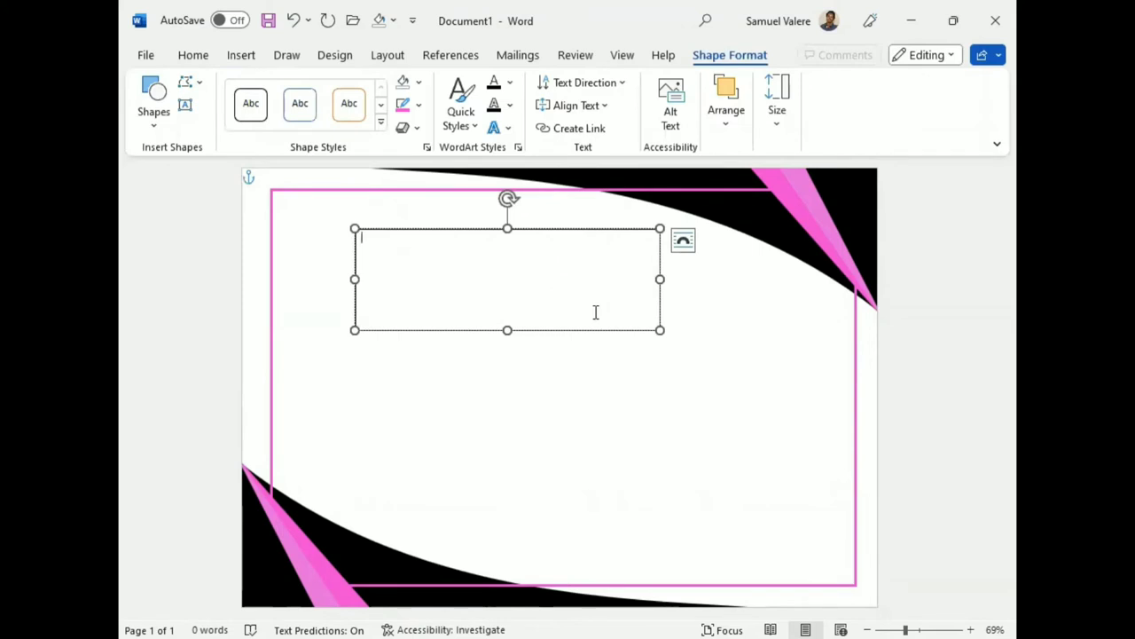
text(certific)
text(ate)
- Make the title centred, UPPERCASE, bold and 72 pt, widening its box to fit
drag(408, 241, 360, 238)
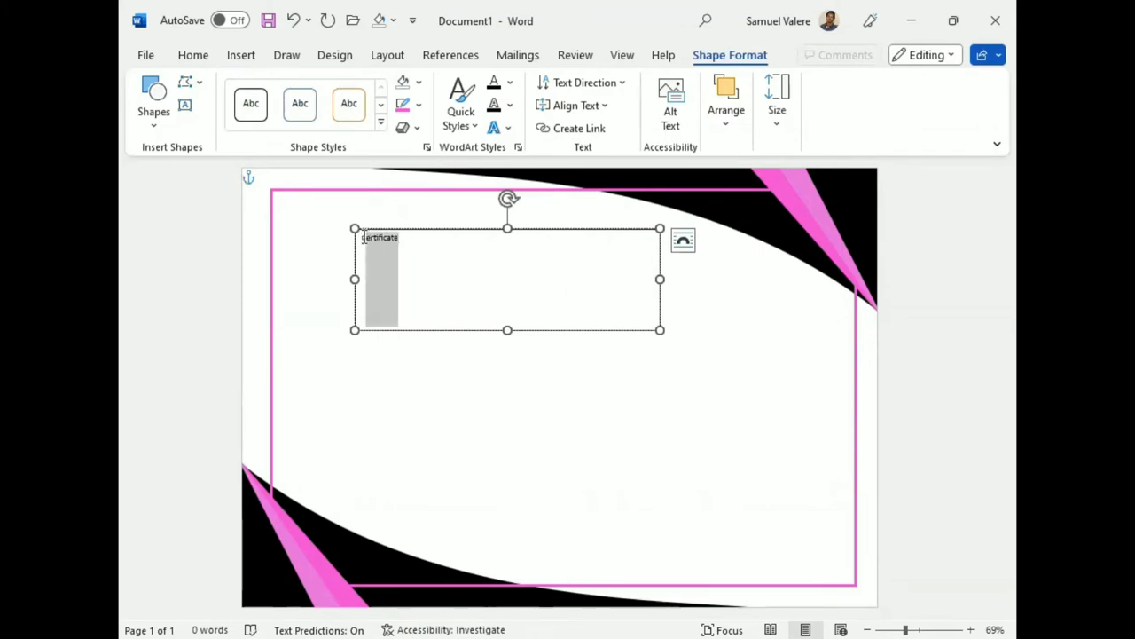
click(192, 55)
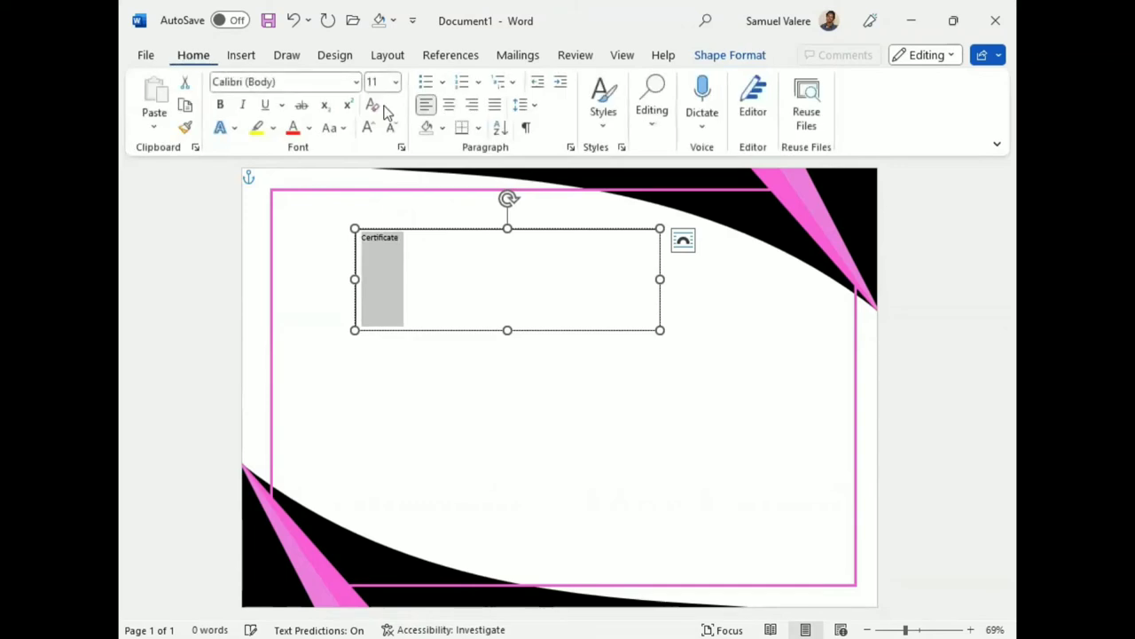
click(448, 106)
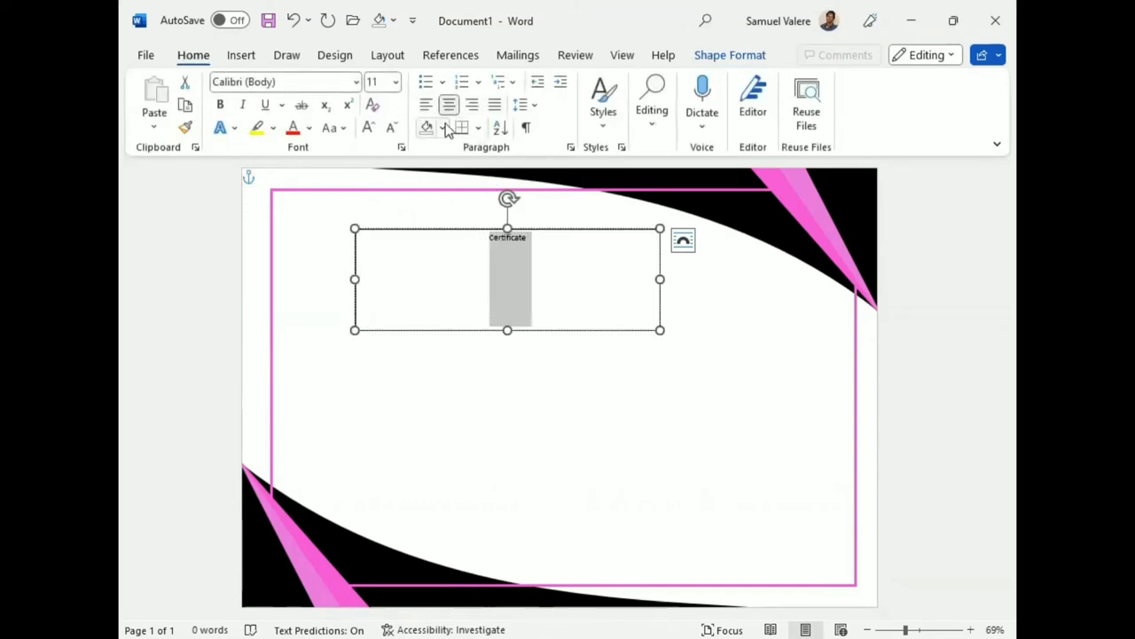
click(369, 128)
click(369, 128)
click(369, 128)
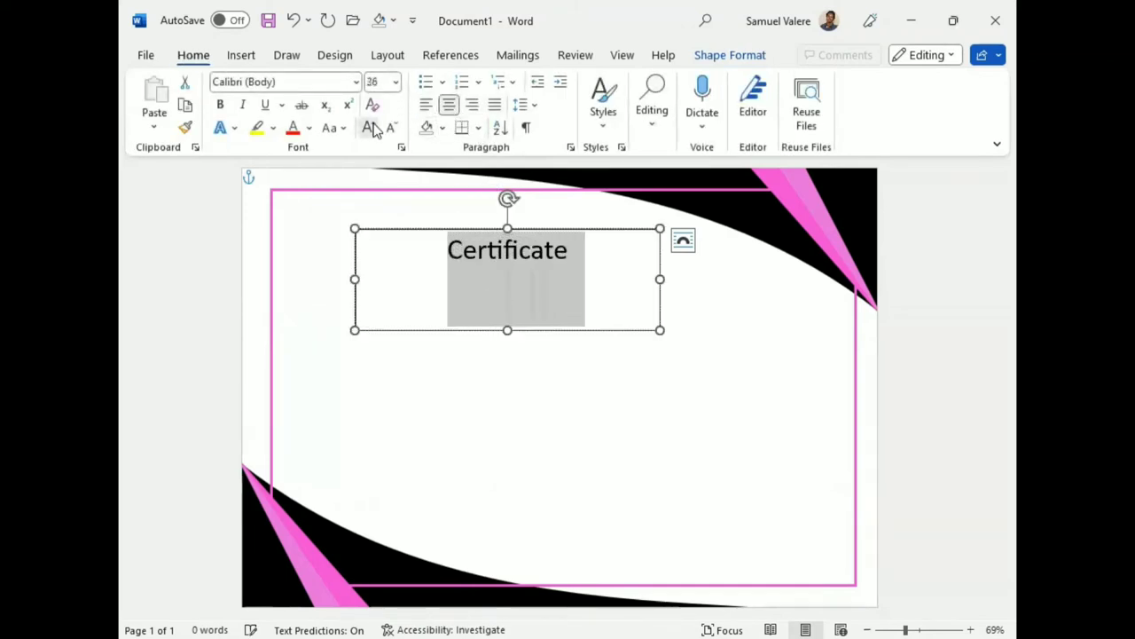
click(369, 128)
click(335, 127)
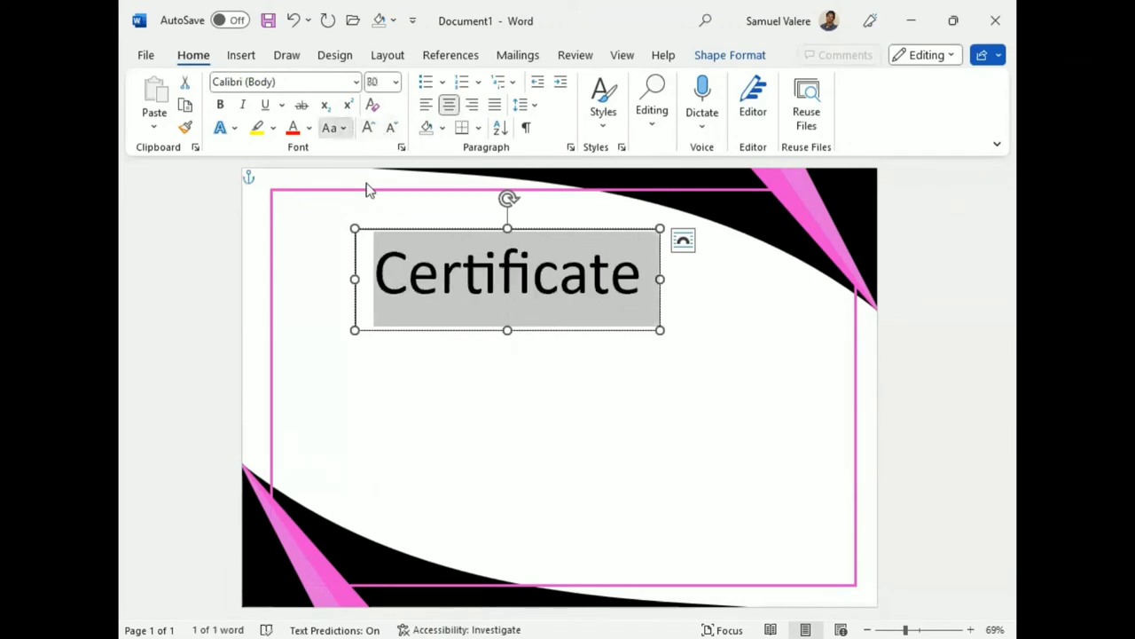
click(379, 202)
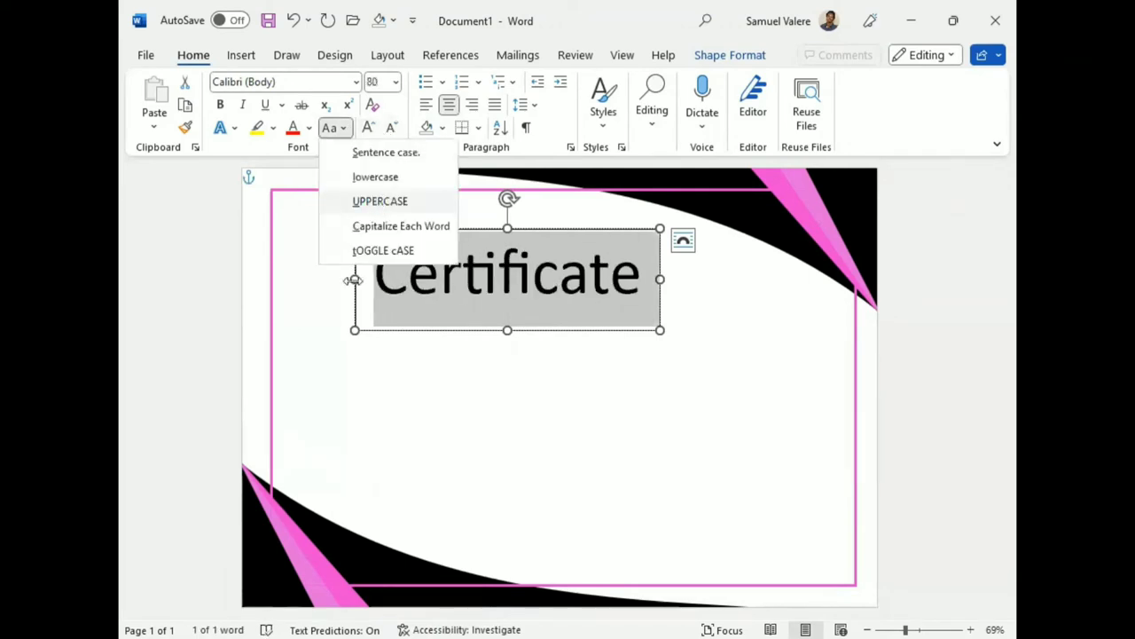
drag(355, 279, 314, 270)
key(ctrl+shift+comma)
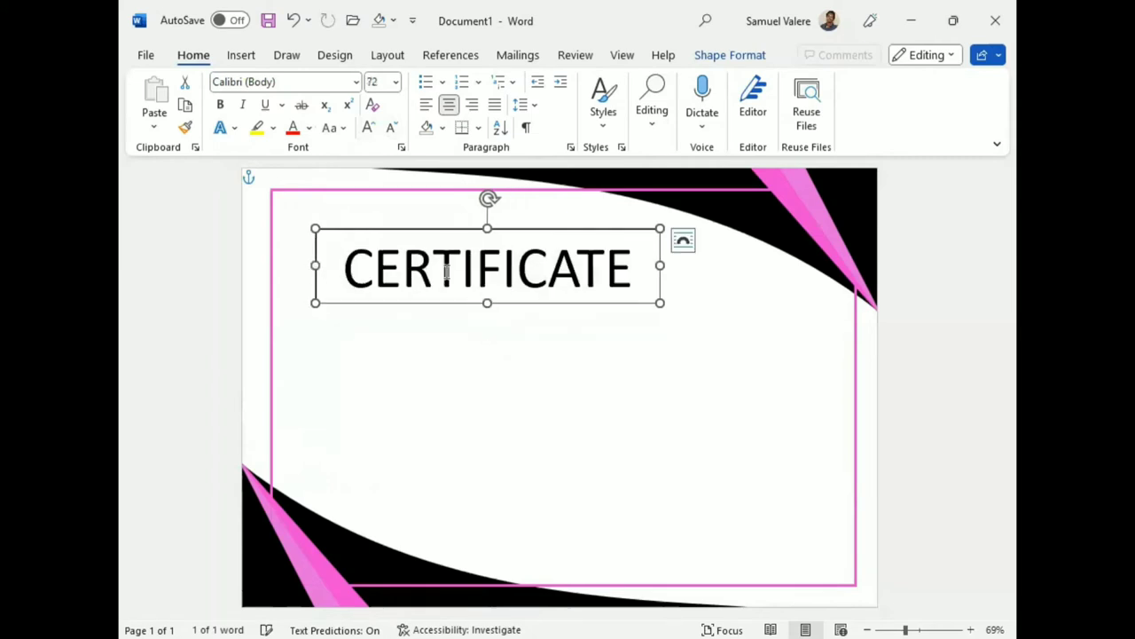
key(ctrl+b)
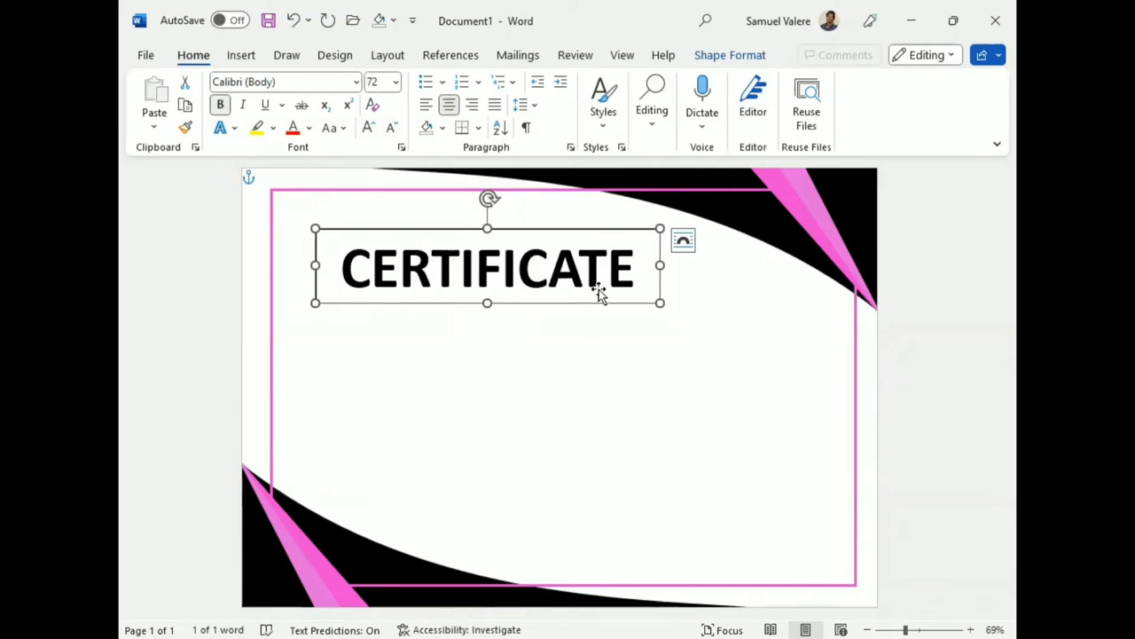
- Move the title box to the page centre and set its fill to No Fill
drag(599, 289, 669, 284)
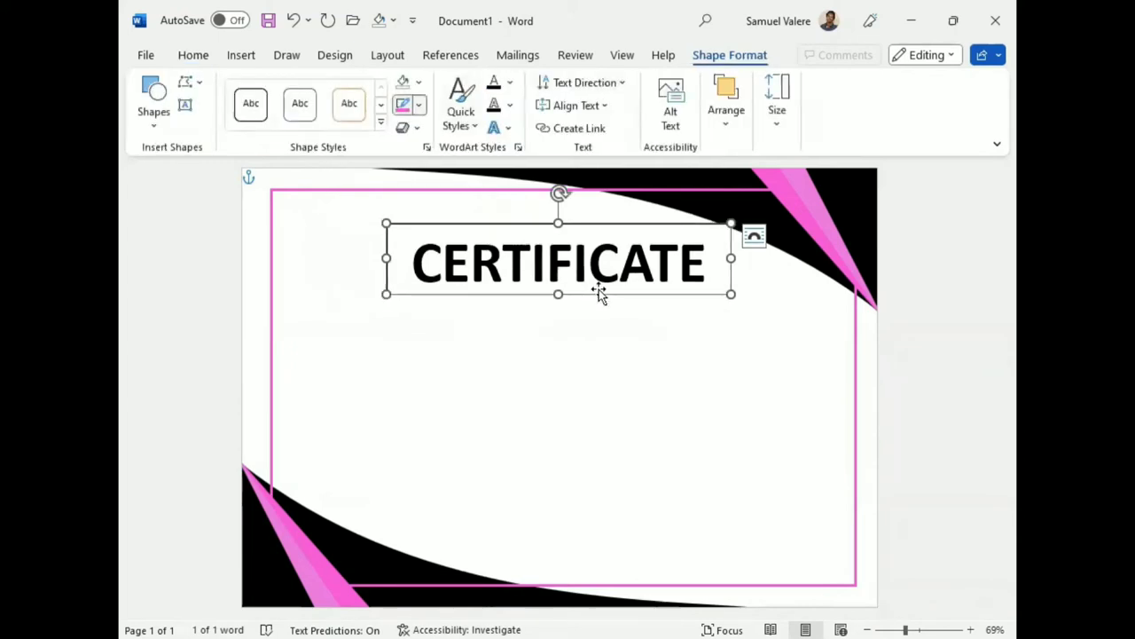
click(419, 104)
click(411, 82)
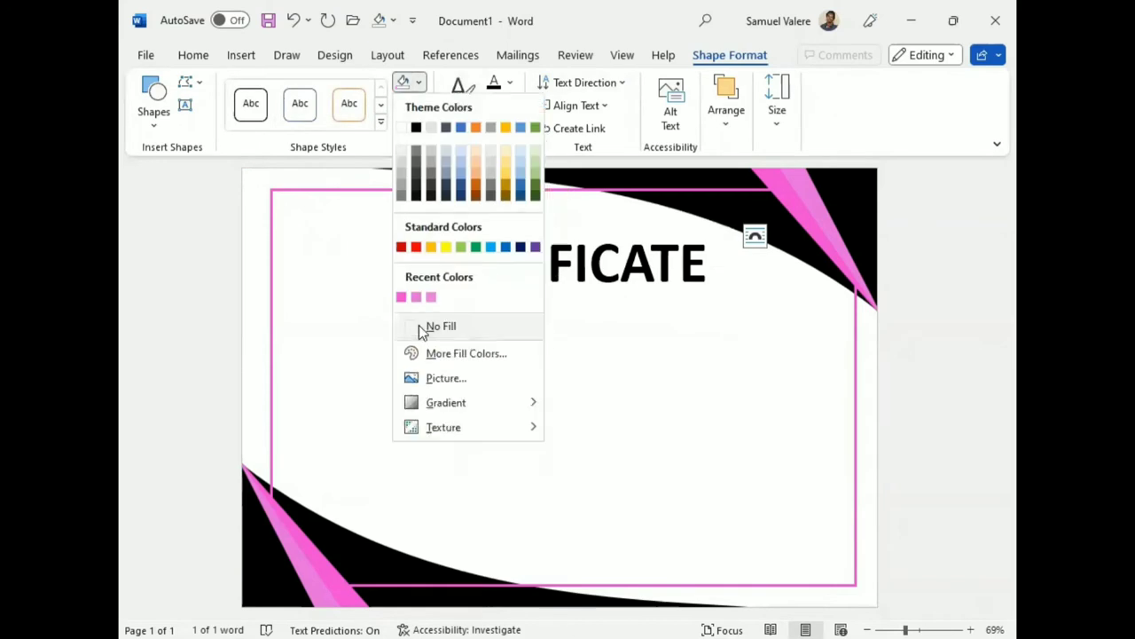
click(551, 302)
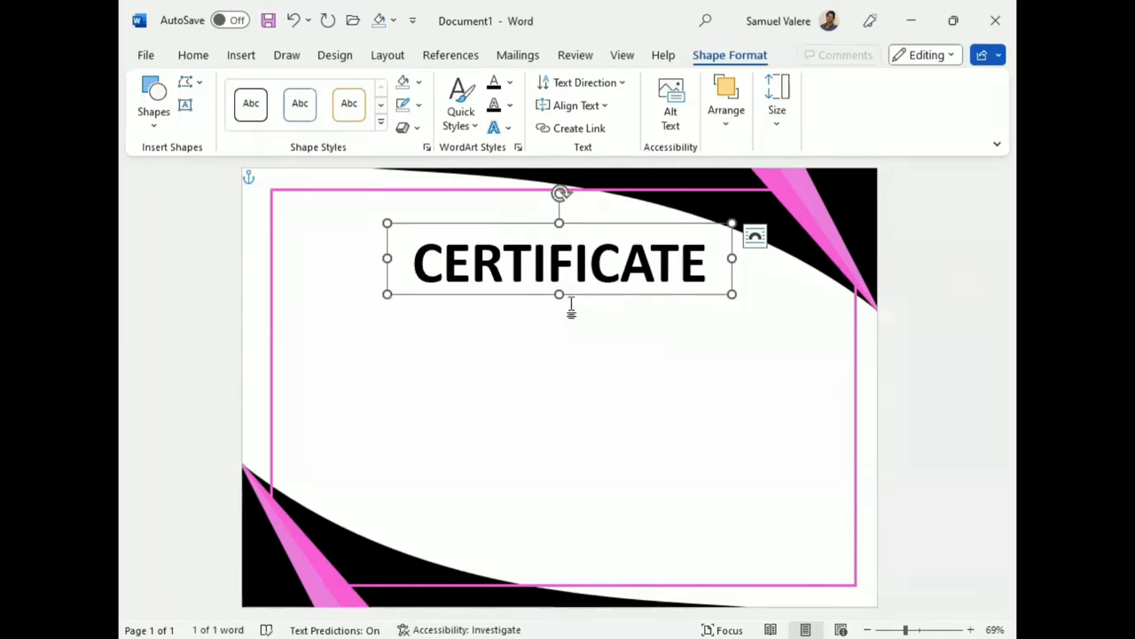
- Tighten the title box, copy it below, and change the copy's text to 'Of Appreciation'
drag(560, 294, 582, 242)
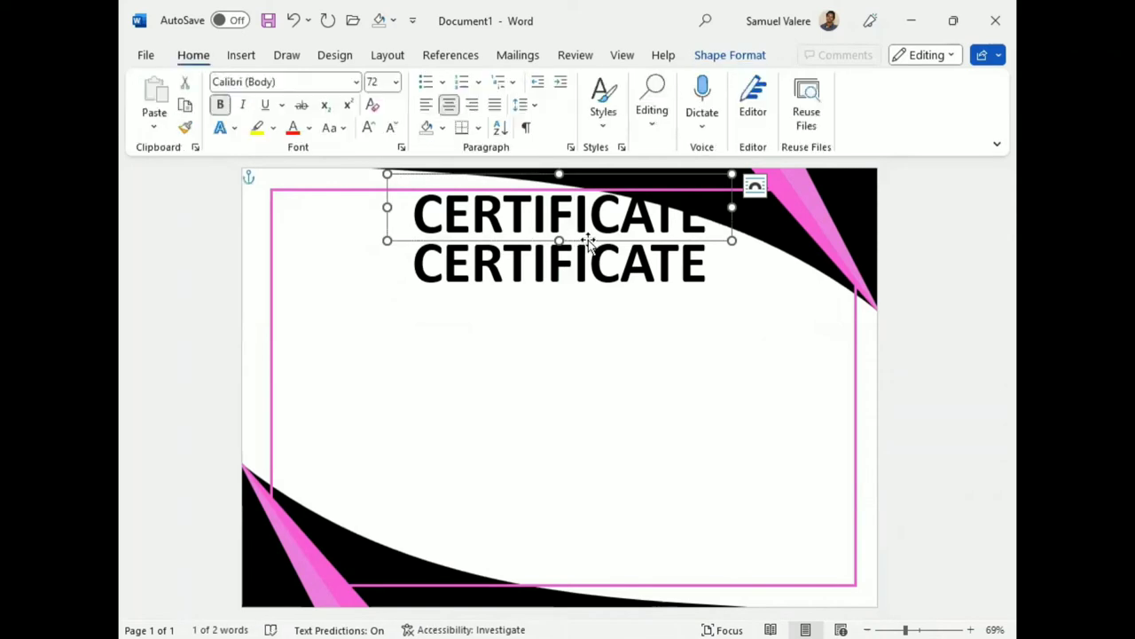
drag(586, 247, 590, 330)
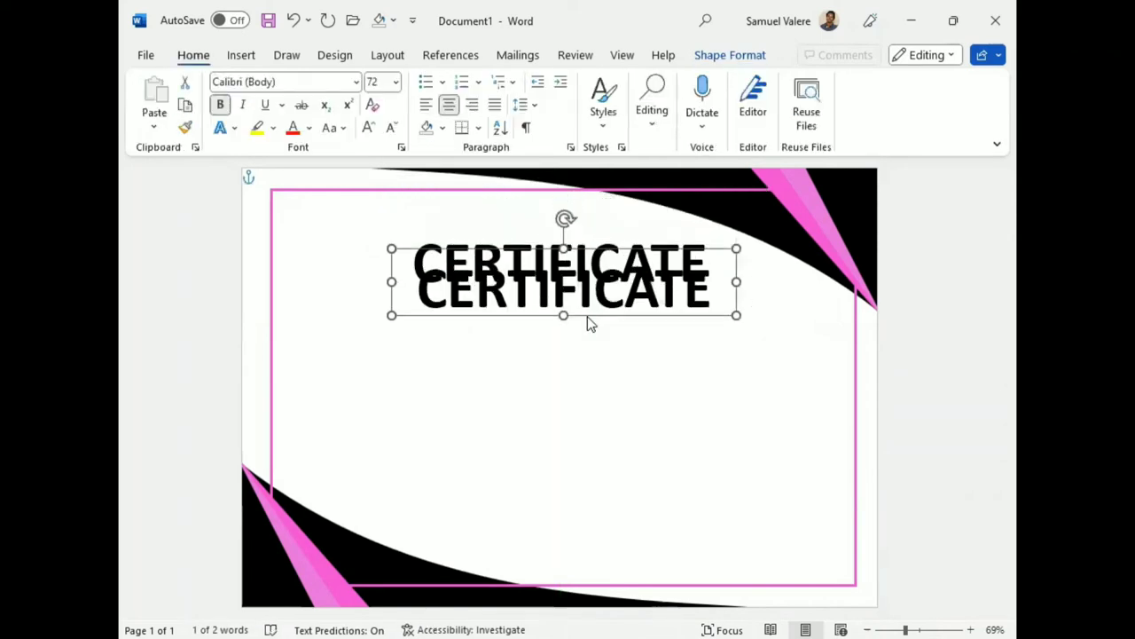
double_click(587, 316)
text(Of)
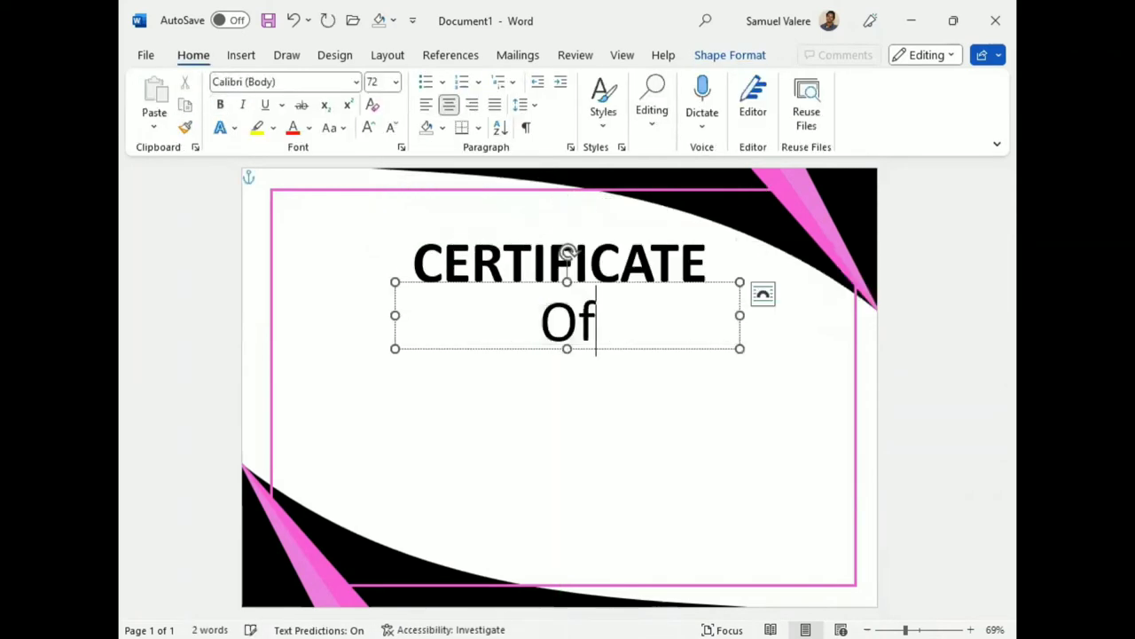
text( Appreciati)
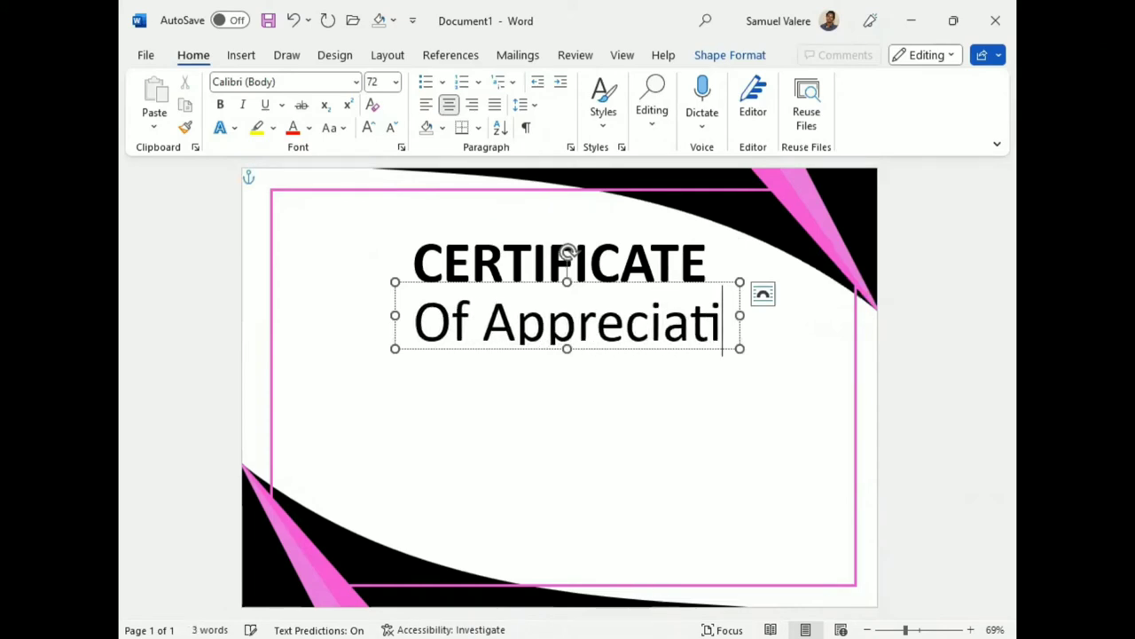
key(BackSpace)
key(BackSpace)
key(BackSpace)
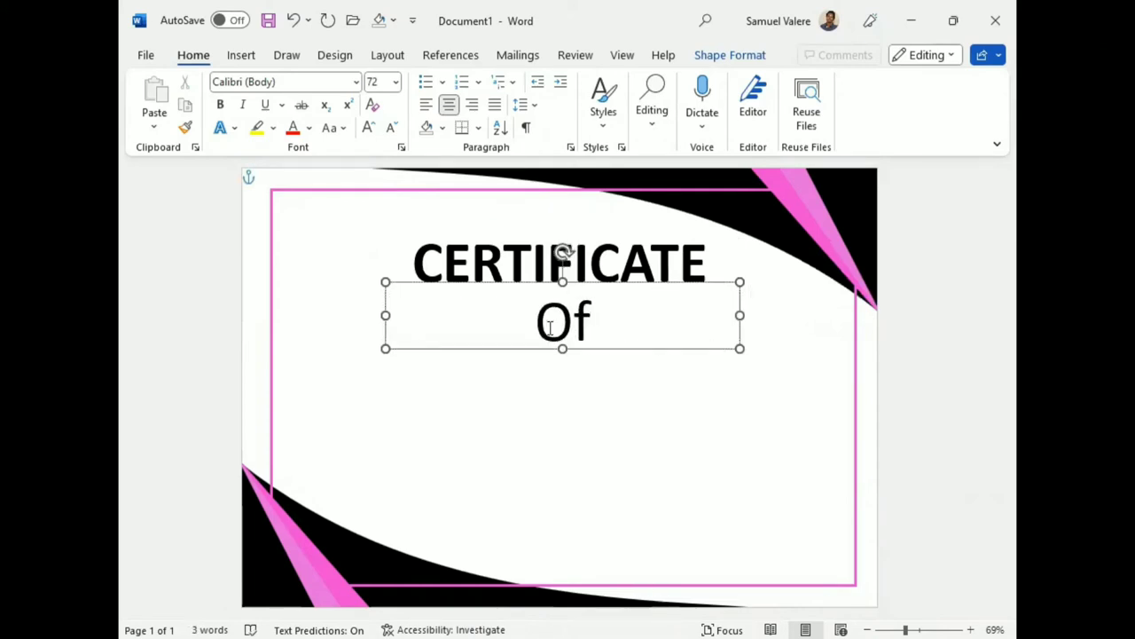
key(ctrl+y)
- Make the subtitle smaller capitals around 24 pt and fit its box centred under the title
drag(362, 321, 731, 326)
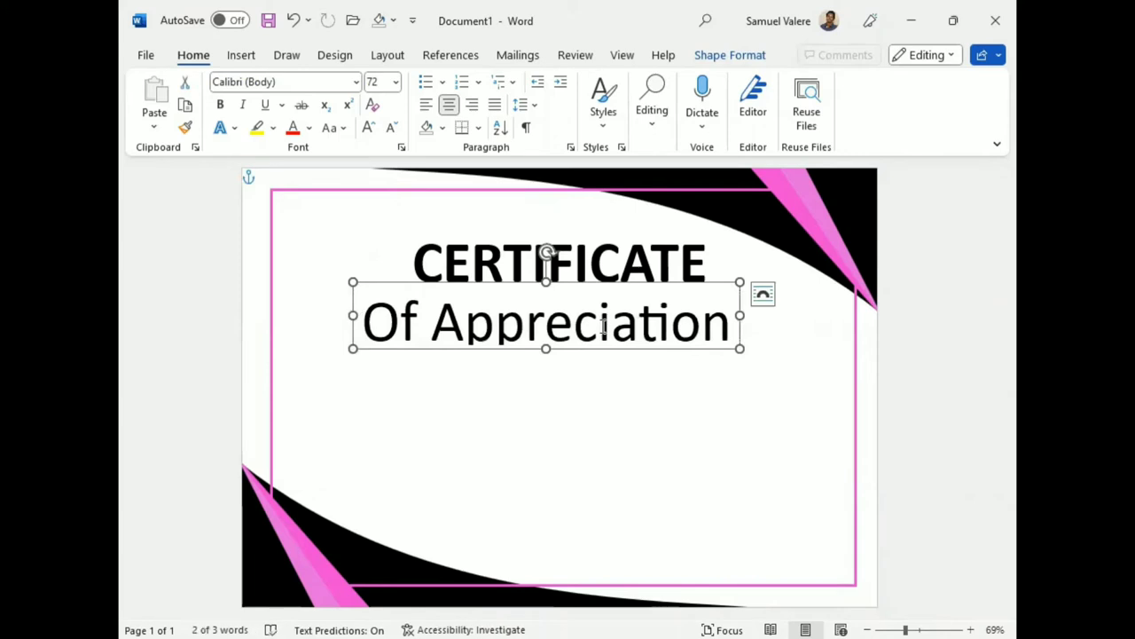
key(ctrl+shift+comma)
key(ctrl+shift+comma)
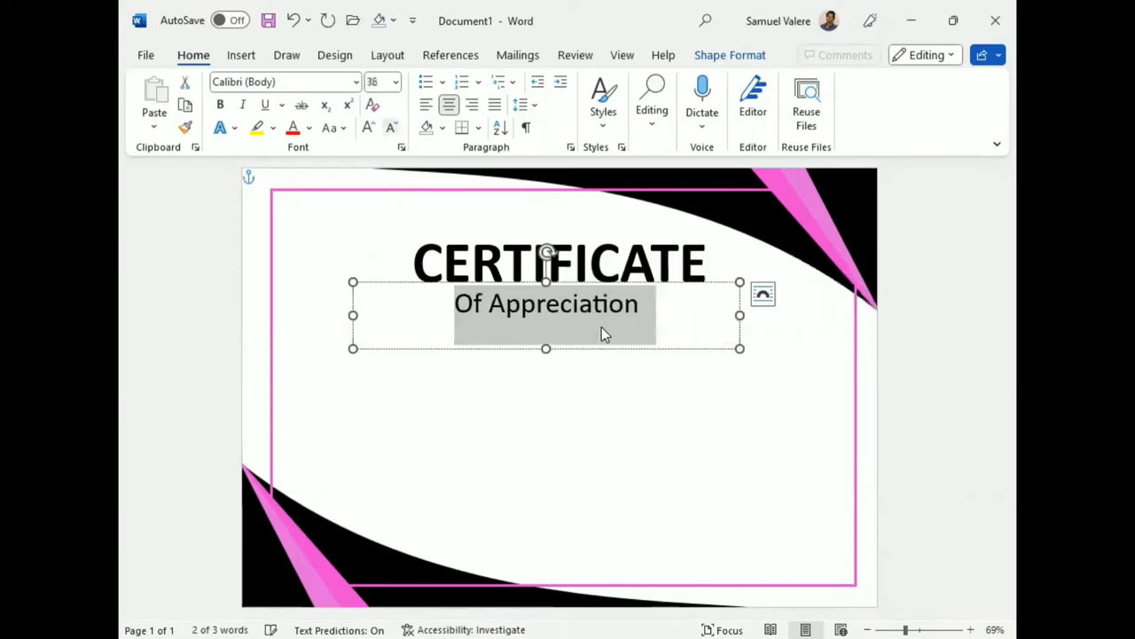
key(ctrl+shift+comma)
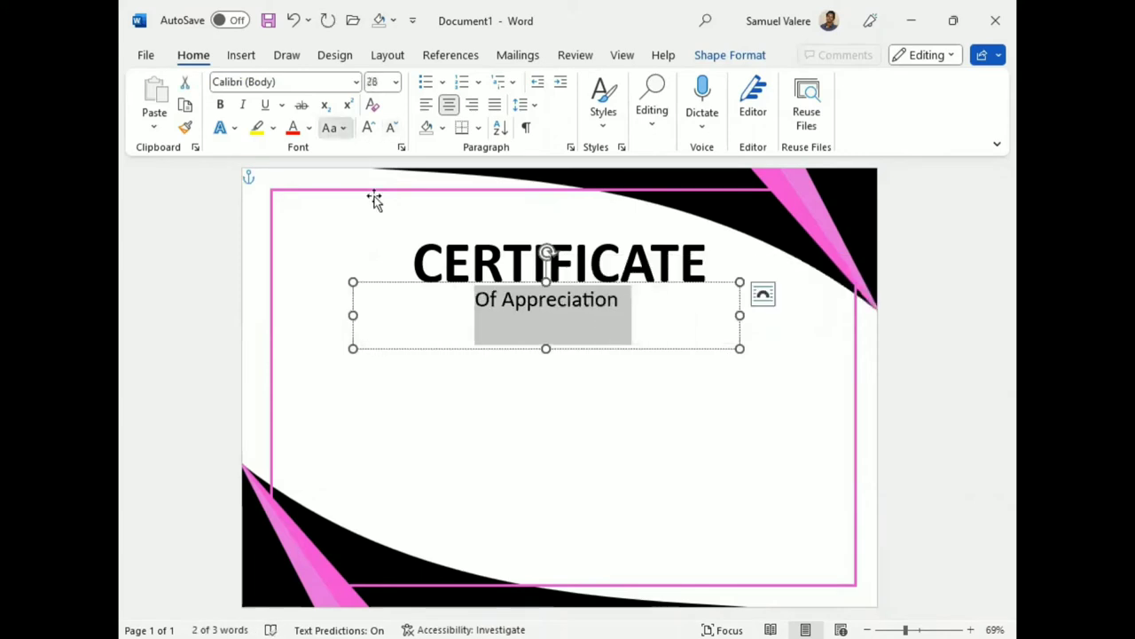
key(shift+F3)
click(605, 346)
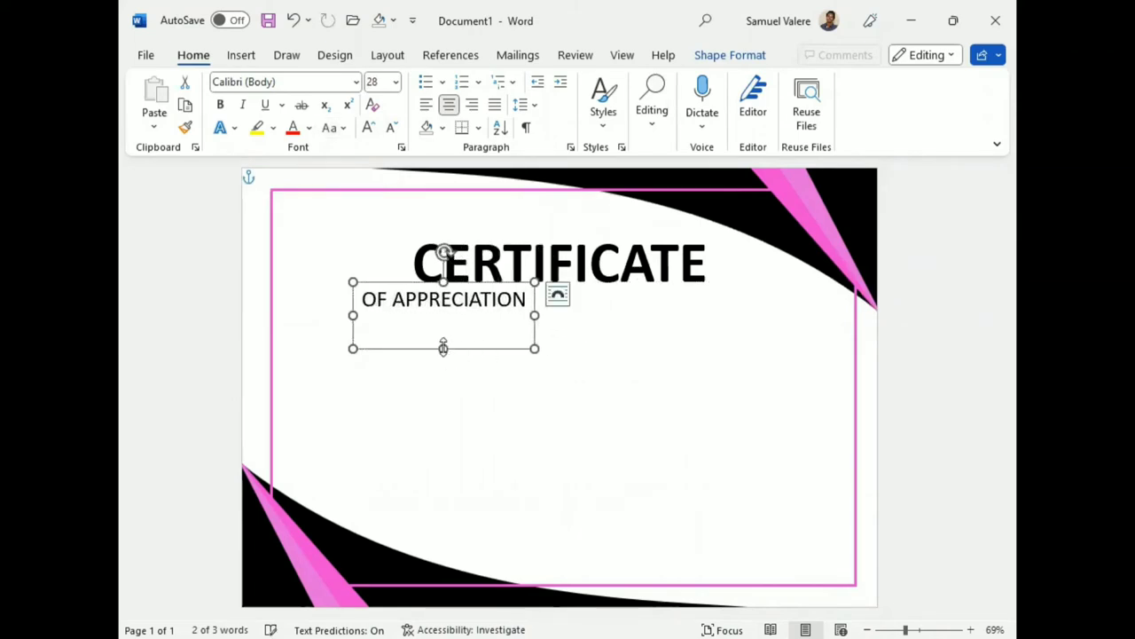
mouse_move(444, 349)
mouse_down()
mouse_move(439, 323)
mouse_move(557, 326)
mouse_up()
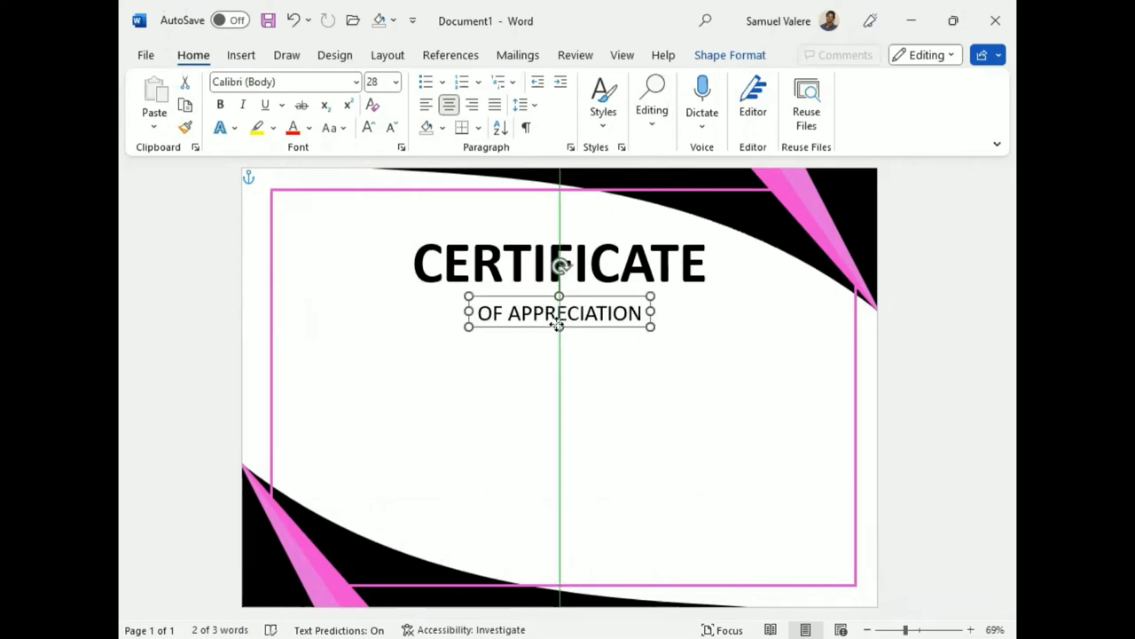
drag(557, 326, 557, 325)
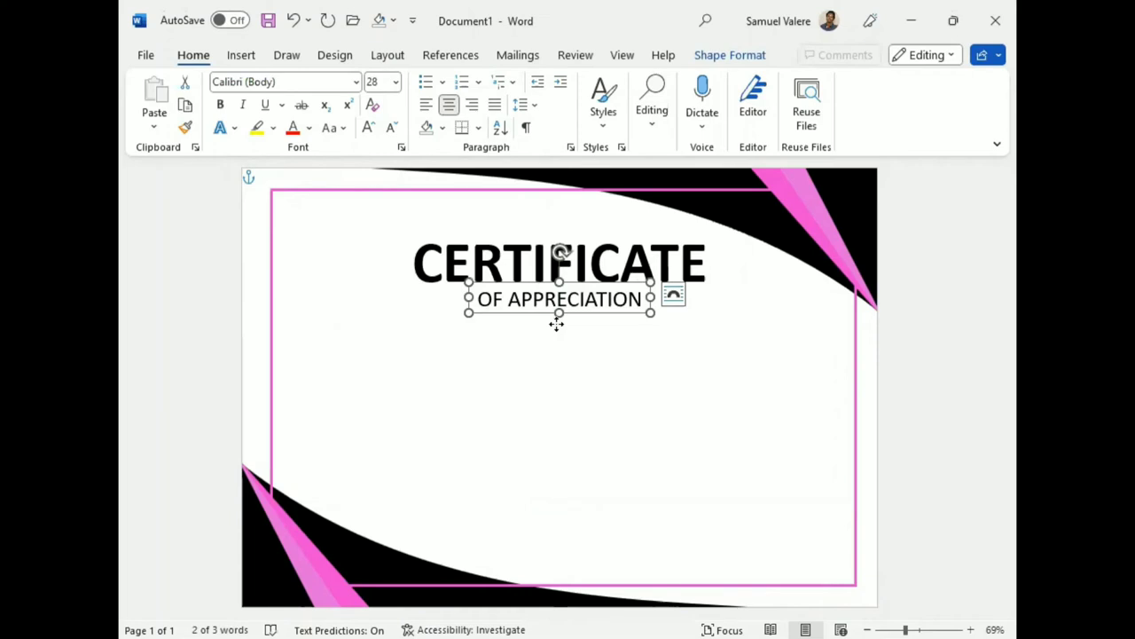
triple_click(557, 299)
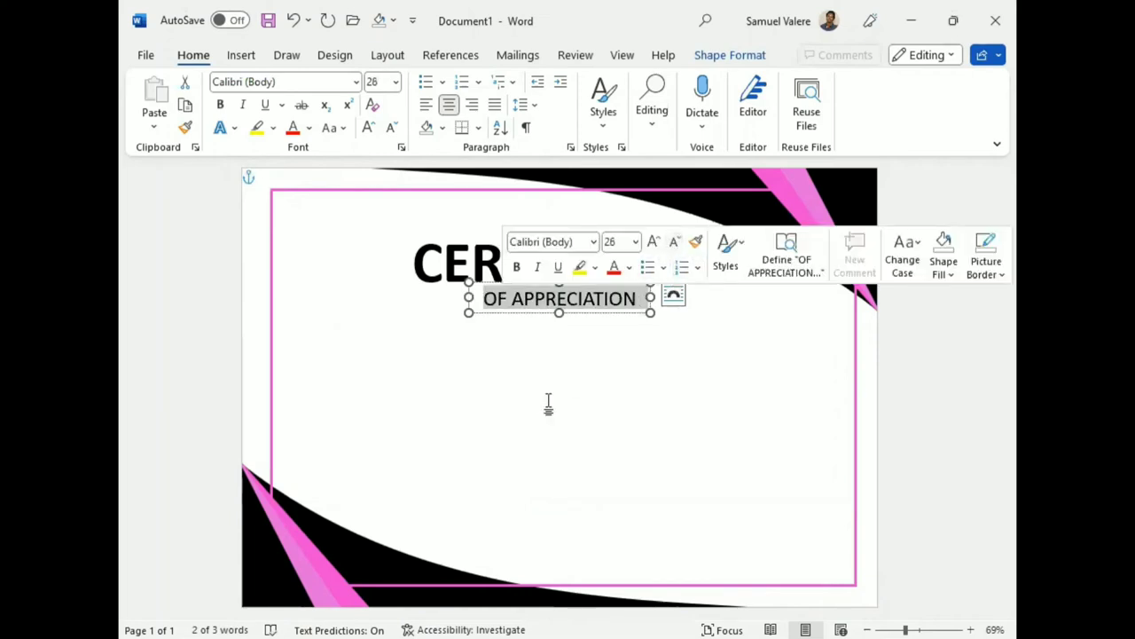
click(674, 241)
click(563, 326)
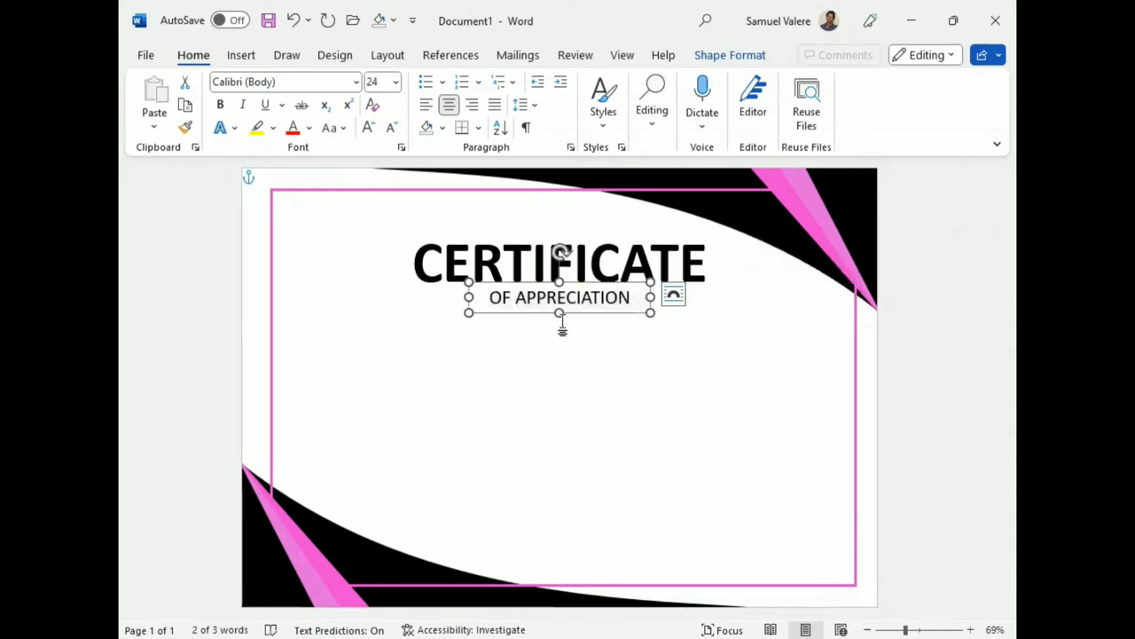
drag(563, 328, 582, 358)
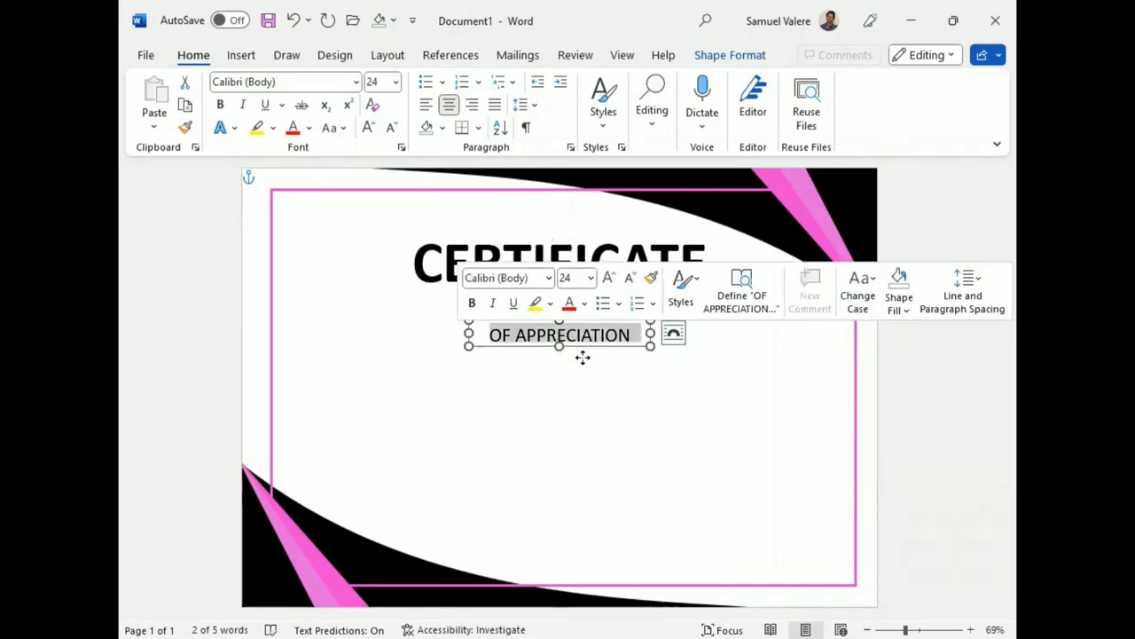
- Change the copied line to 'PROUDLY PRESENTED TO' in 18 pt capitals and open Font's Advanced tab
text(Proudly)
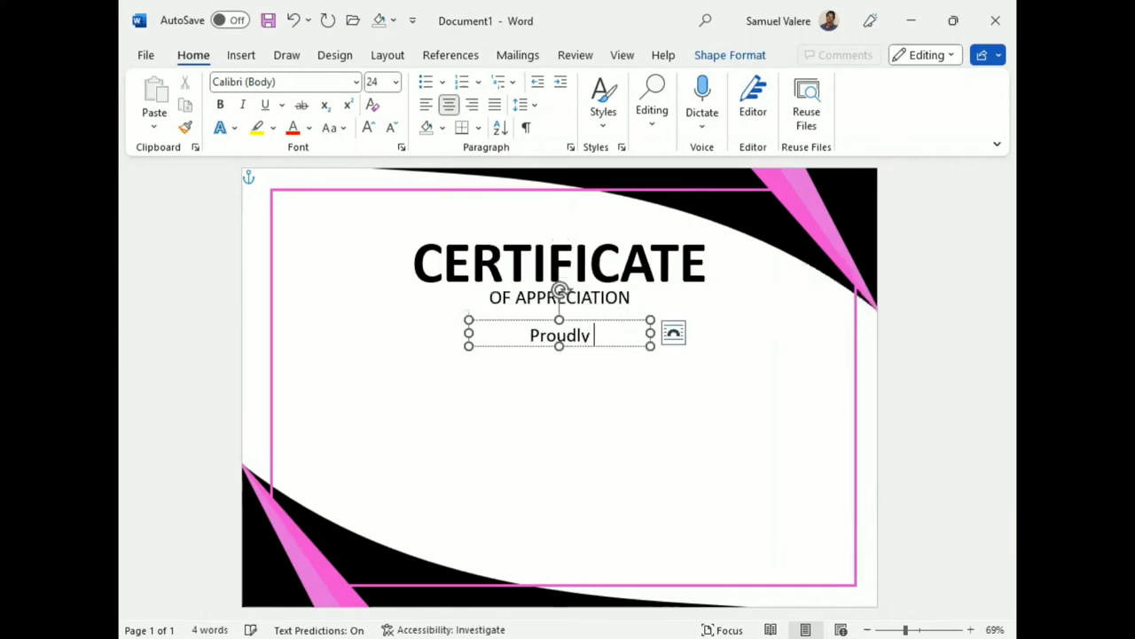
text( Presented )
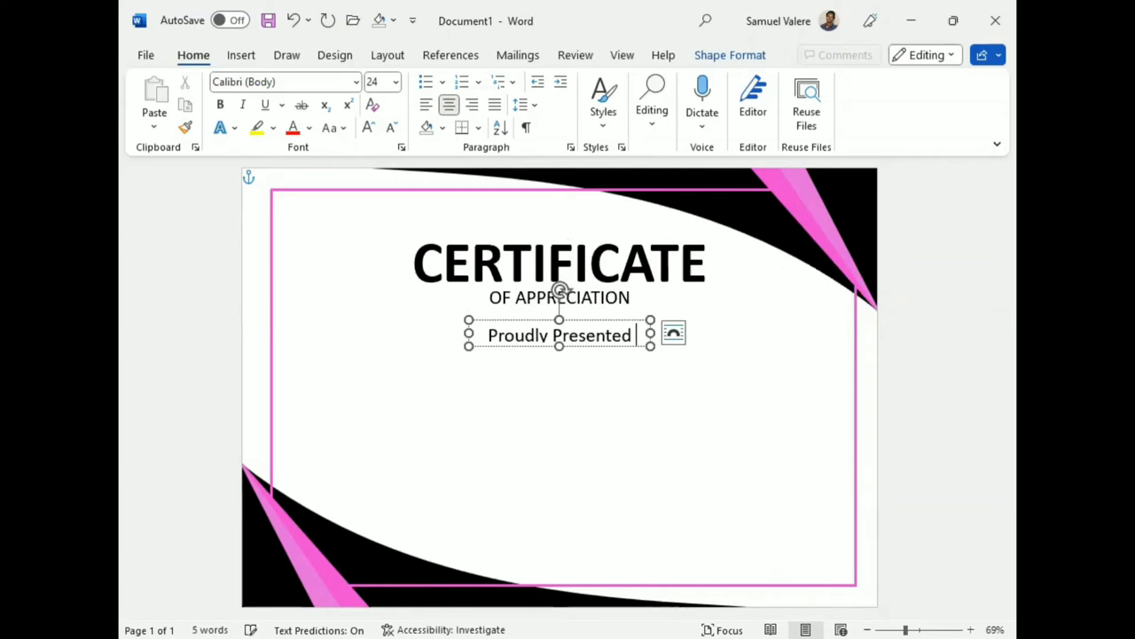
text(To)
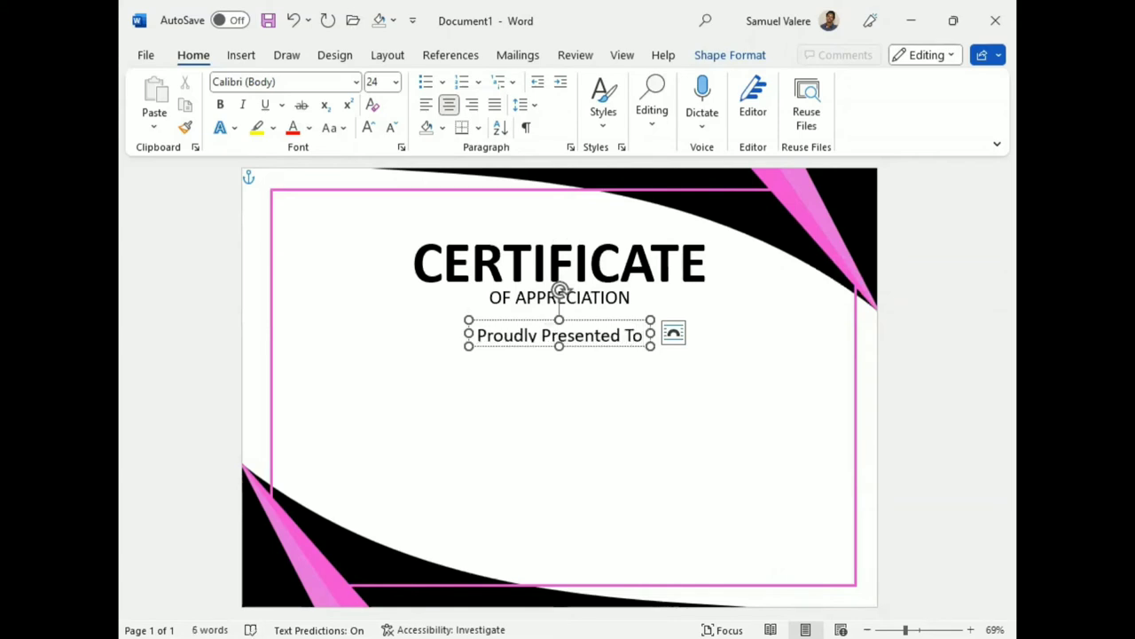
drag(468, 332, 391, 332)
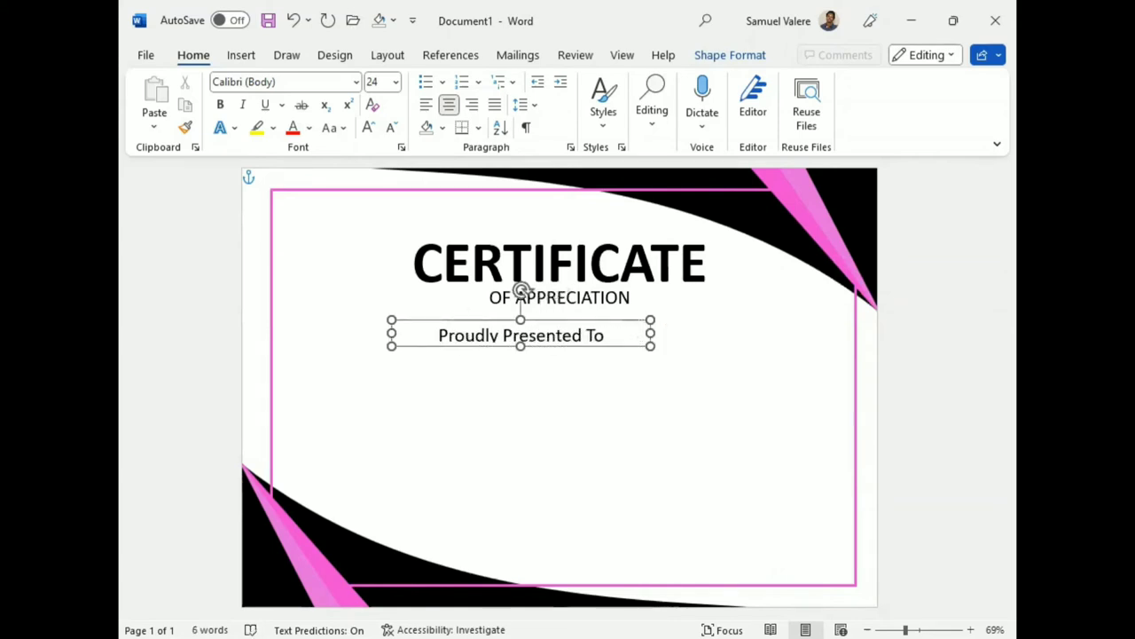
key(ctrl+a)
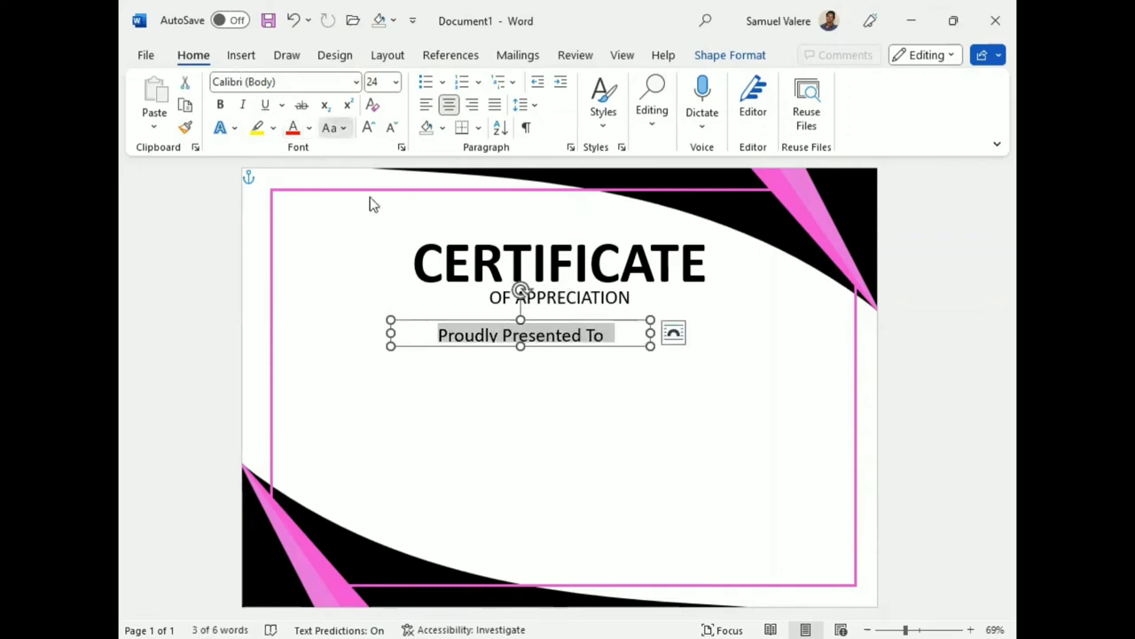
key(ctrl+shift+a)
key(ctrl+shift+comma)
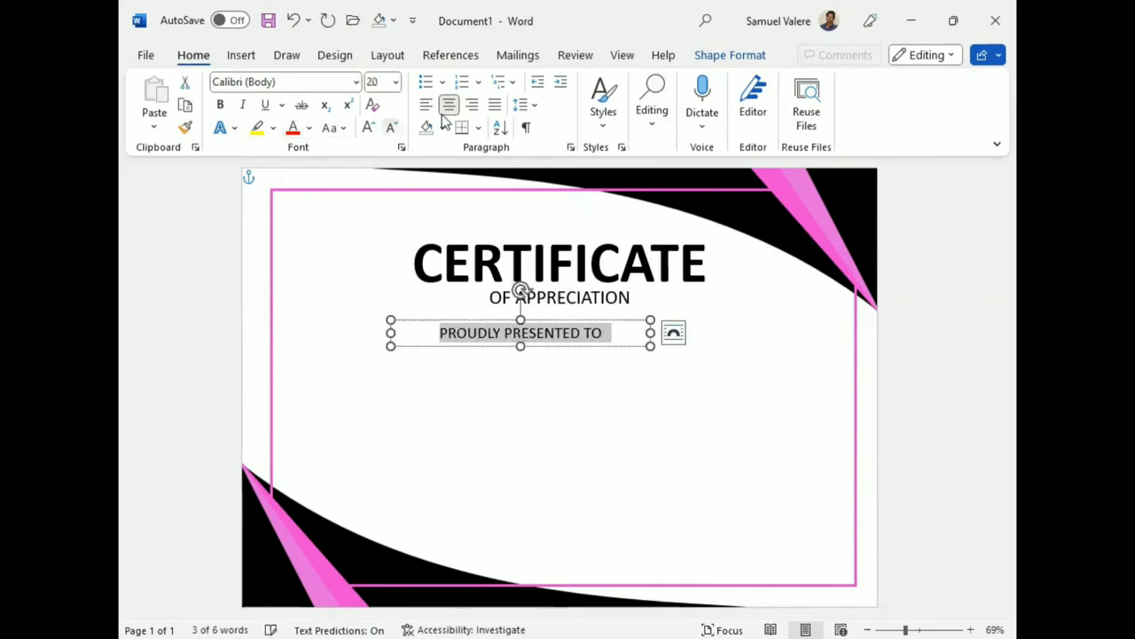
key(ctrl+shift+comma)
key(ctrl+shift+comma)
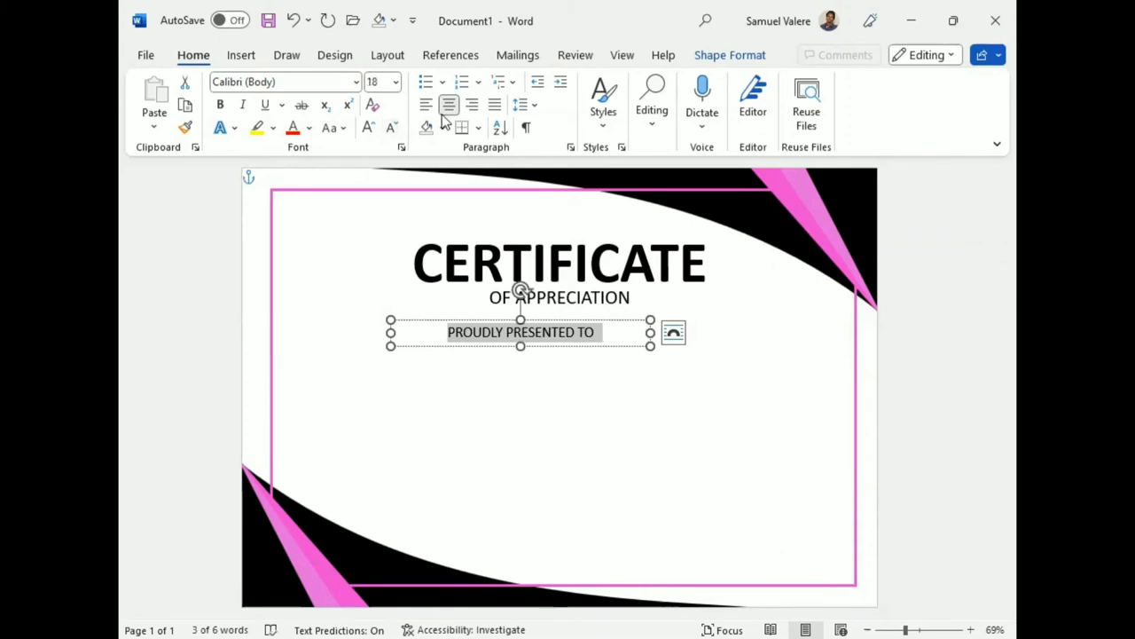
key(ctrl+d)
key(ctrl+Tab)
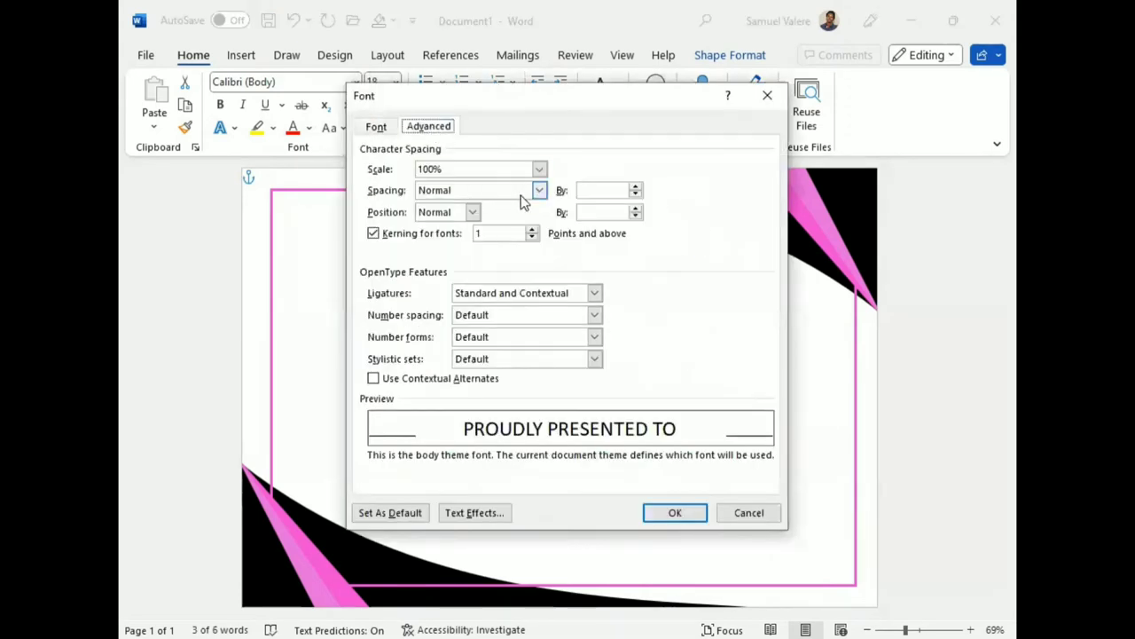
- Set the character spacing of PROUDLY PRESENTED TO to Expanded by 3 pt
click(539, 189)
click(462, 221)
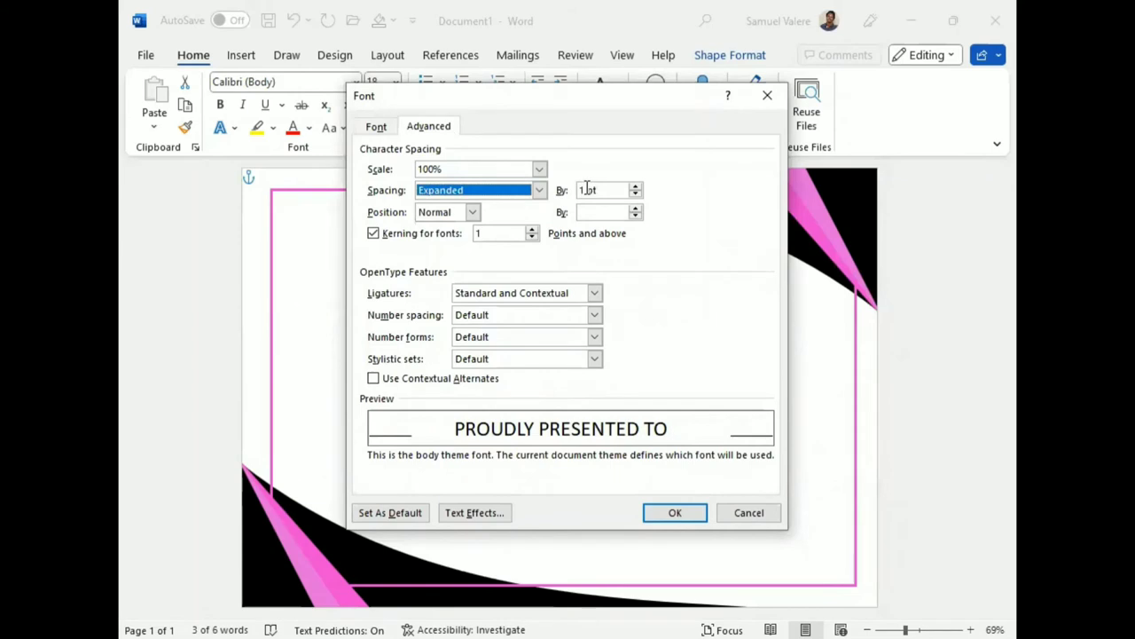
click(585, 189)
key(BackSpace)
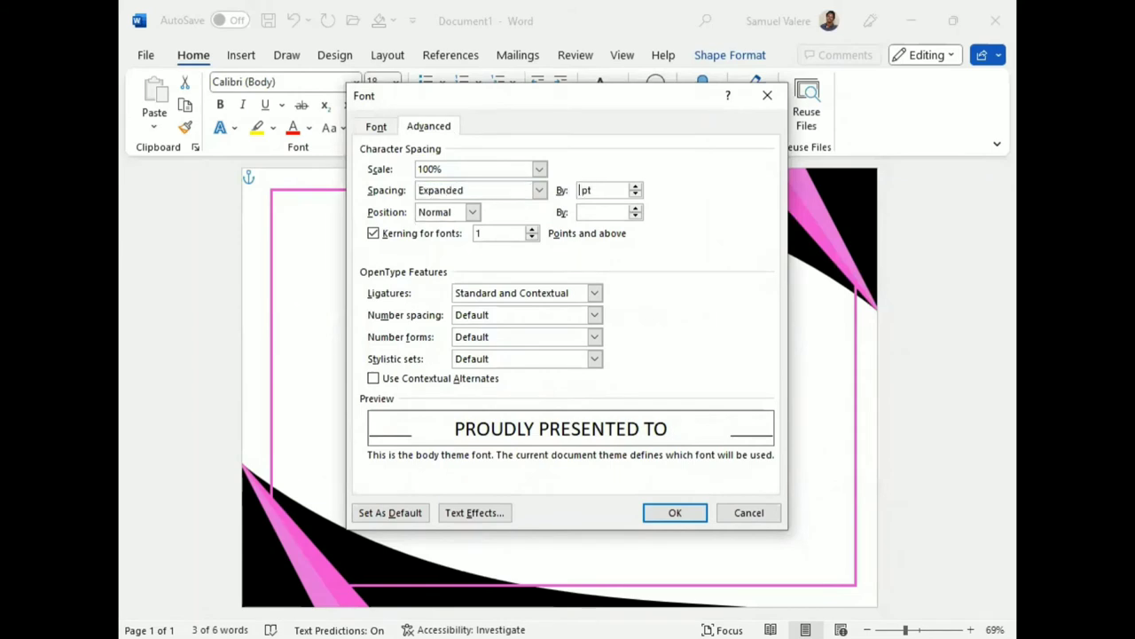
text(3)
key(Return)
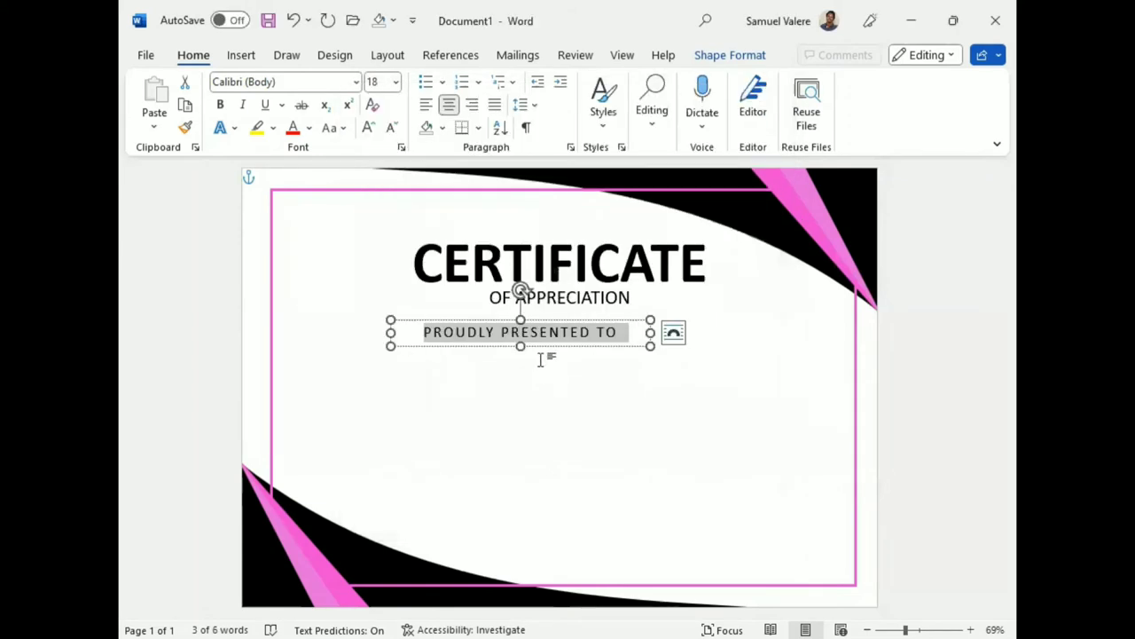
- Reduce PROUDLY PRESENTED TO to 16 pt and centre its box on the page
key(Escape)
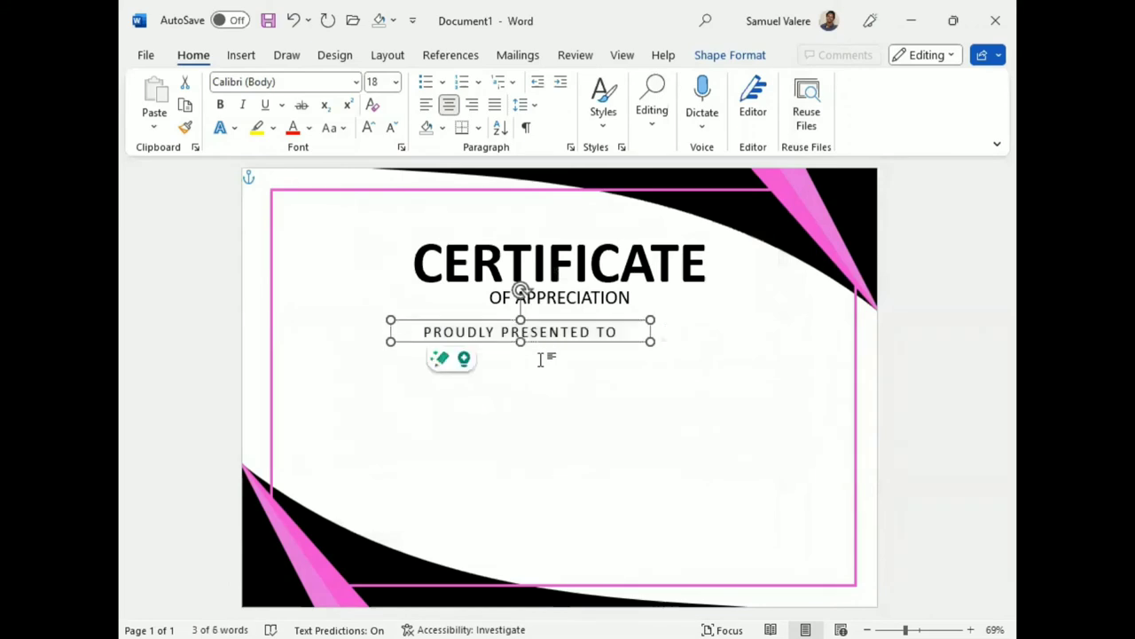
triple_click(532, 332)
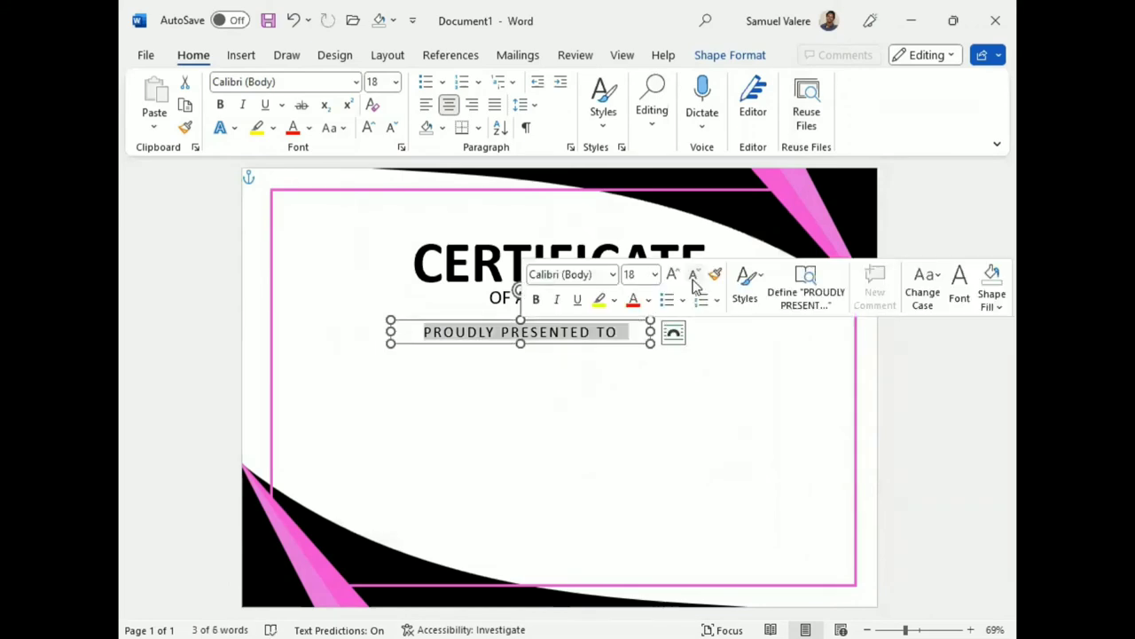
click(693, 274)
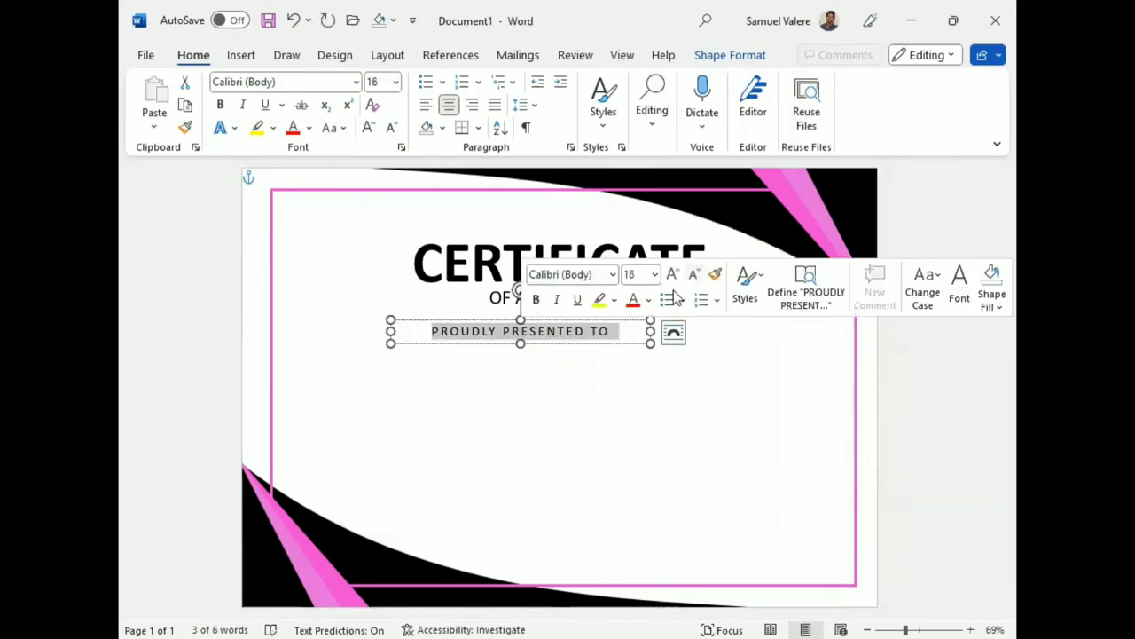
drag(532, 332, 571, 345)
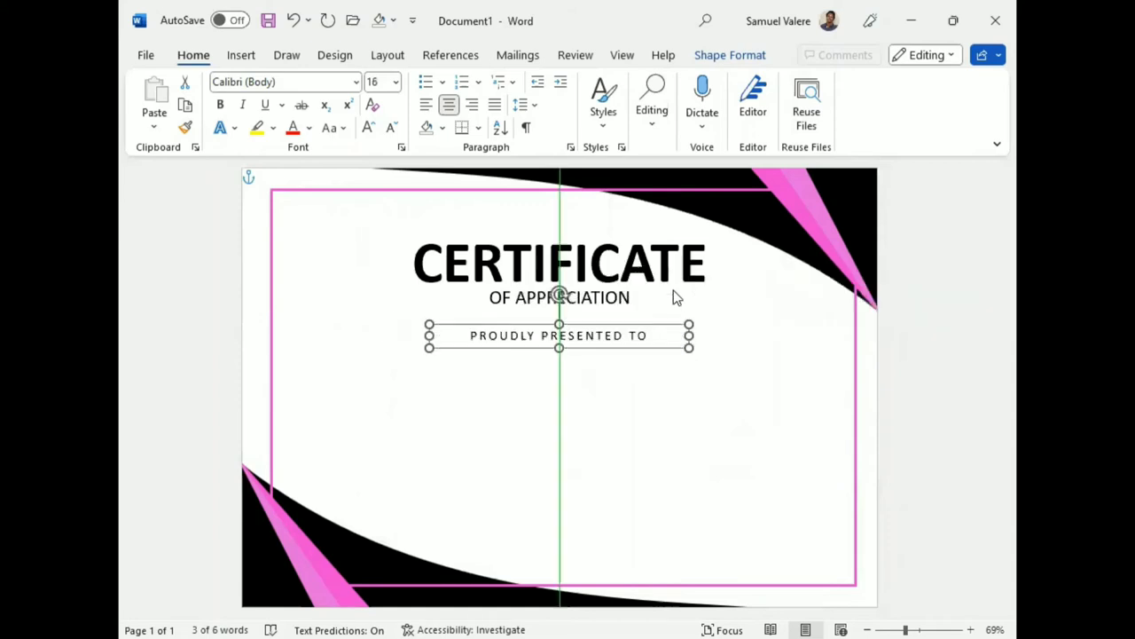
click(614, 225)
- Copy the CERTIFICATE box below and replace its text with the recipient's full name
ctrl+drag(615, 224, 618, 409)
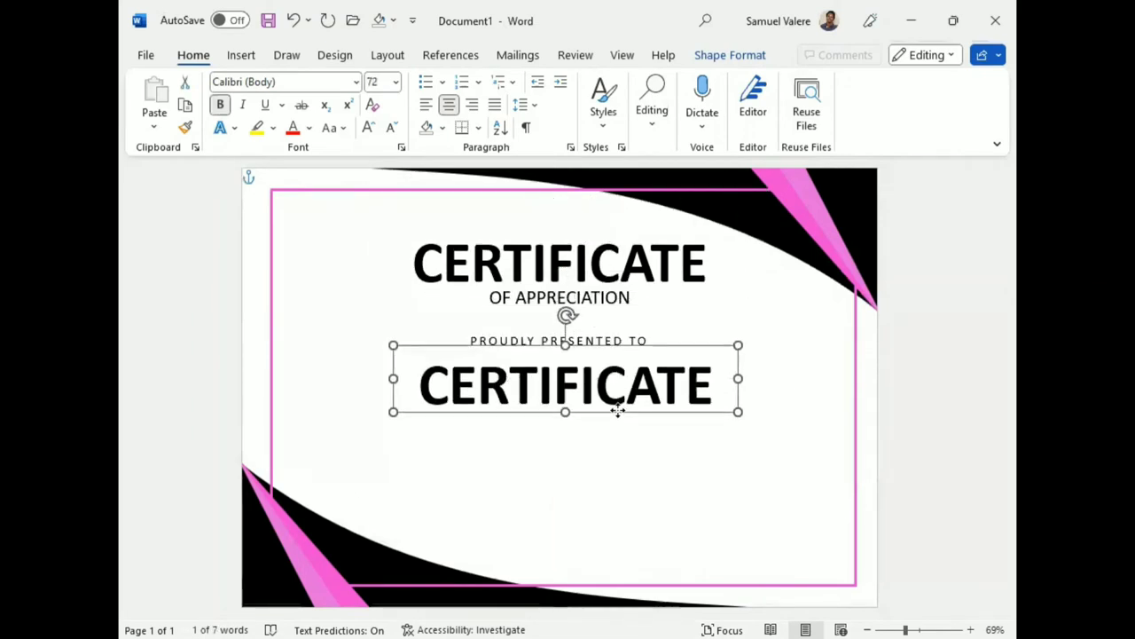
double_click(618, 410)
text(Na)
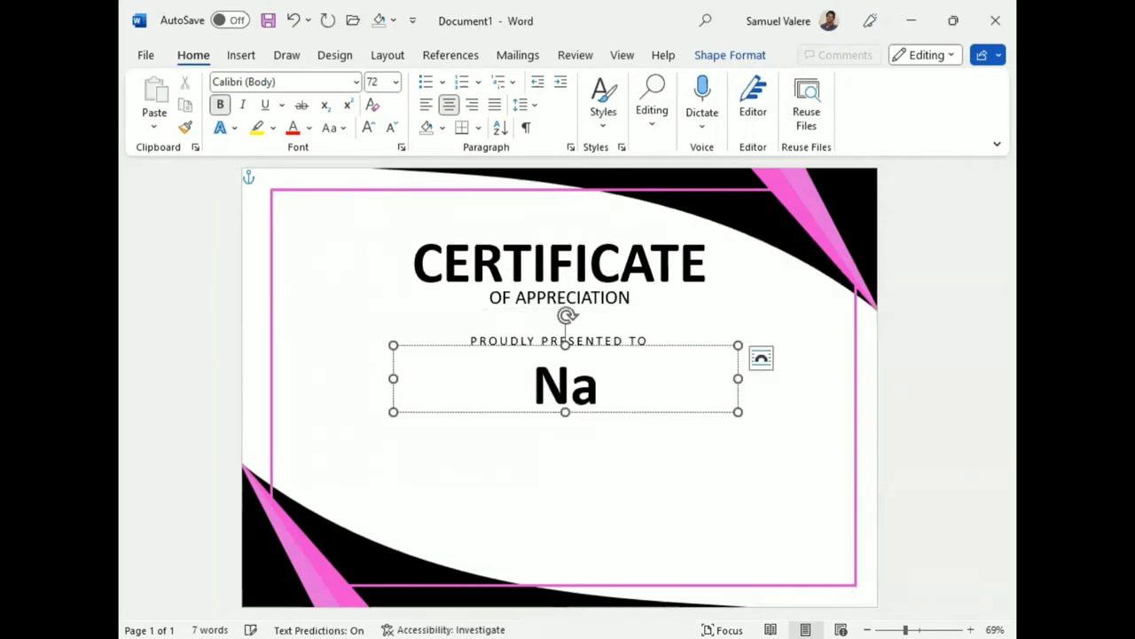
text(tacha Lou)
key(BackSpace)
key(BackSpace)
key(BackSpace)
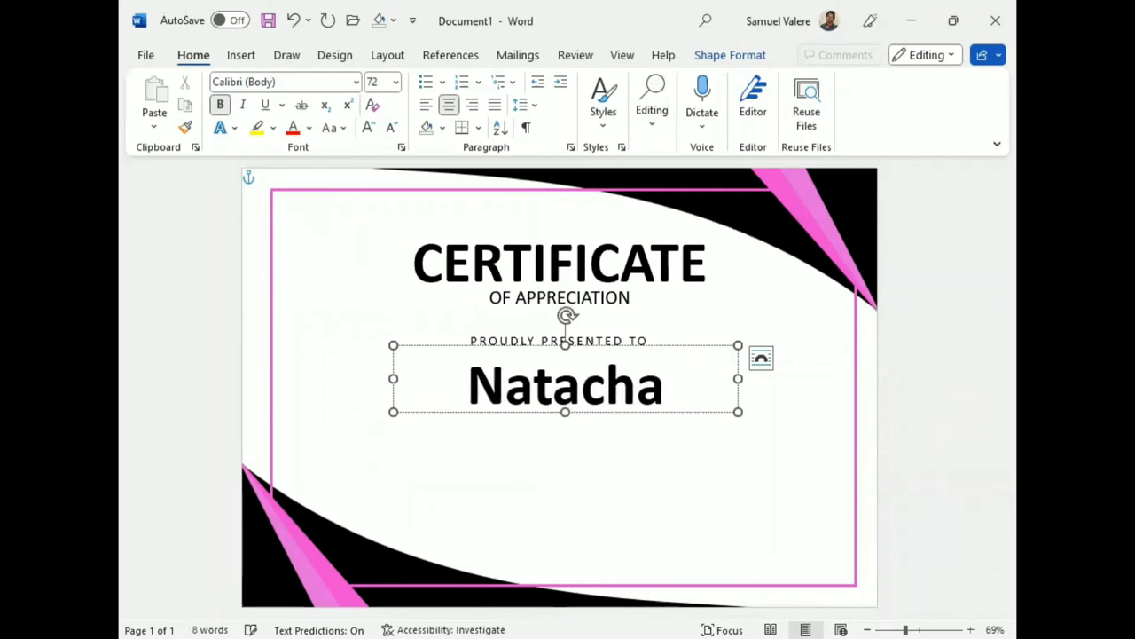
text(Louis)
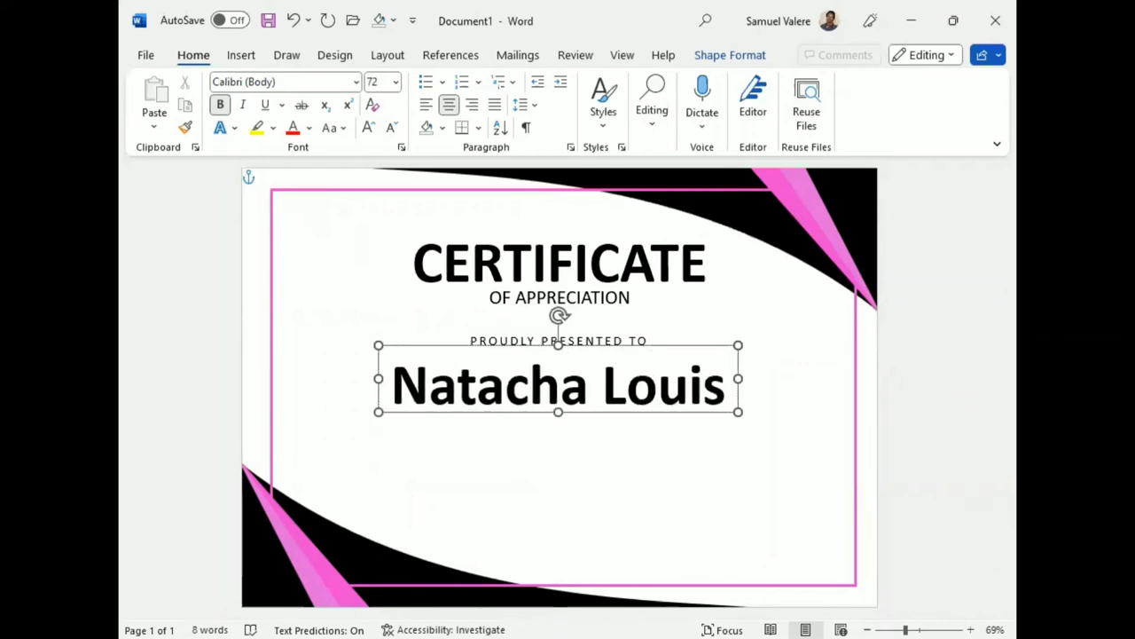
key(Escape)
- Set the name in Edwardian Script ITC at 100 pt, then fit and centre its box
triple_click(533, 396)
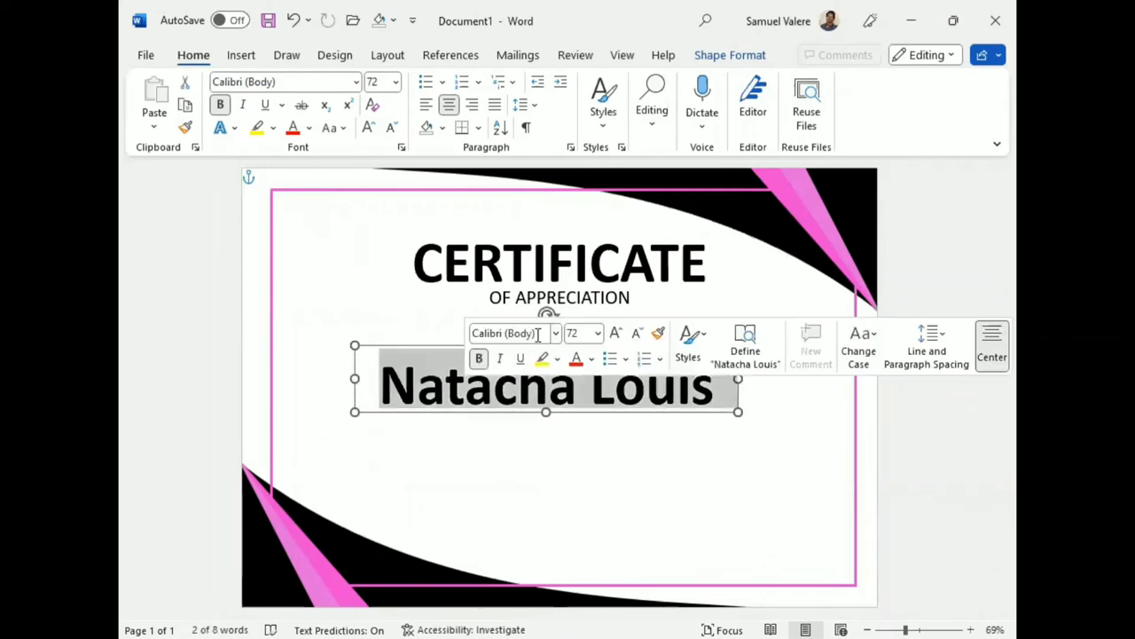
click(537, 332)
text(Edwardian Script)
key(Return)
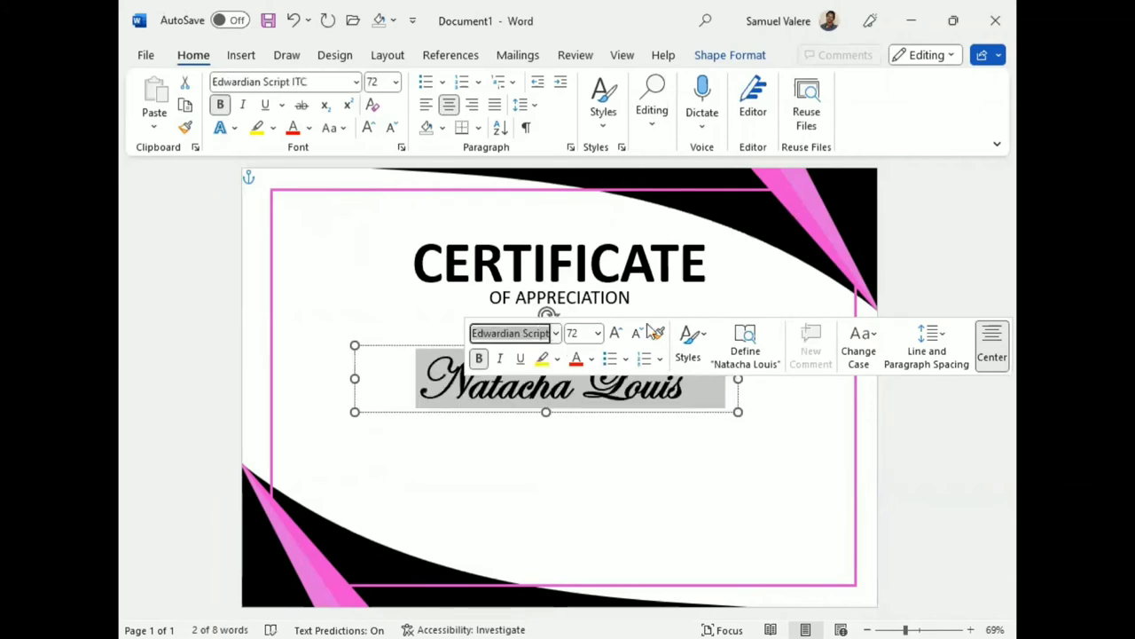
key(ctrl+shift+period)
key(ctrl+shift+period)
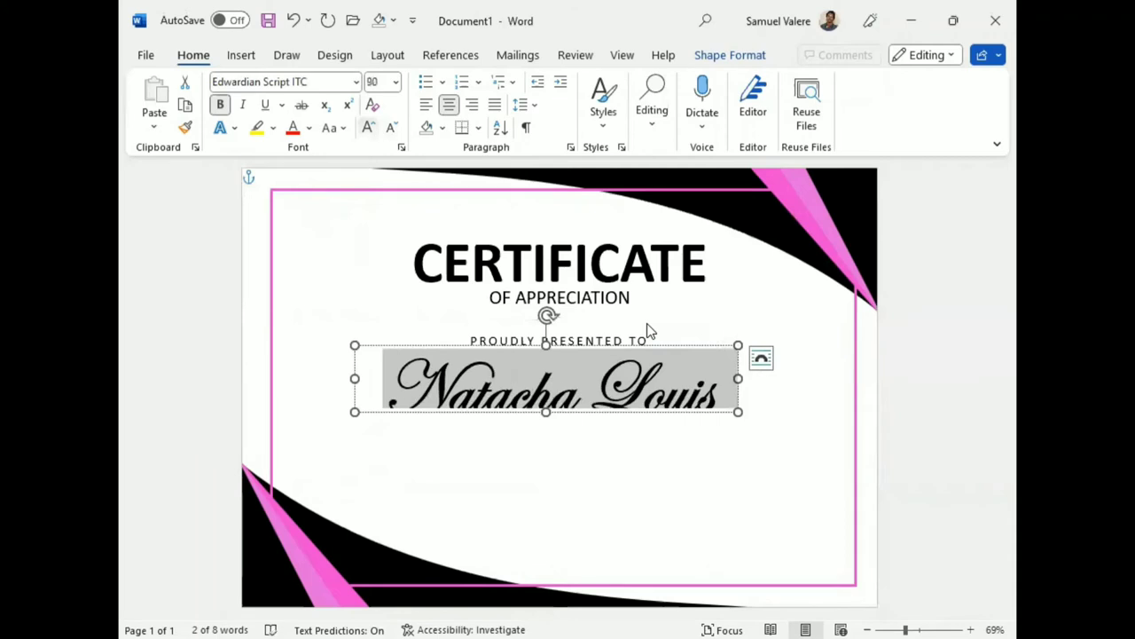
click(548, 421)
key(ctrl+shift+period)
drag(548, 422, 550, 435)
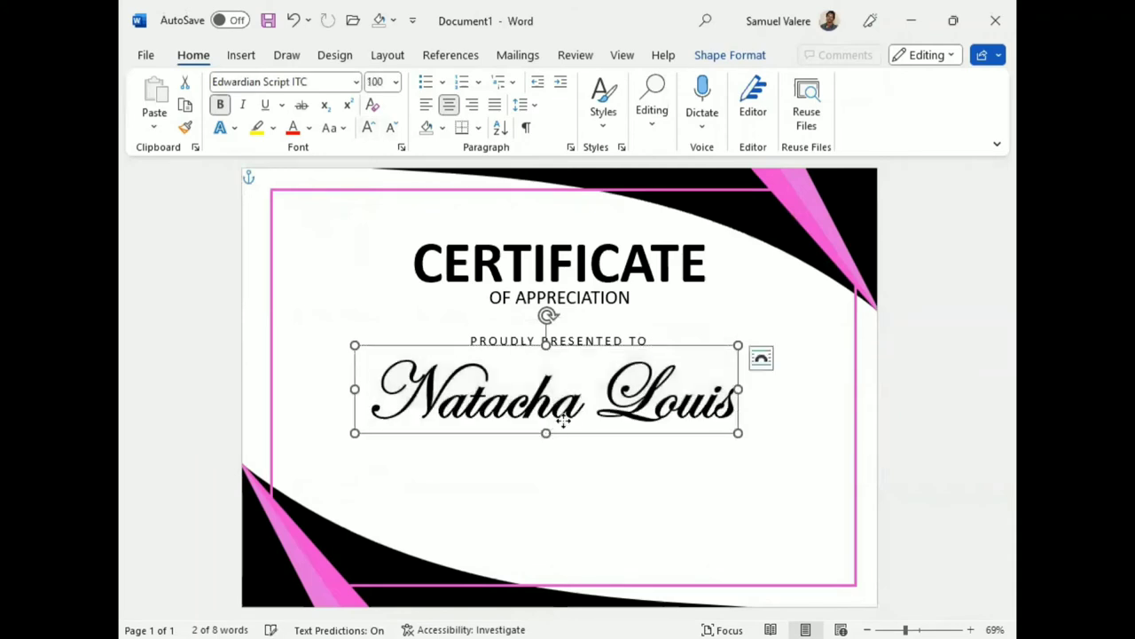
drag(569, 418, 582, 417)
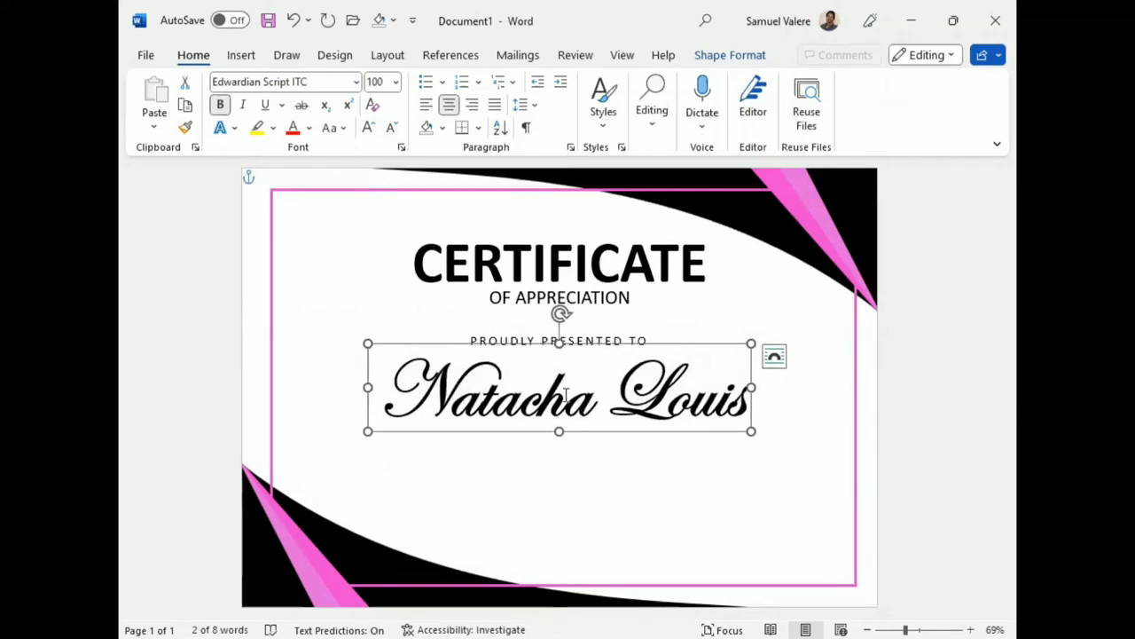
- Colour the recipient's name text with the border's pink from Text Fill's recent colours
triple_click(565, 405)
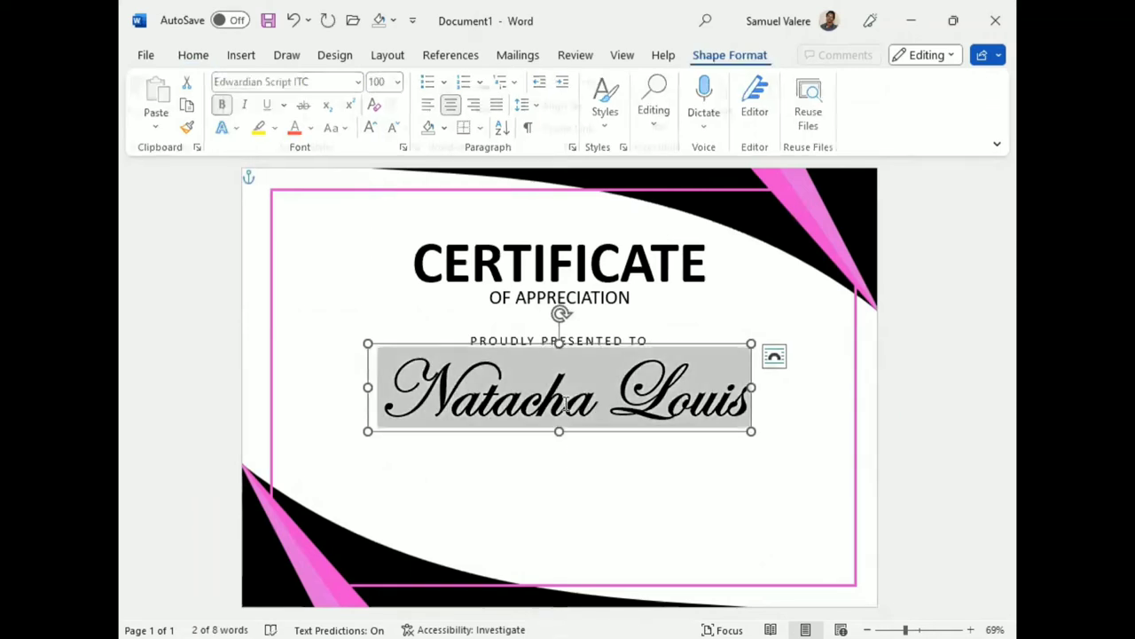
click(730, 55)
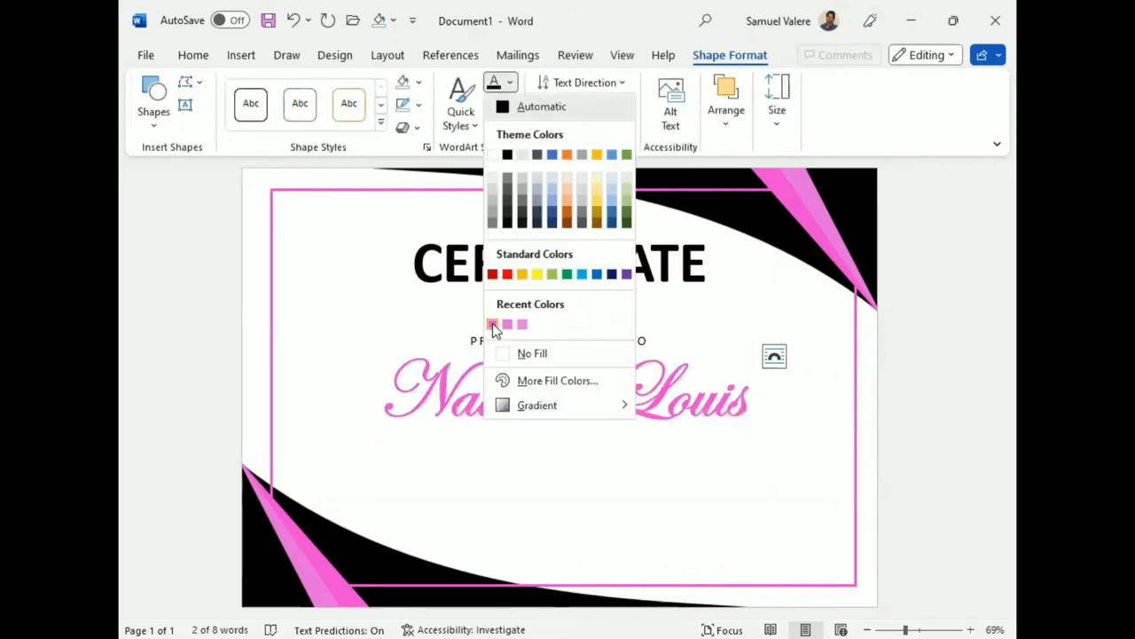
click(493, 325)
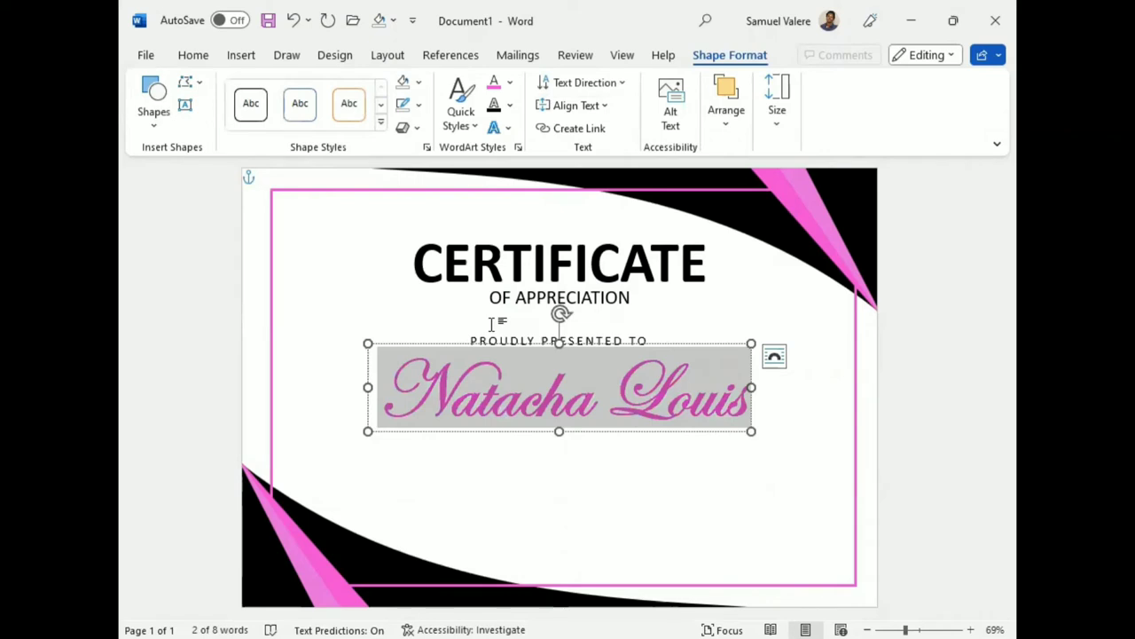
click(586, 432)
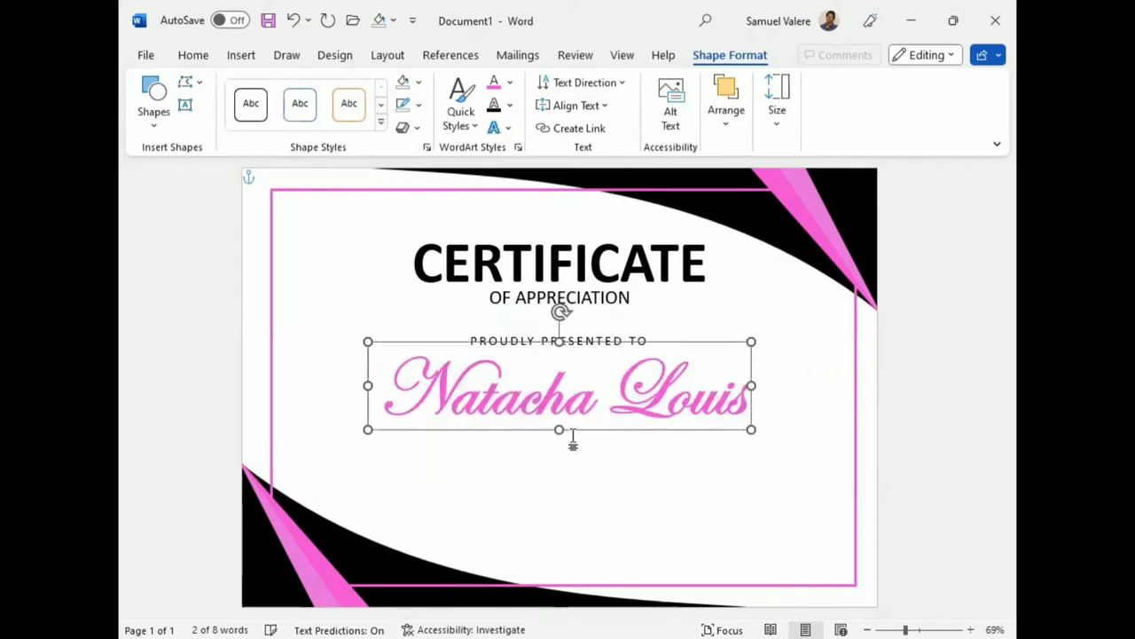
key(Up)
key(Down)
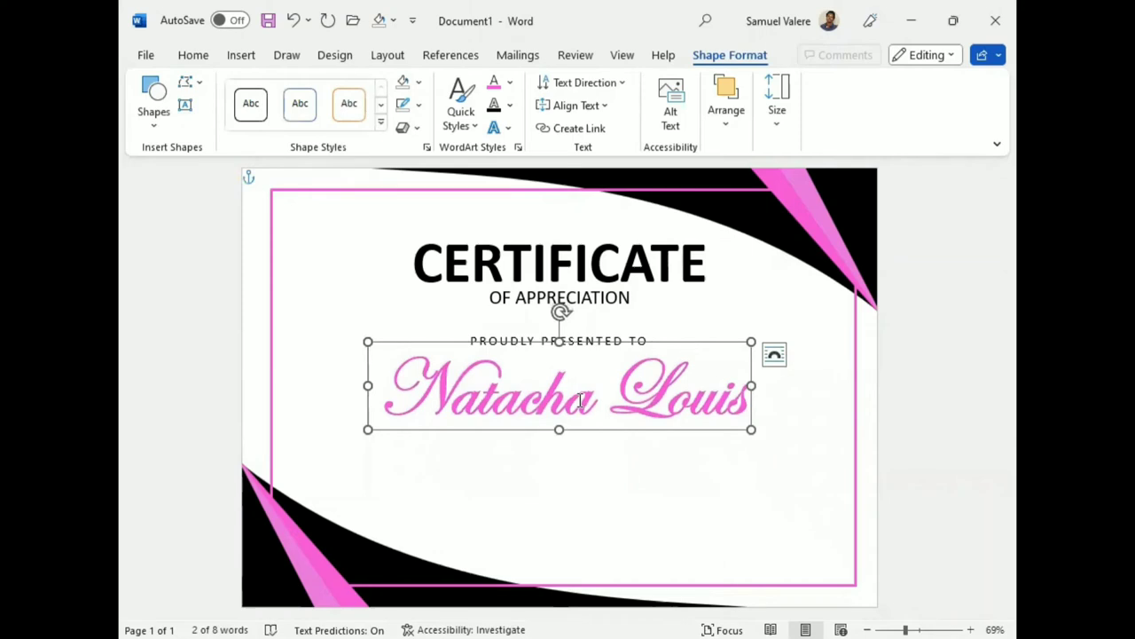
- Make the CERTIFICATE title the same recent pink using the Font Color option
double_click(596, 263)
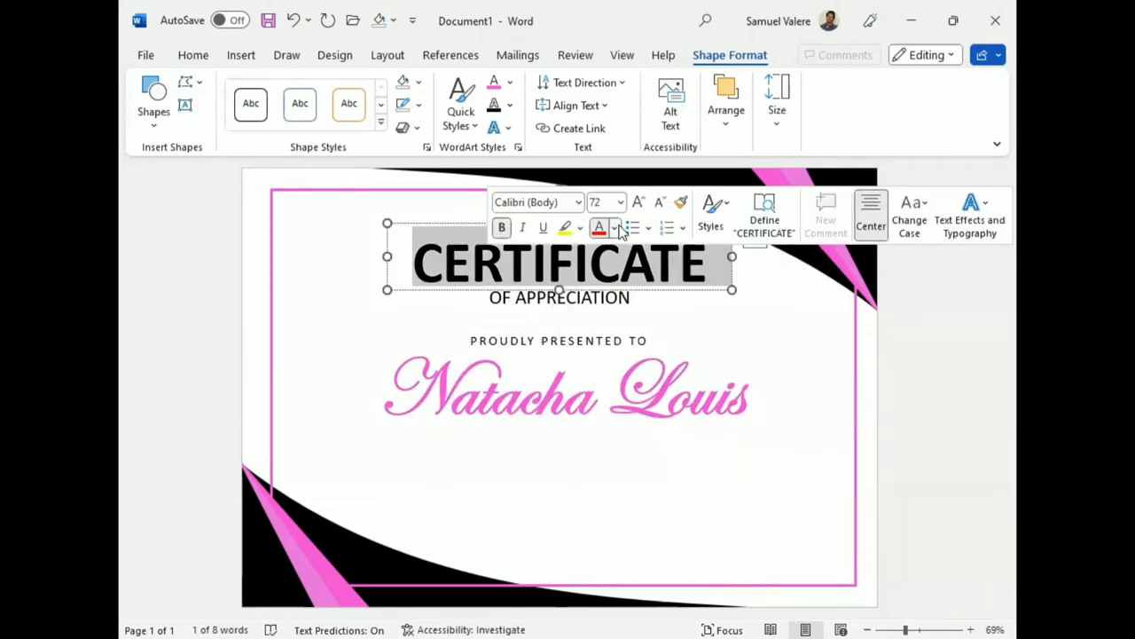
click(614, 228)
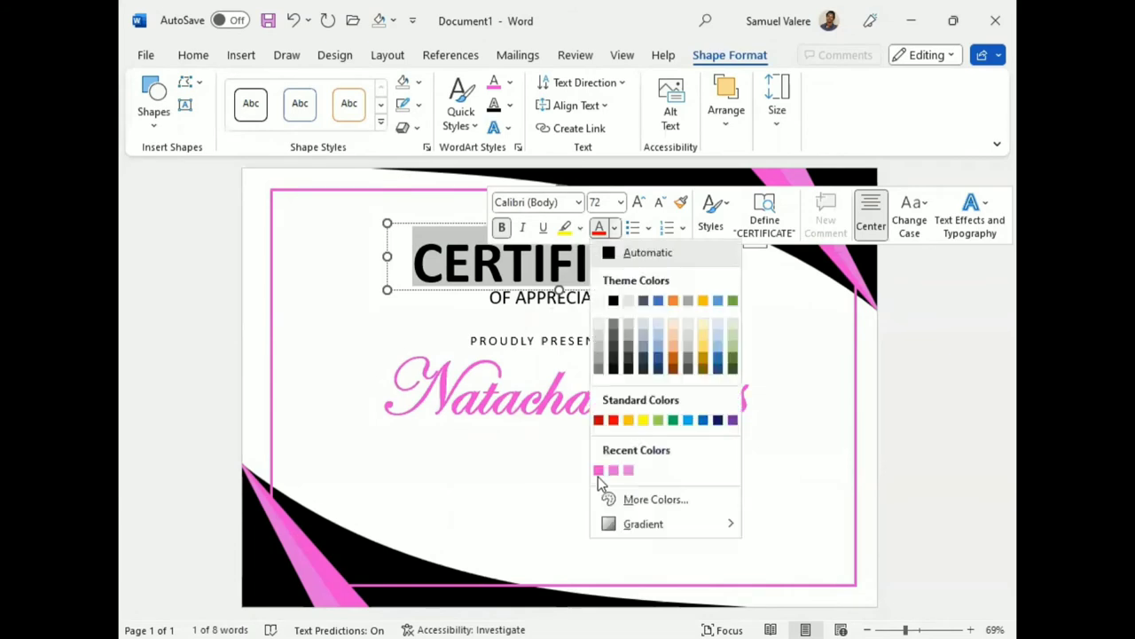
click(673, 467)
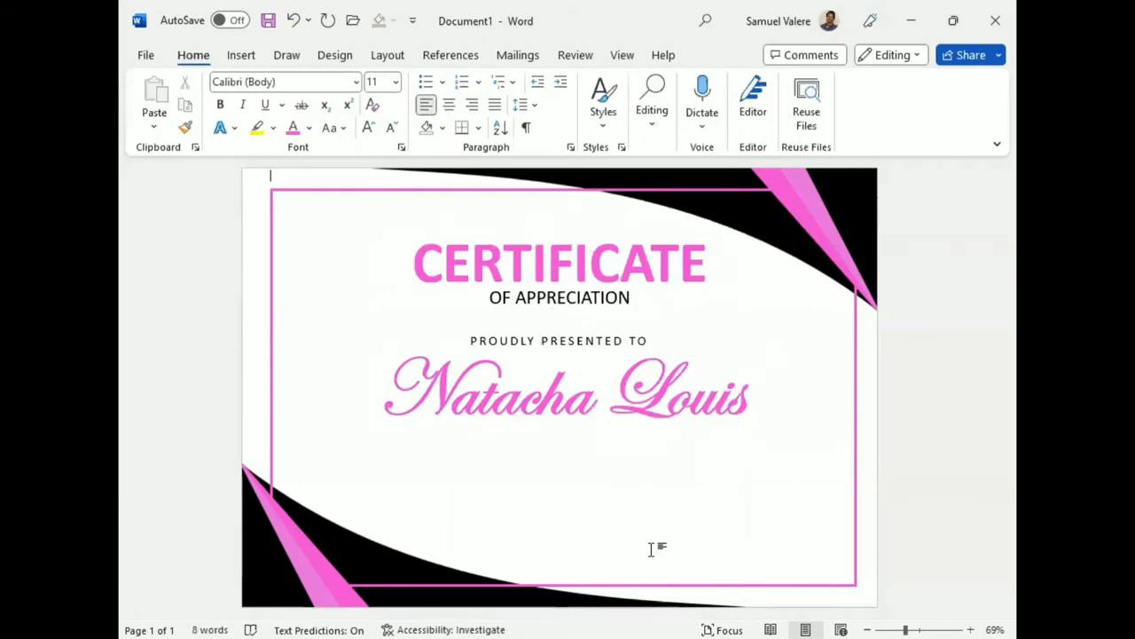
click(574, 352)
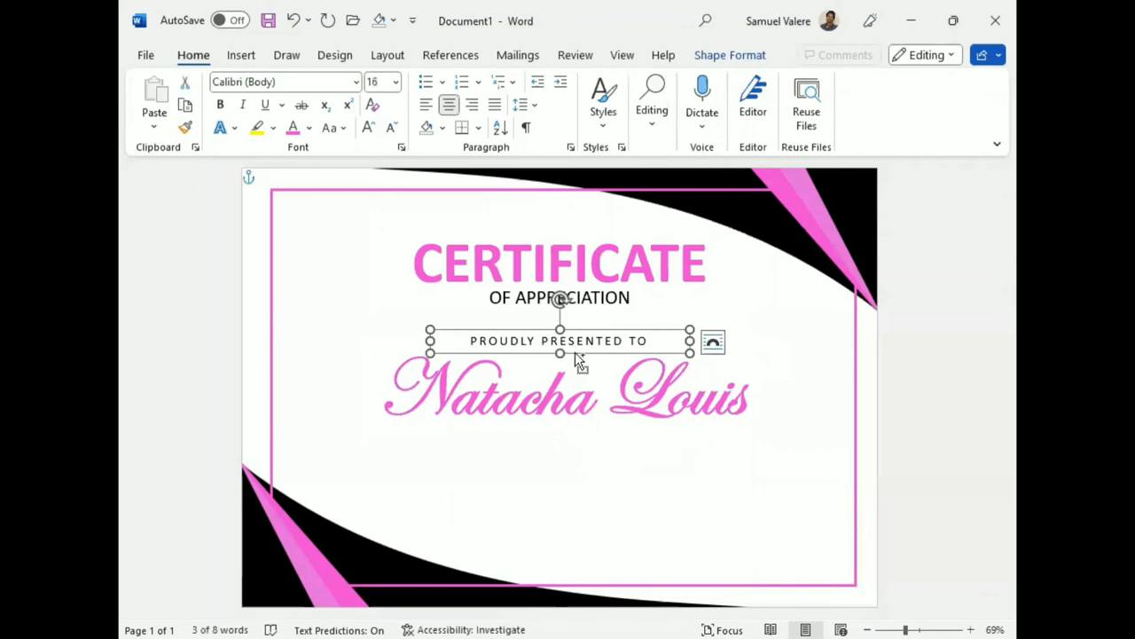
- Copy the PROUDLY PRESENTED TO box below the name and set its character spacing to Normal
mouse_move(574, 352)
mouse_down()
mouse_move(599, 452)
mouse_move(600, 442)
mouse_up()
triple_click(599, 442)
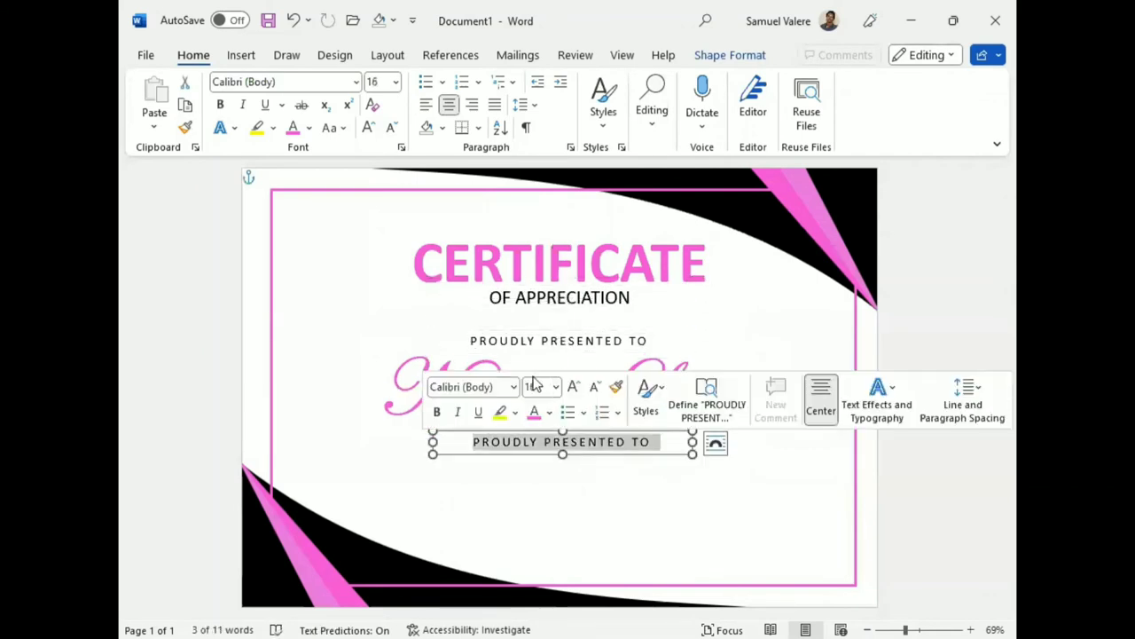
key(ctrl+d)
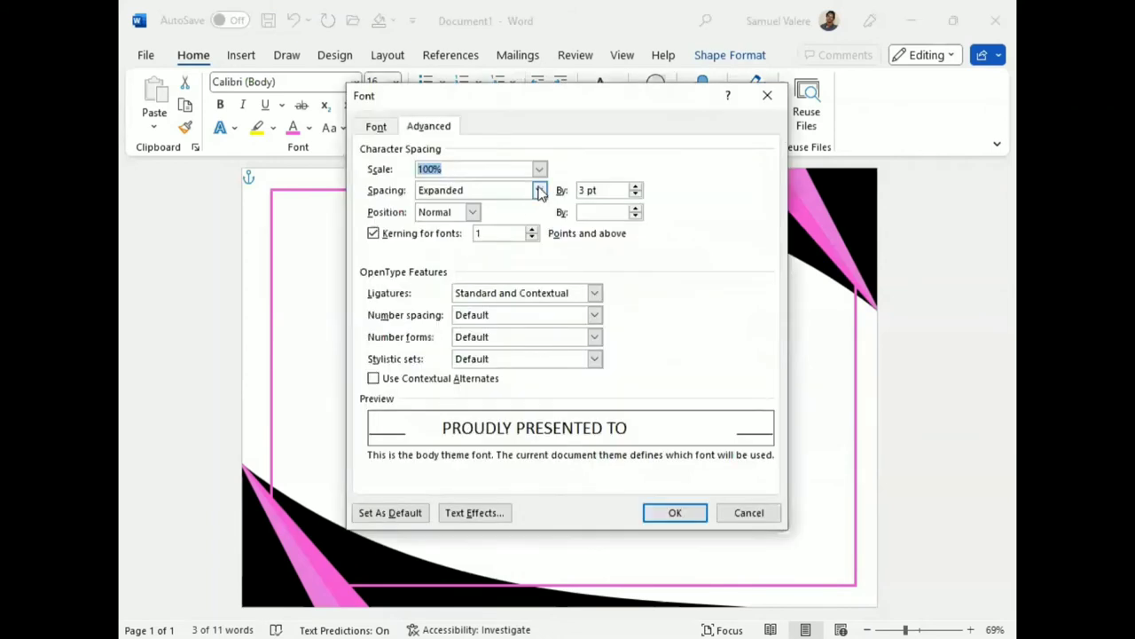
click(540, 194)
click(476, 203)
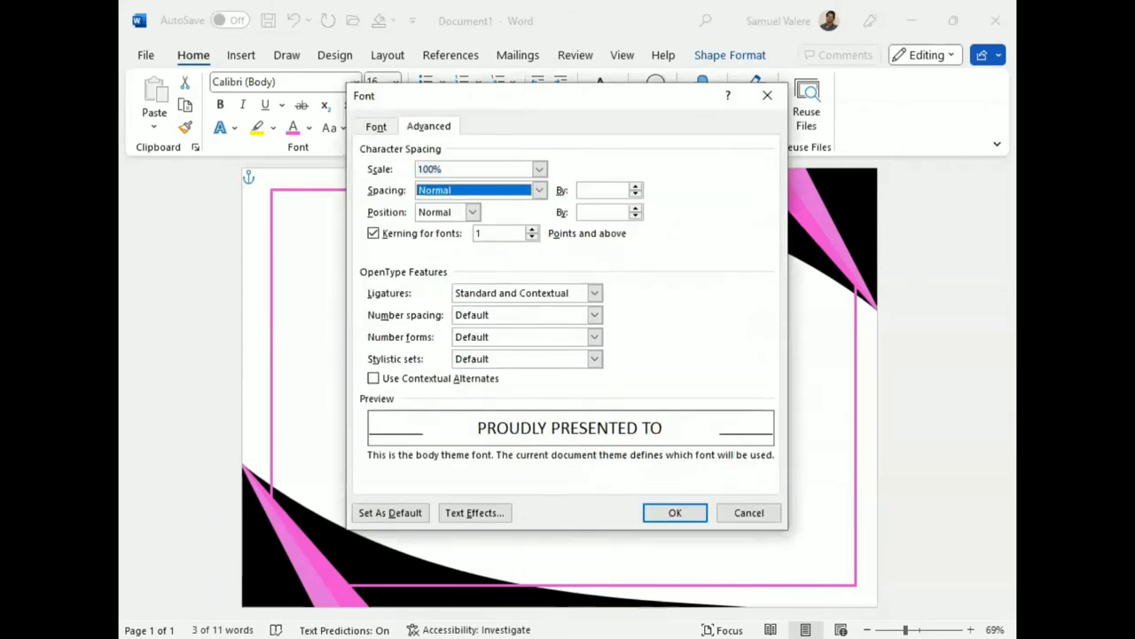
- Replace the copied text with 'Only an exemplary employee inspires his boss…' and widen the box under the name
click(675, 514)
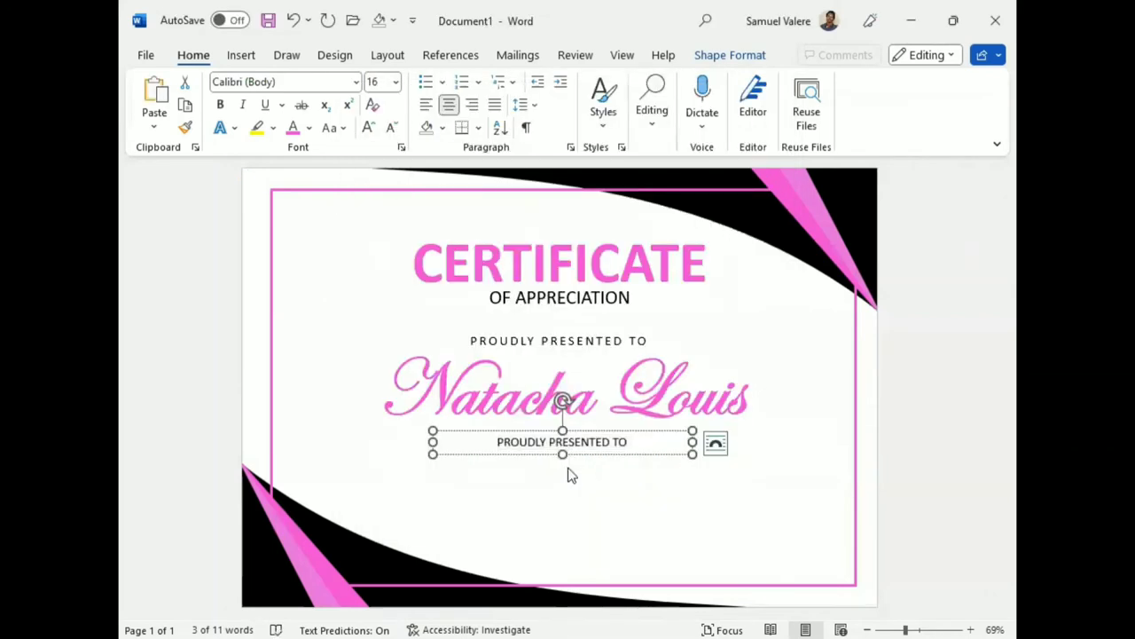
text(Only an exemplary employee inspires his boss)
drag(562, 454, 570, 497)
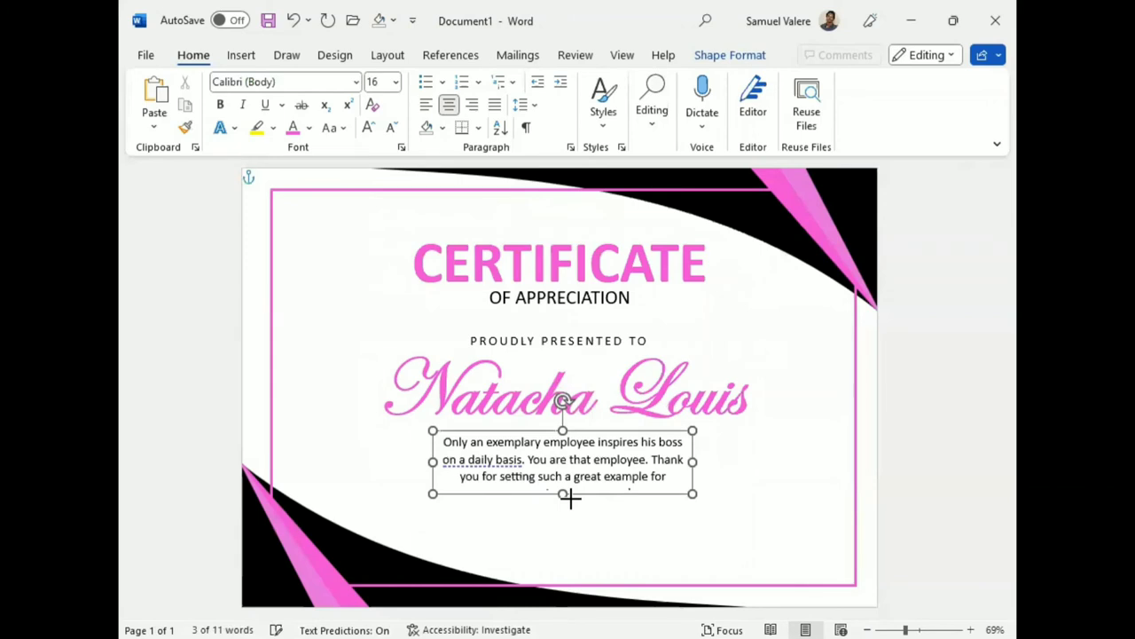
drag(692, 462, 768, 467)
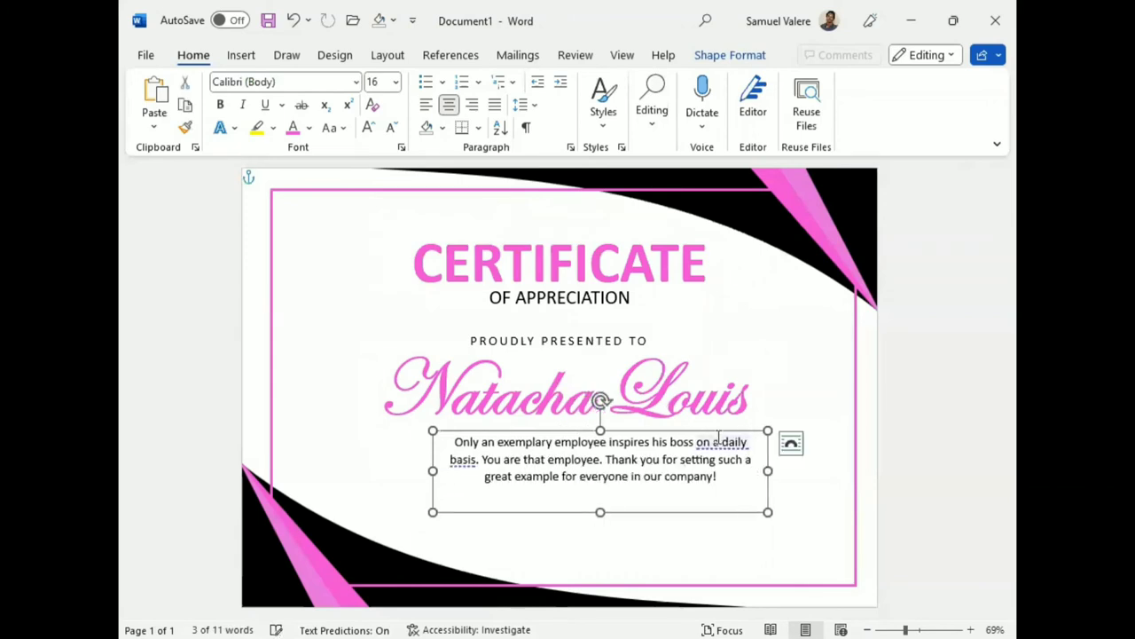
click(719, 441)
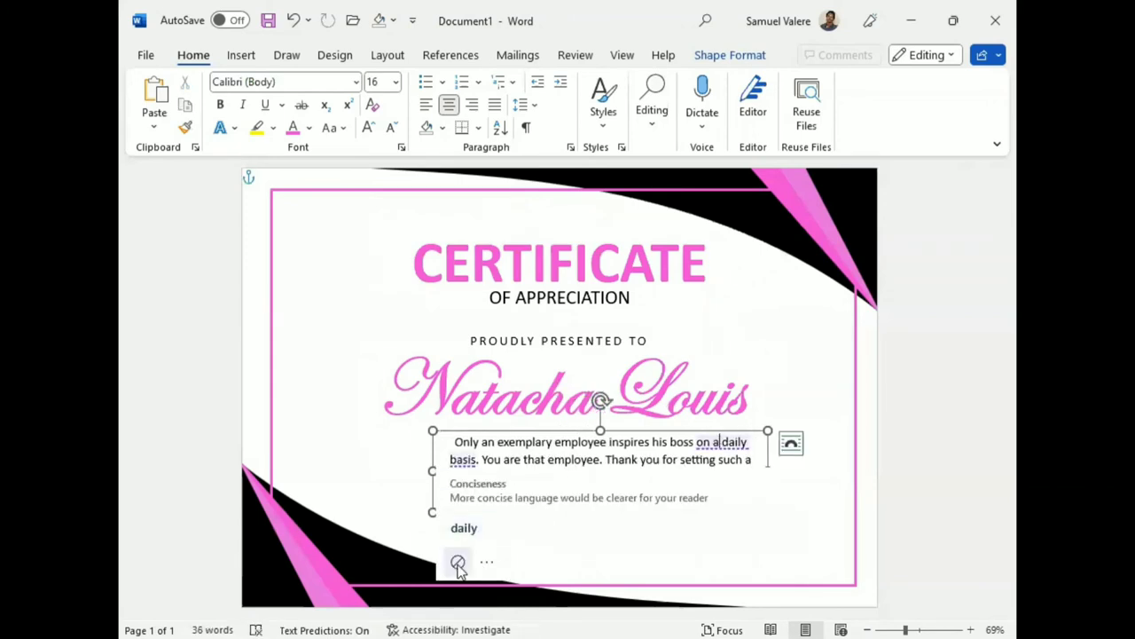
click(435, 508)
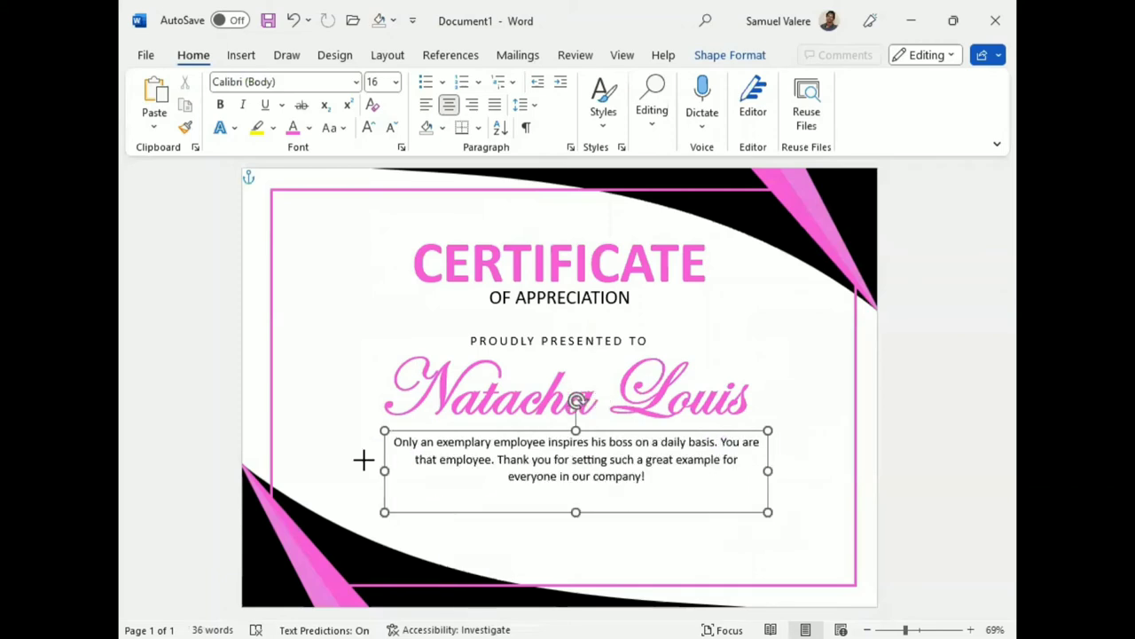
drag(384, 470, 363, 470)
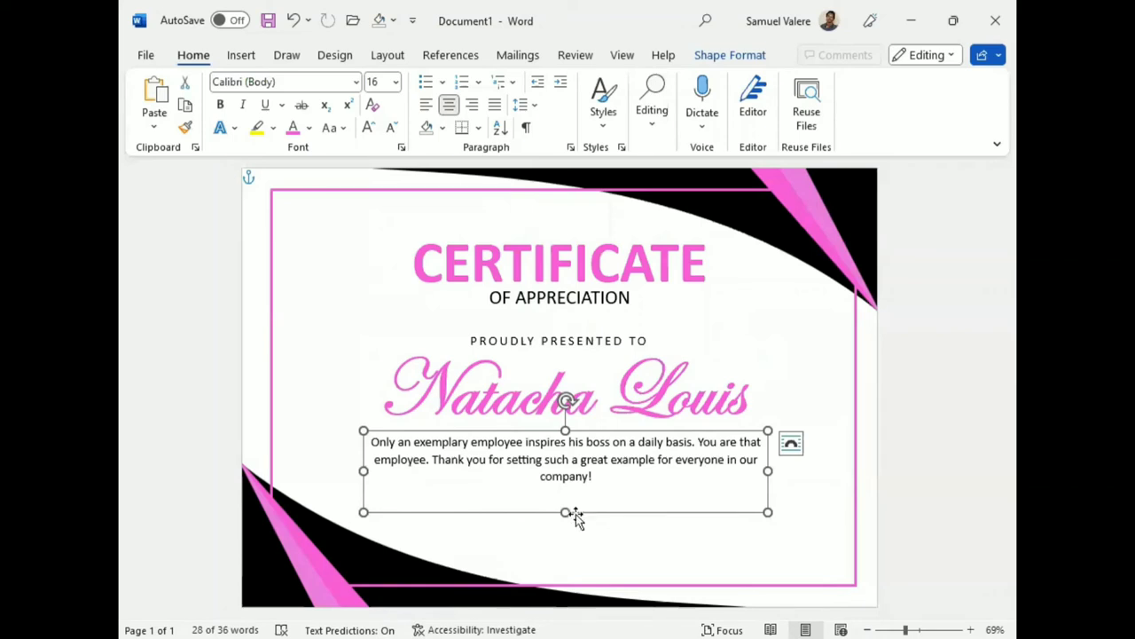
drag(577, 517, 567, 490)
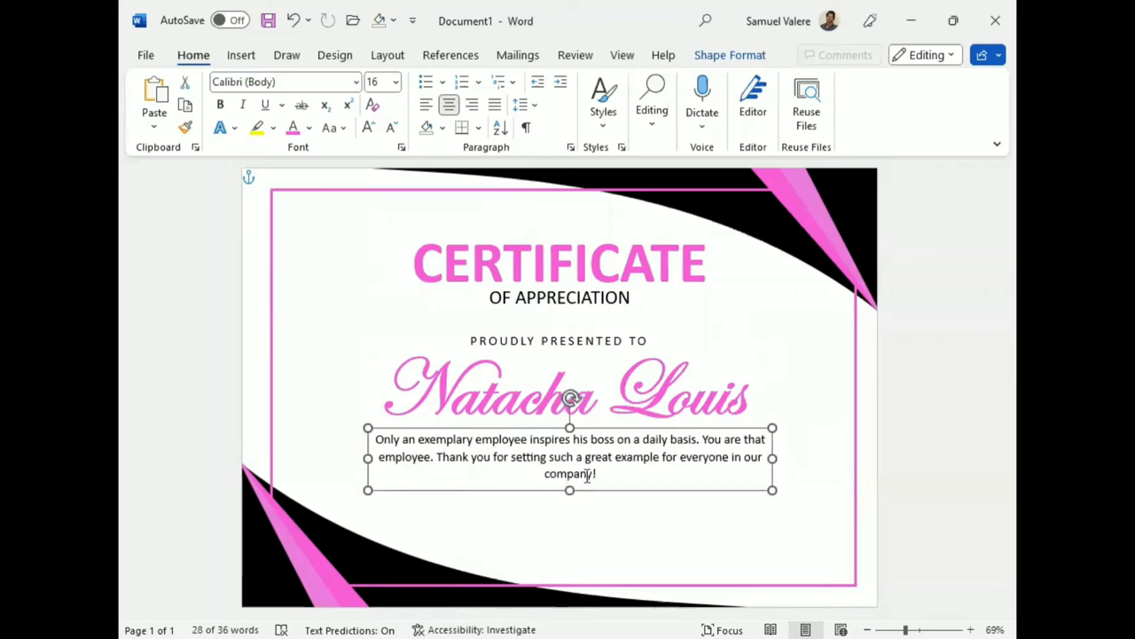
- Add a text box at the bottom left reading 'SIGNATURE', centred and in uppercase
click(241, 57)
click(316, 83)
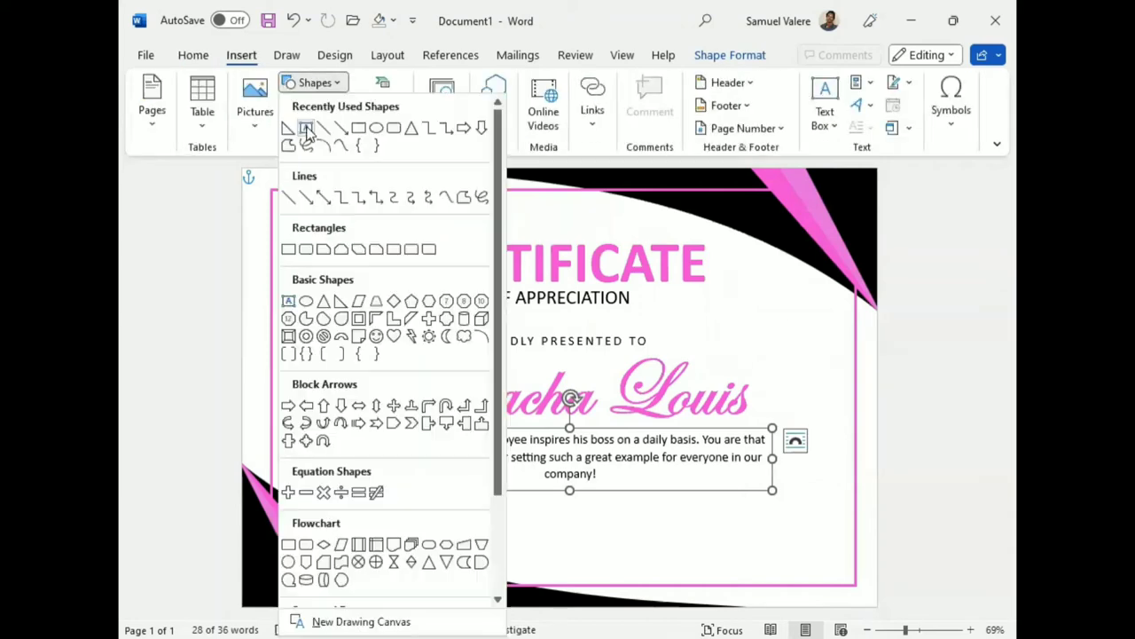
drag(436, 526, 512, 543)
text(Signa)
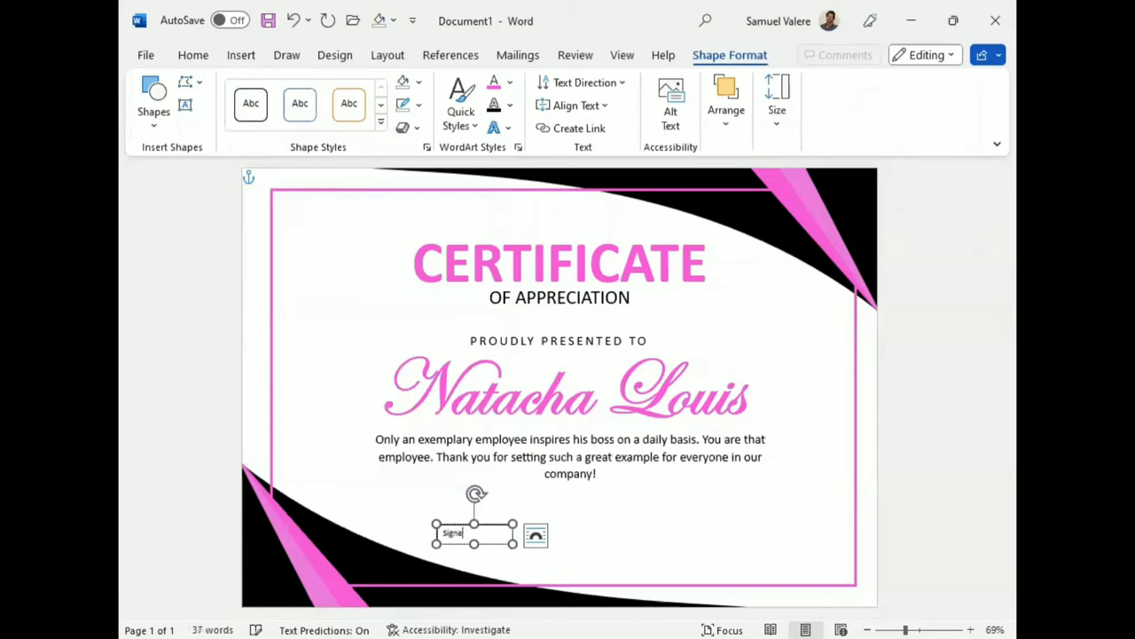
text(ture)
double_click(454, 532)
click(195, 57)
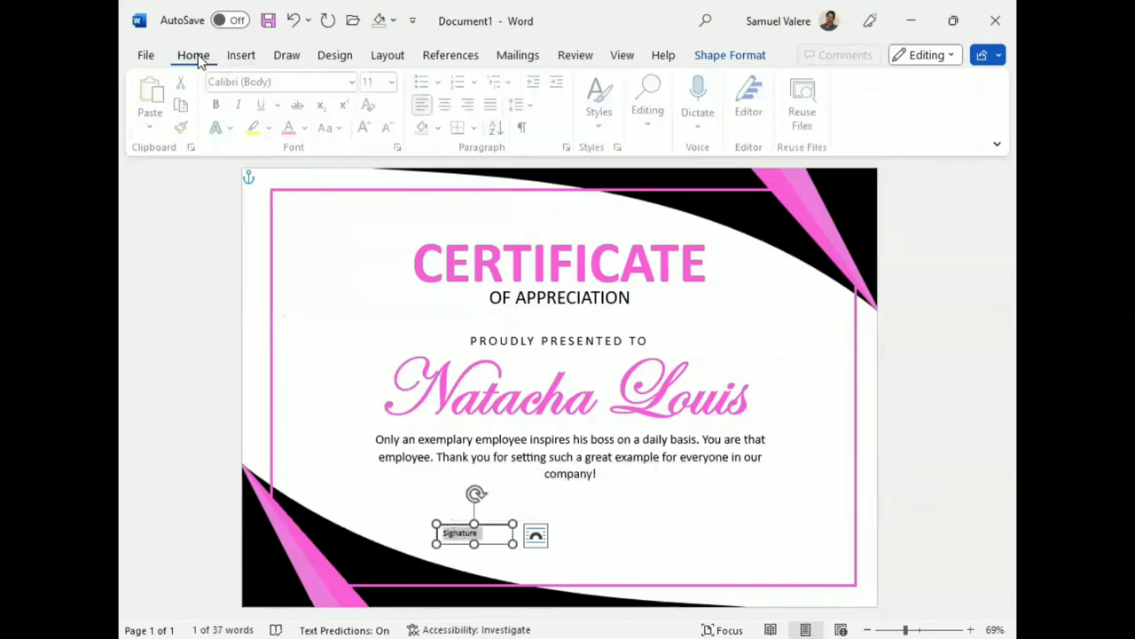
click(449, 104)
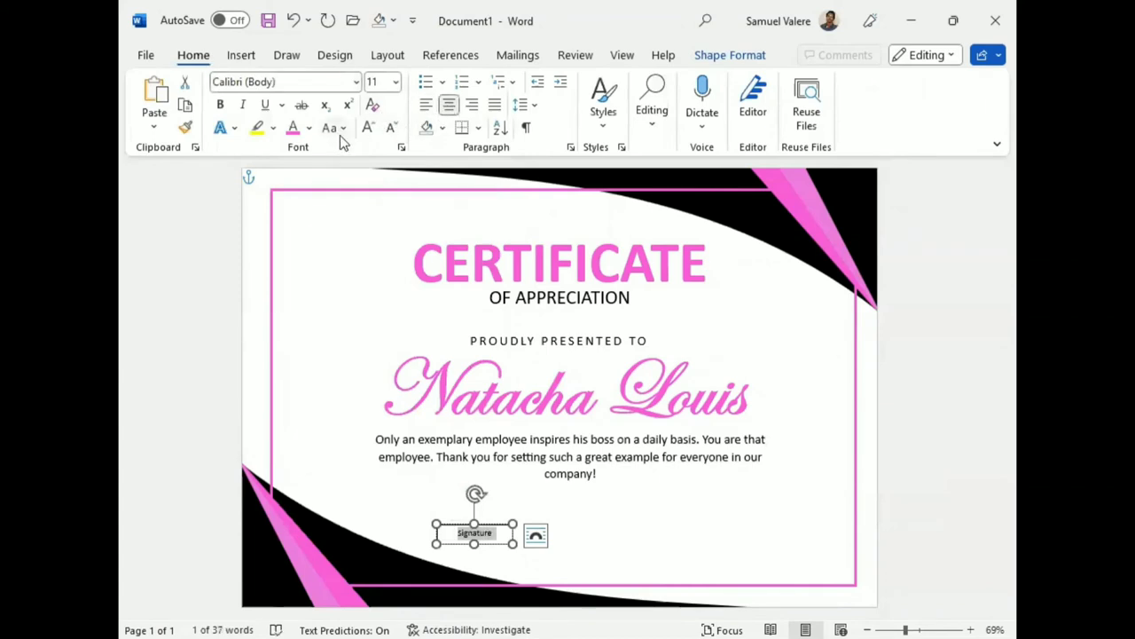
click(347, 131)
click(364, 197)
- Give the SIGNATURE text box No Fill and No Outline
click(729, 55)
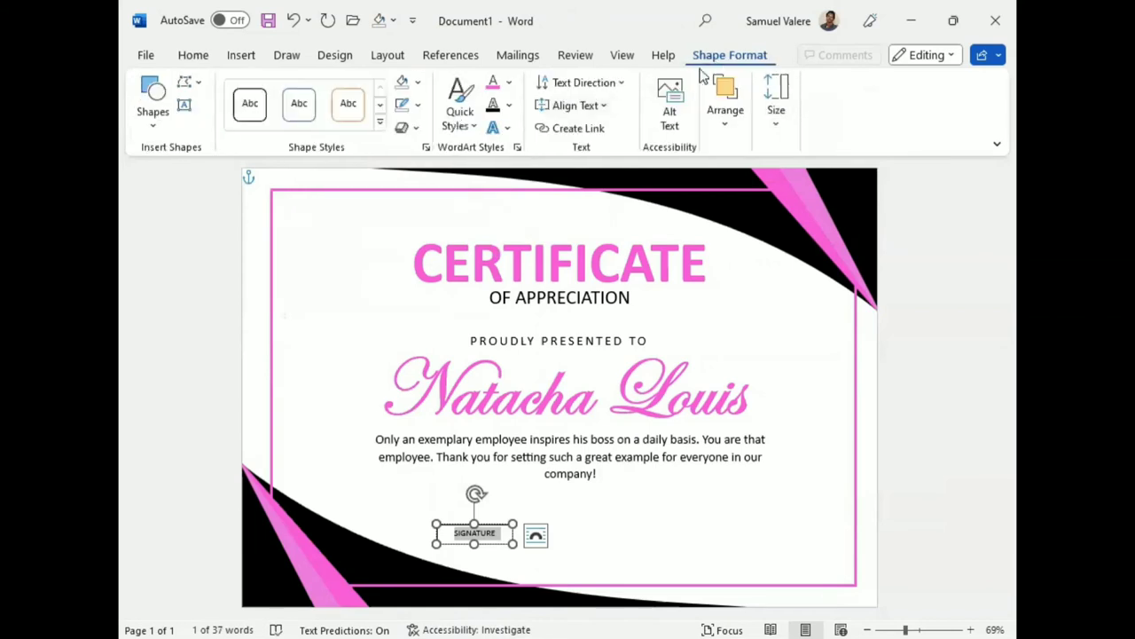
click(418, 82)
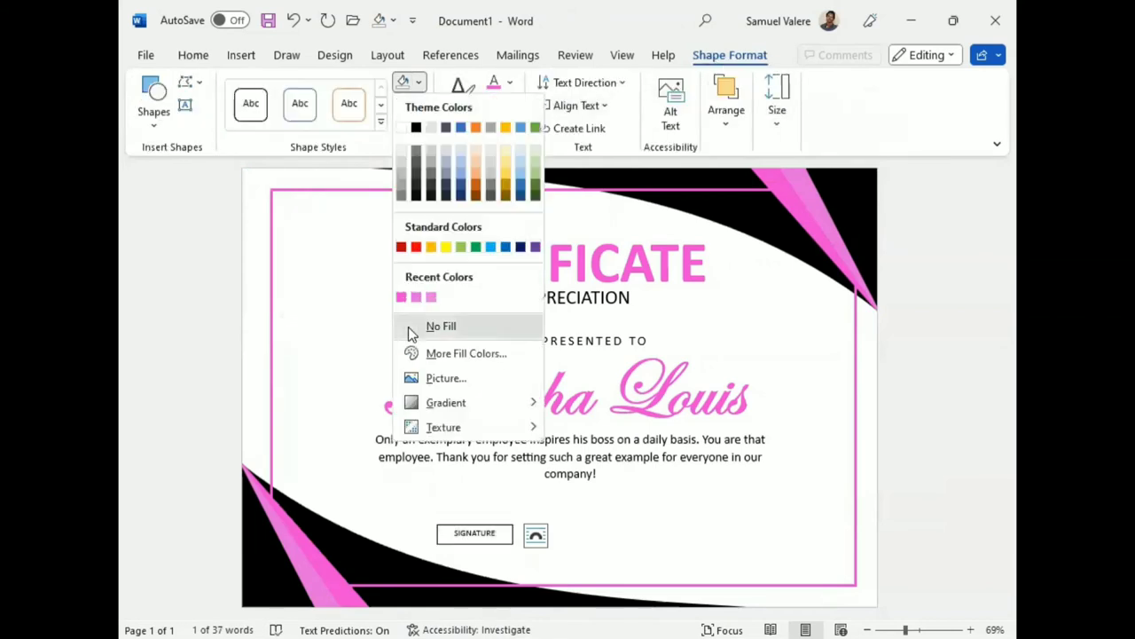
click(410, 328)
click(418, 105)
click(451, 348)
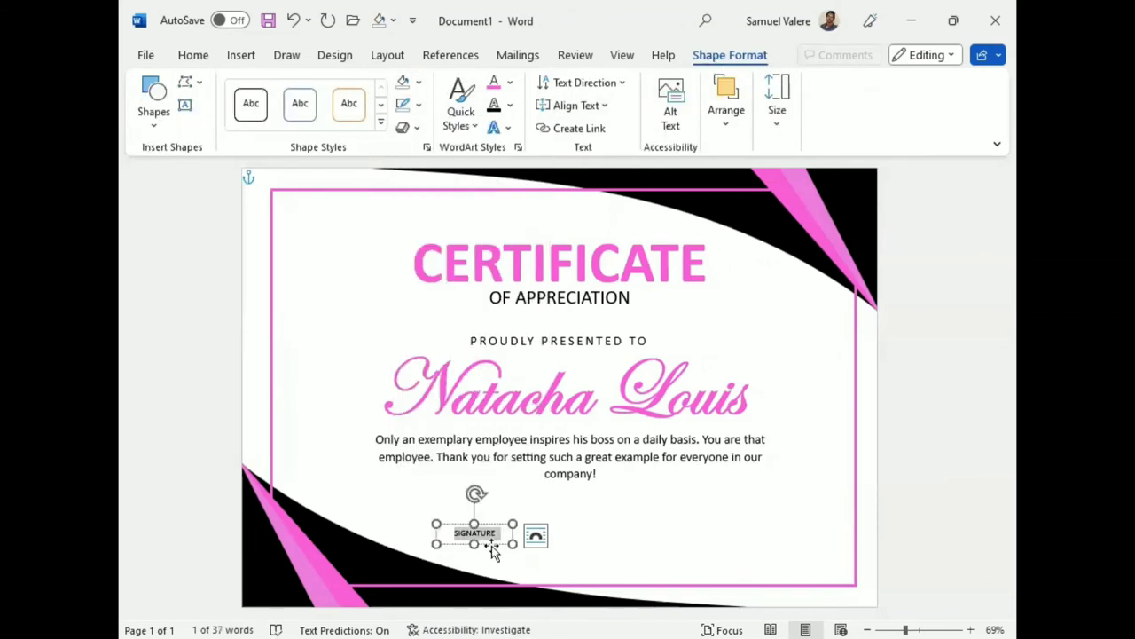
- Place a copy of the SIGNATURE label at the bottom right, level with the original
mouse_move(491, 546)
mouse_down()
mouse_move(479, 557)
mouse_move(495, 514)
mouse_up()
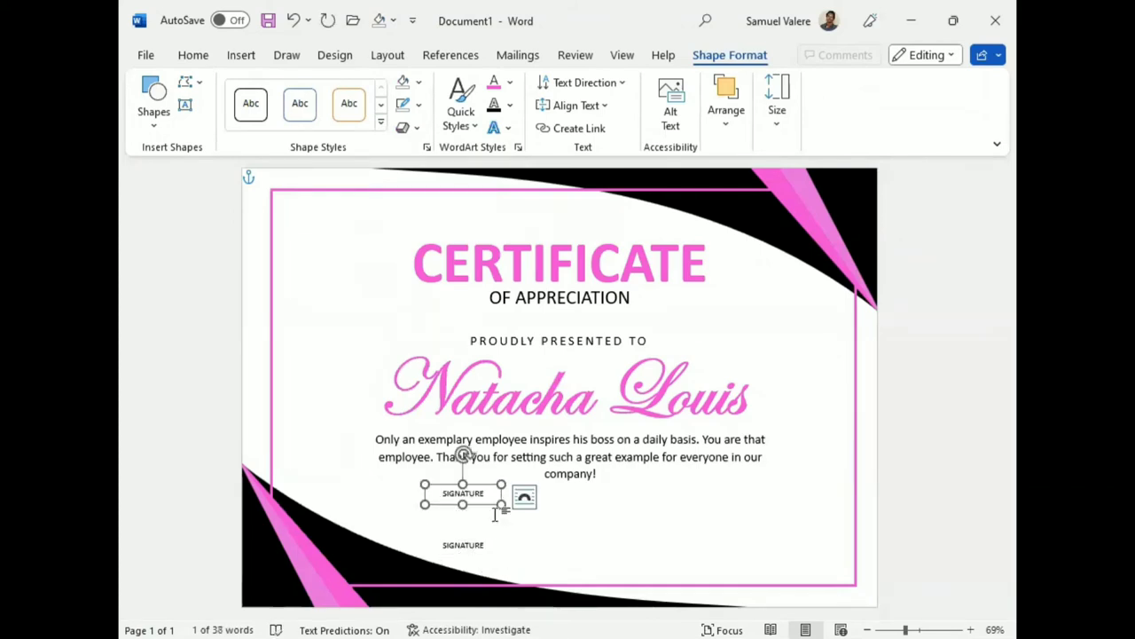
key(Down)
key(Down)
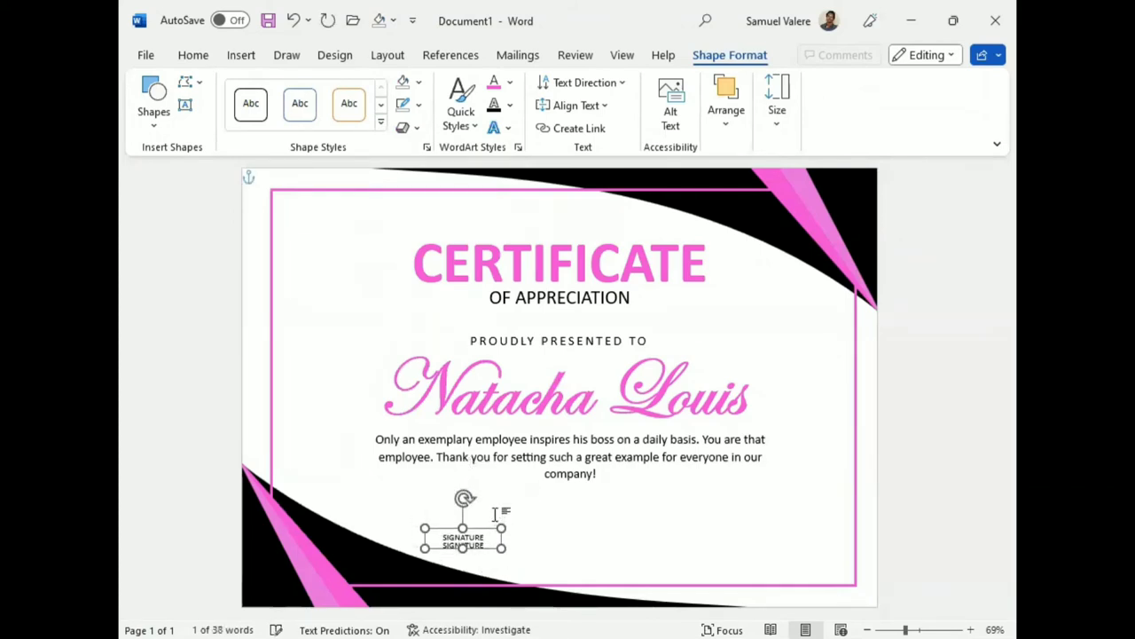
key(Down)
key(Down)
key(Down)
key(Down)
key(Down)
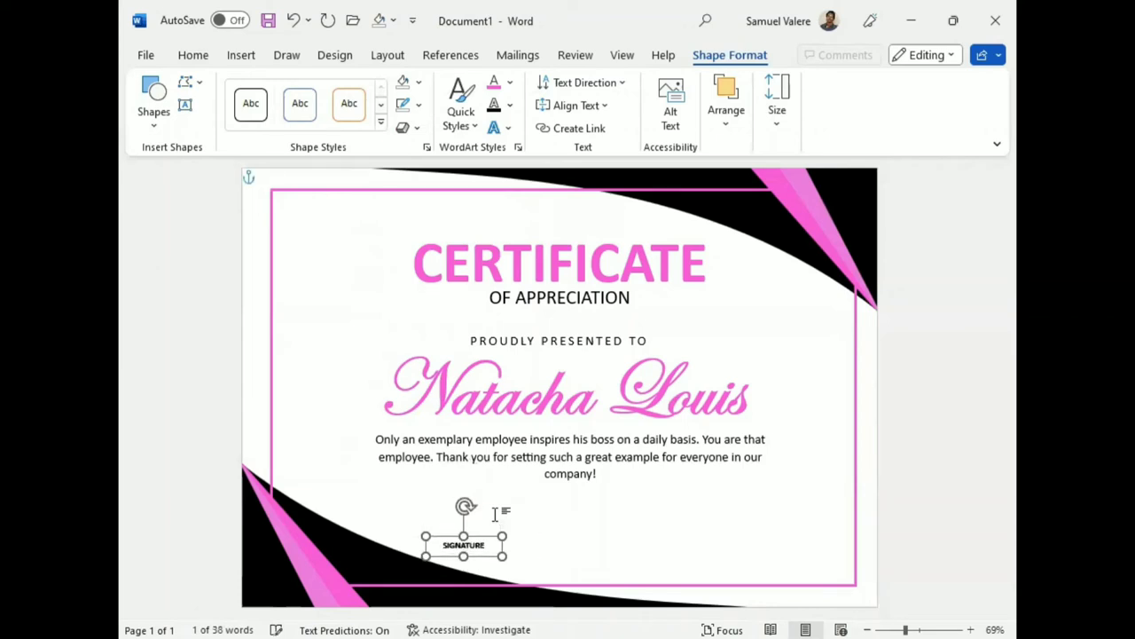
key(Right)
key(Right)
key(Right)
key(Right)
key(Right)
key(Right)
key(Right)
key(Right)
key(Right)
key(Right)
key(Right)
key(Right)
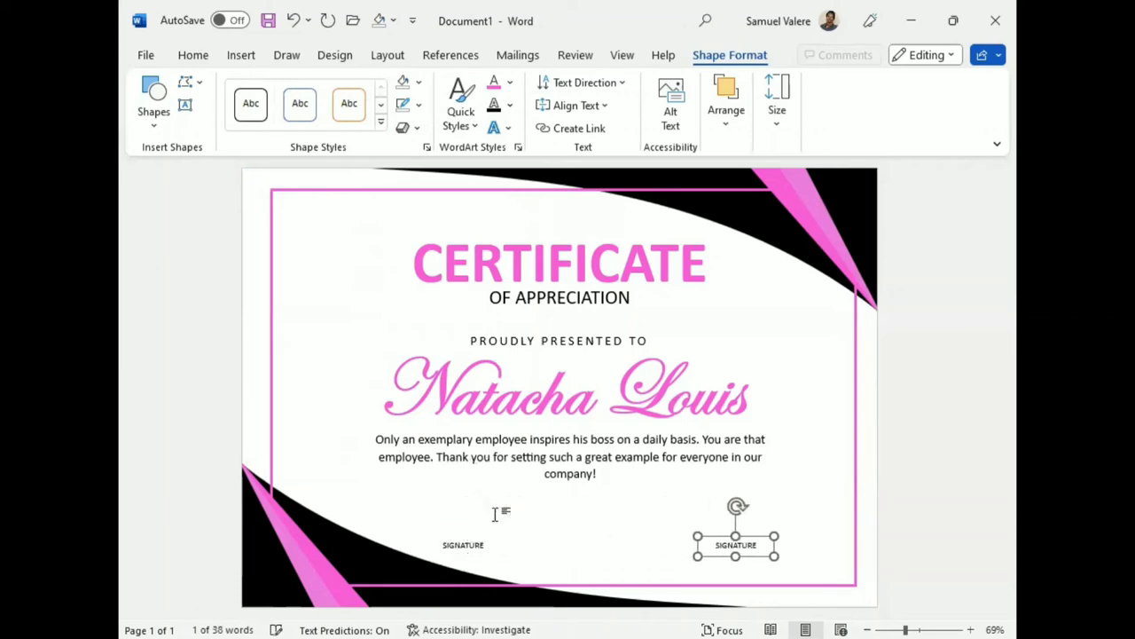
key(Right)
key(Right)
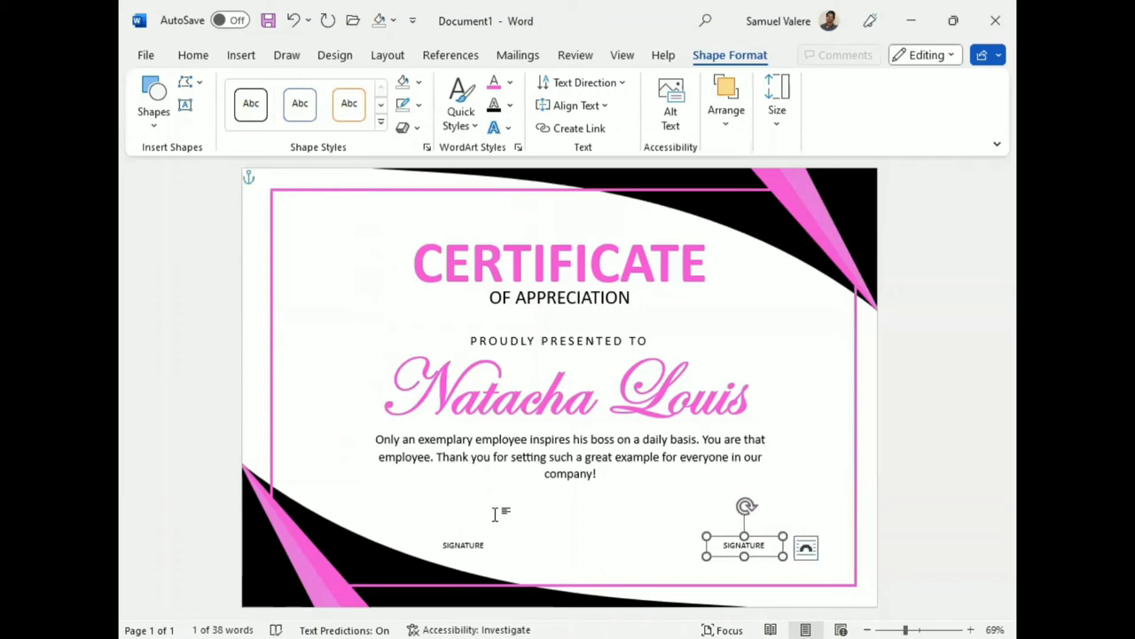
key(Left)
key(Left)
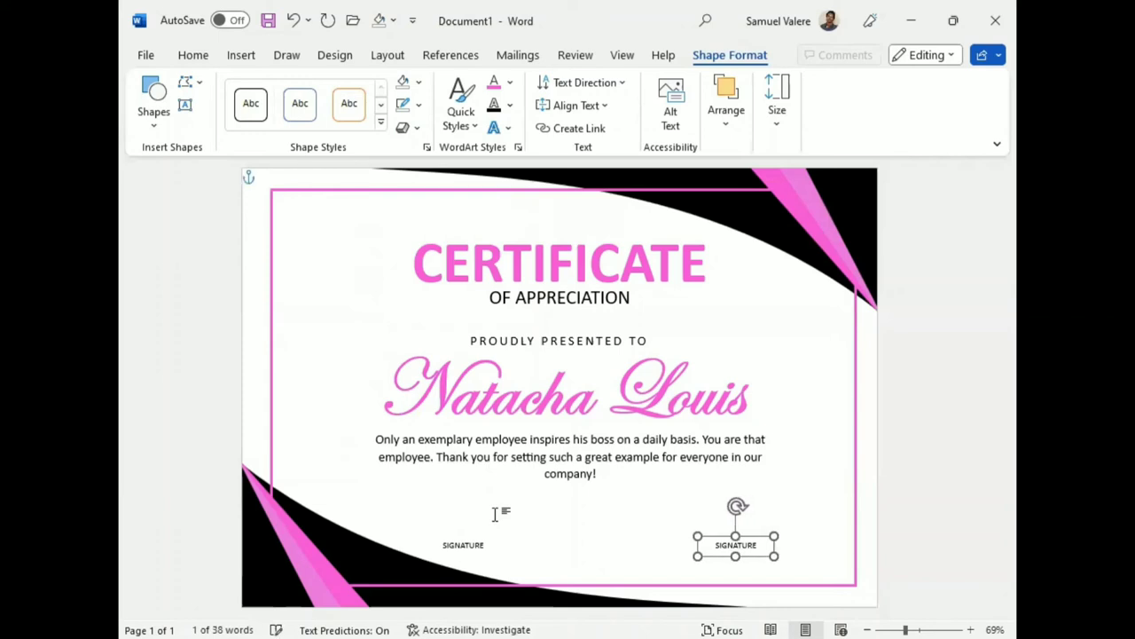
key(Left)
key(Left)
key(ctrl+Left)
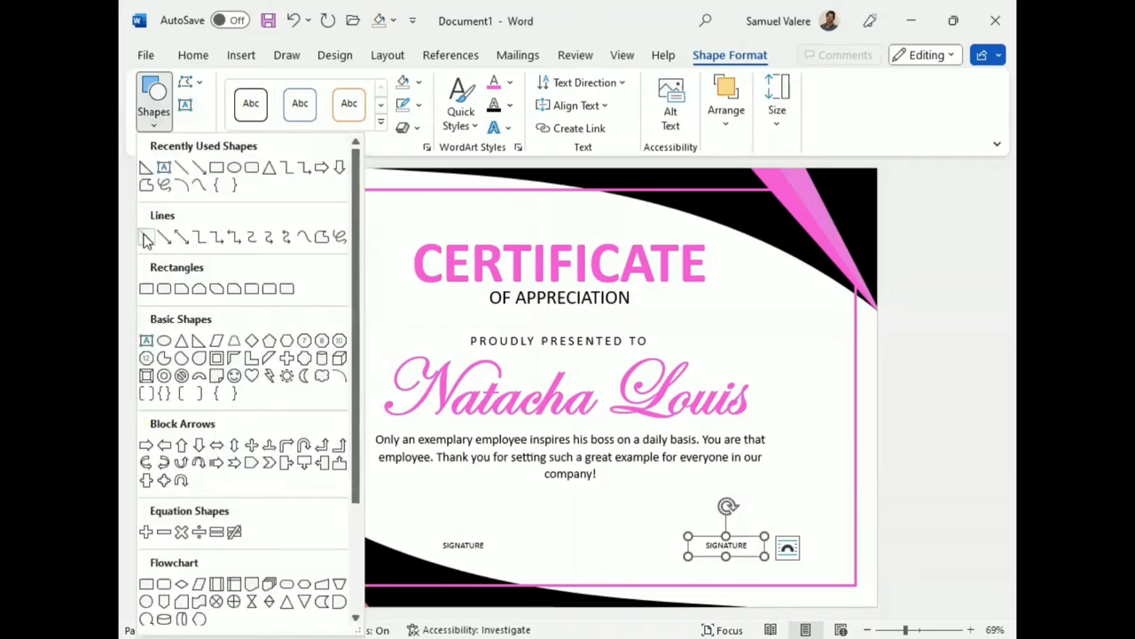
- Draw a black line above the left SIGNATURE label
click(143, 234)
drag(428, 530, 551, 525)
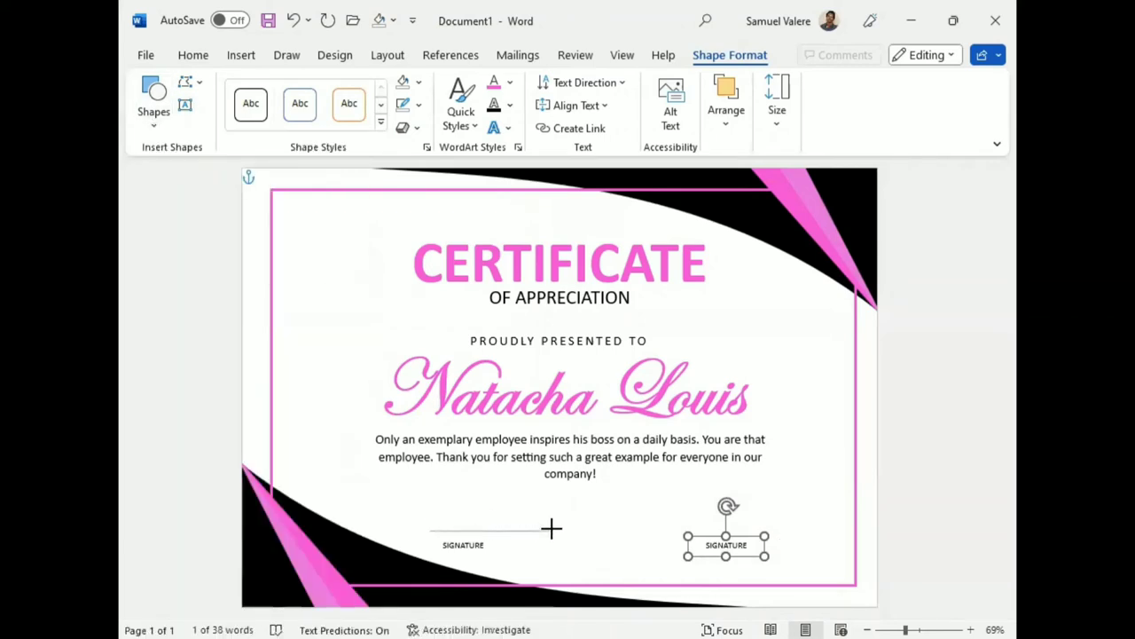
mouse_move(551, 529)
mouse_down()
mouse_move(471, 539)
mouse_move(454, 471)
mouse_move(470, 538)
mouse_up()
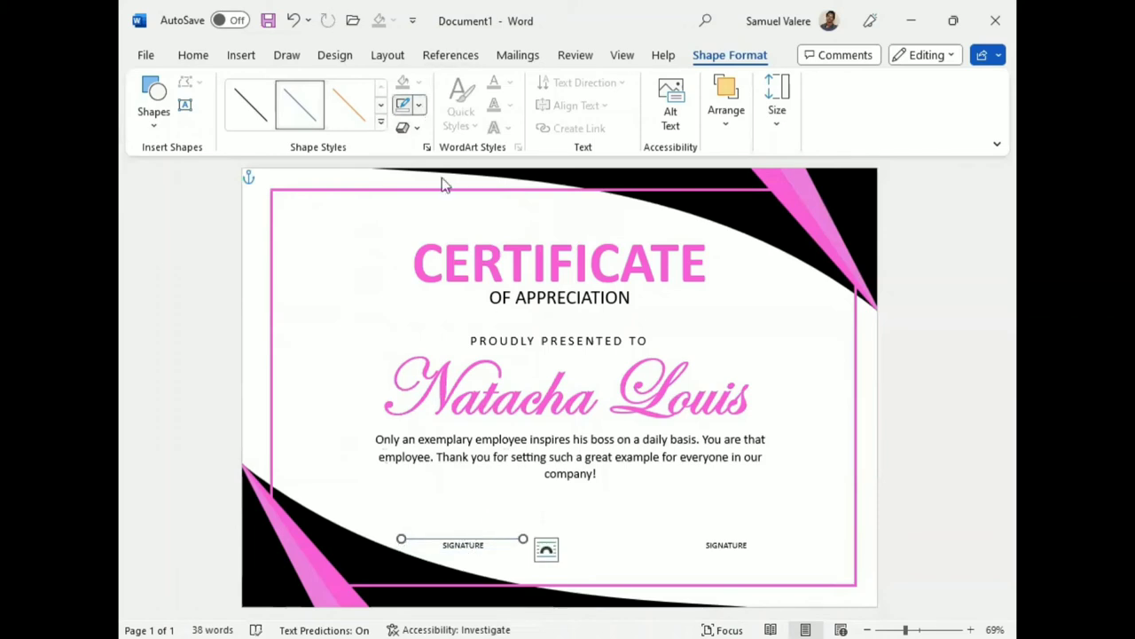
click(419, 105)
click(413, 151)
- Copy the signature line and position the copy above the right SIGNATURE label
drag(523, 539, 523, 488)
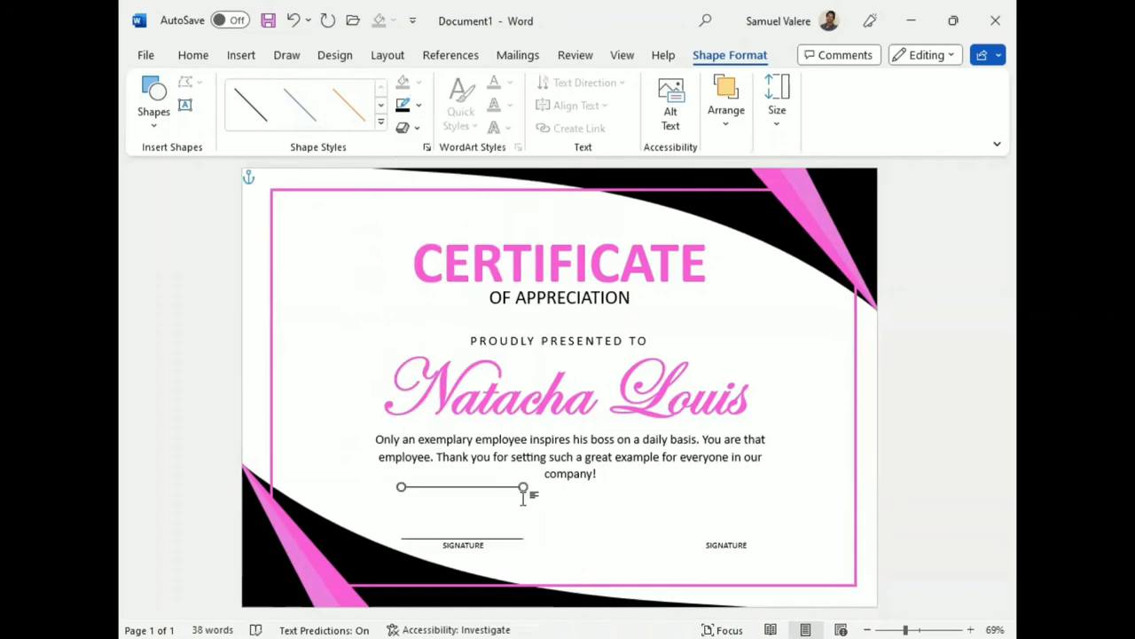
key(ctrl+z)
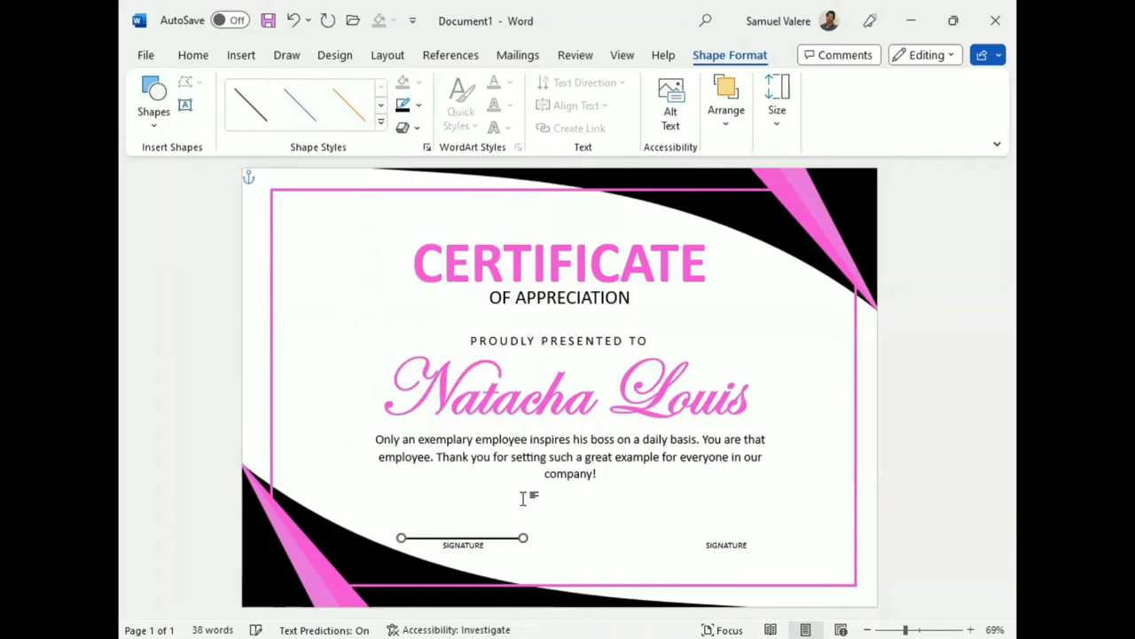
key(ctrl+c)
key(ctrl+v)
key(Right)
key(Right)
key(Right)
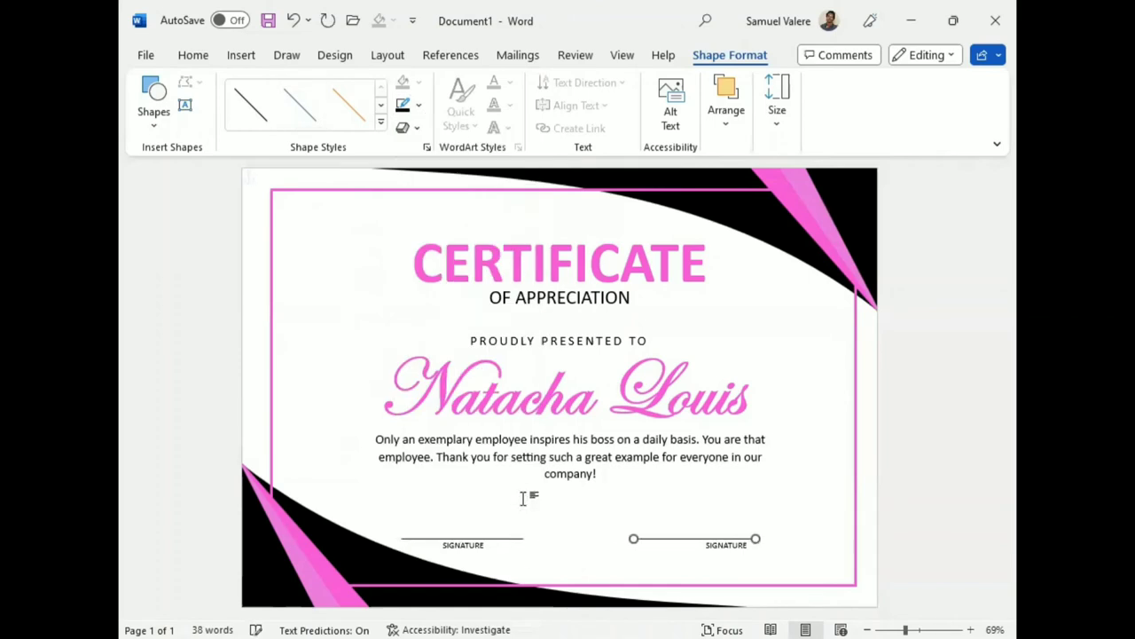
key(Right)
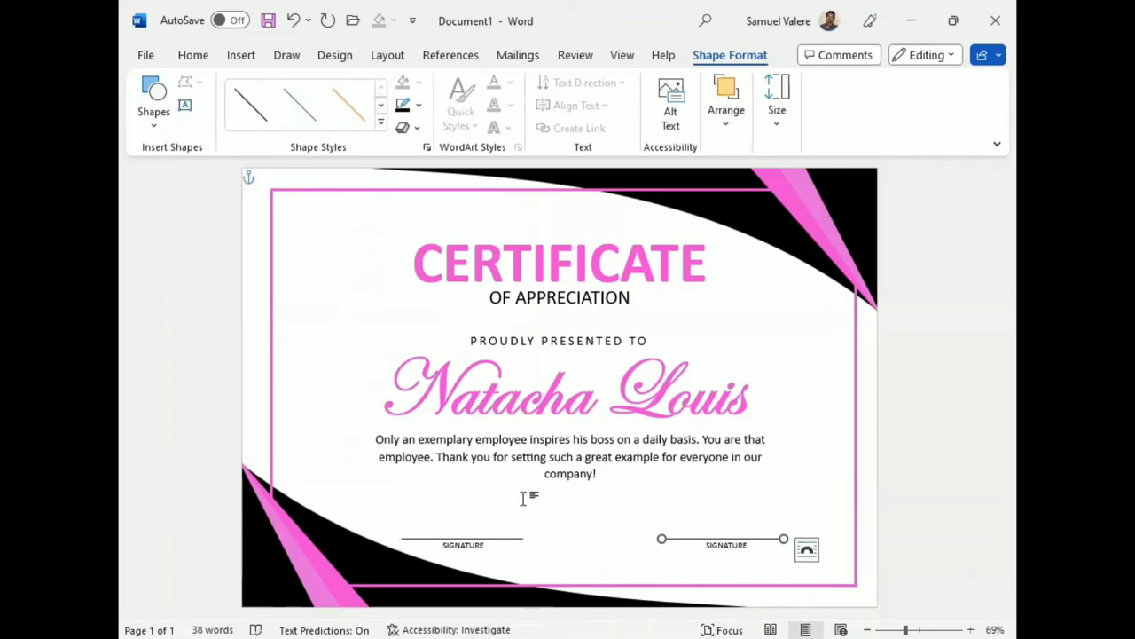
- Draw an oval circle shape at the certificate's top-left corner
click(151, 111)
scroll(144, 456, down, 3)
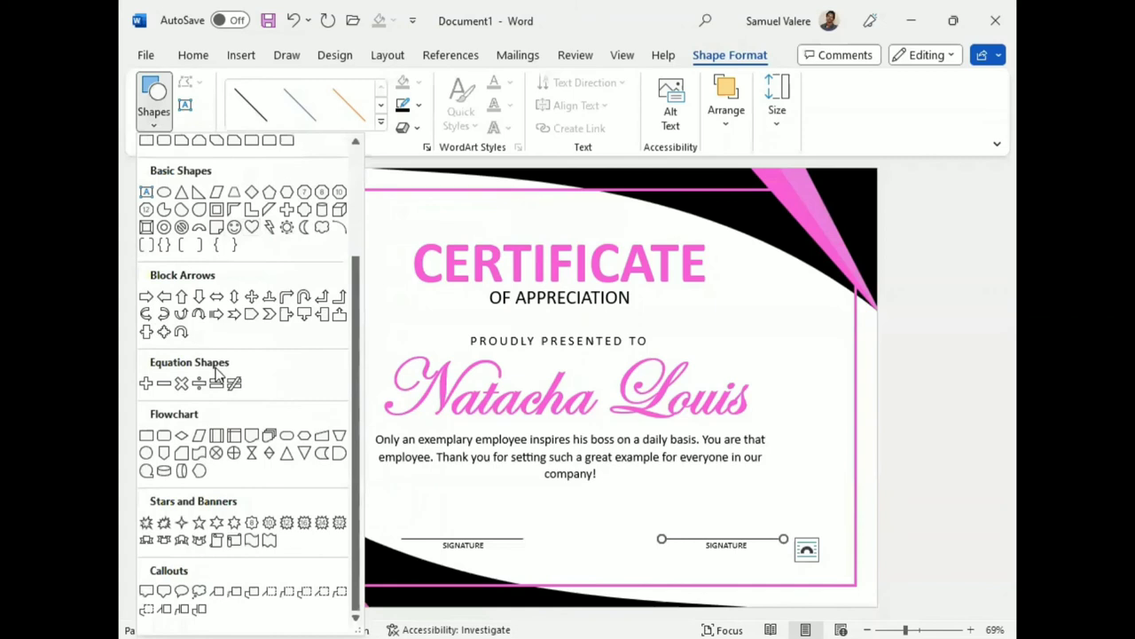
click(144, 457)
drag(293, 211, 390, 314)
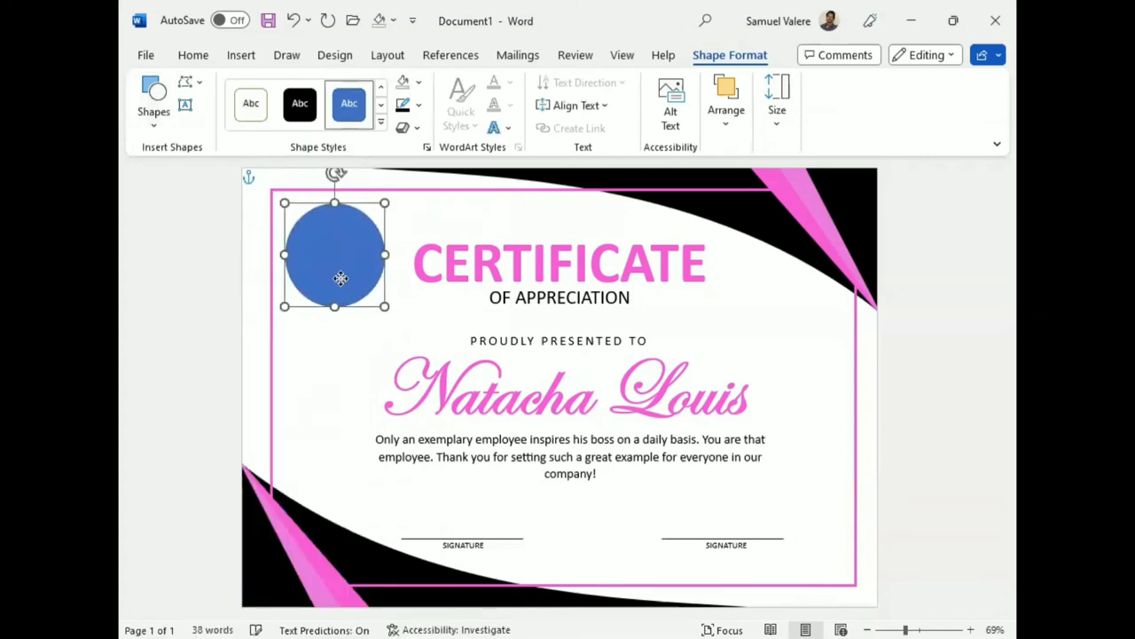
mouse_move(343, 280)
mouse_down()
mouse_move(339, 292)
mouse_move(383, 325)
mouse_up()
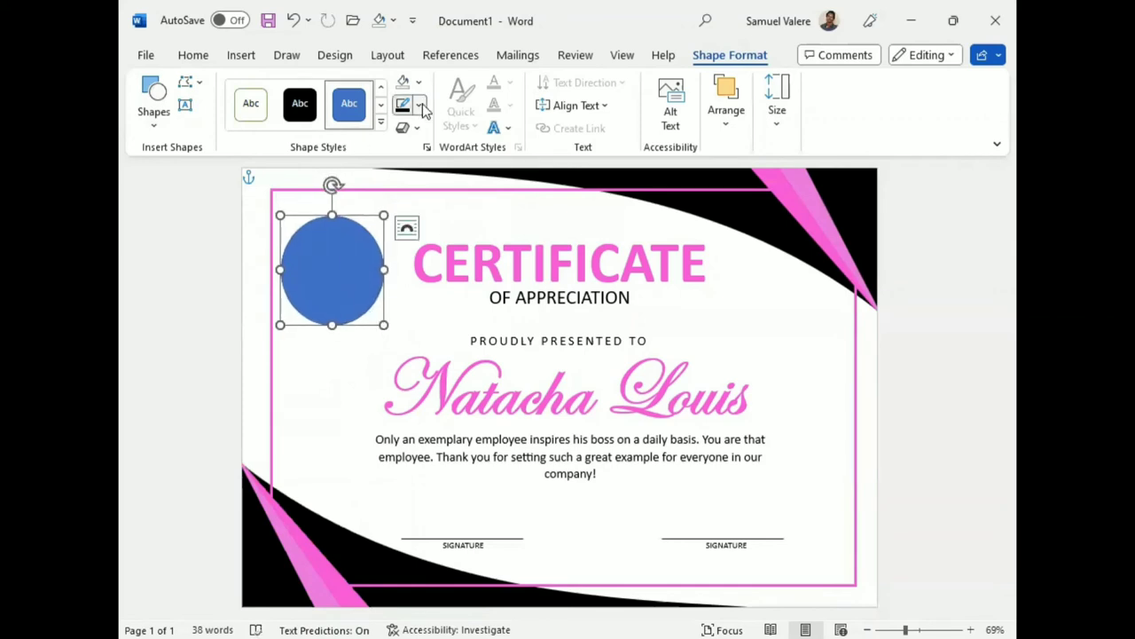
- Make the circle pink with no outline, then add a black-filled disc inside it
click(415, 351)
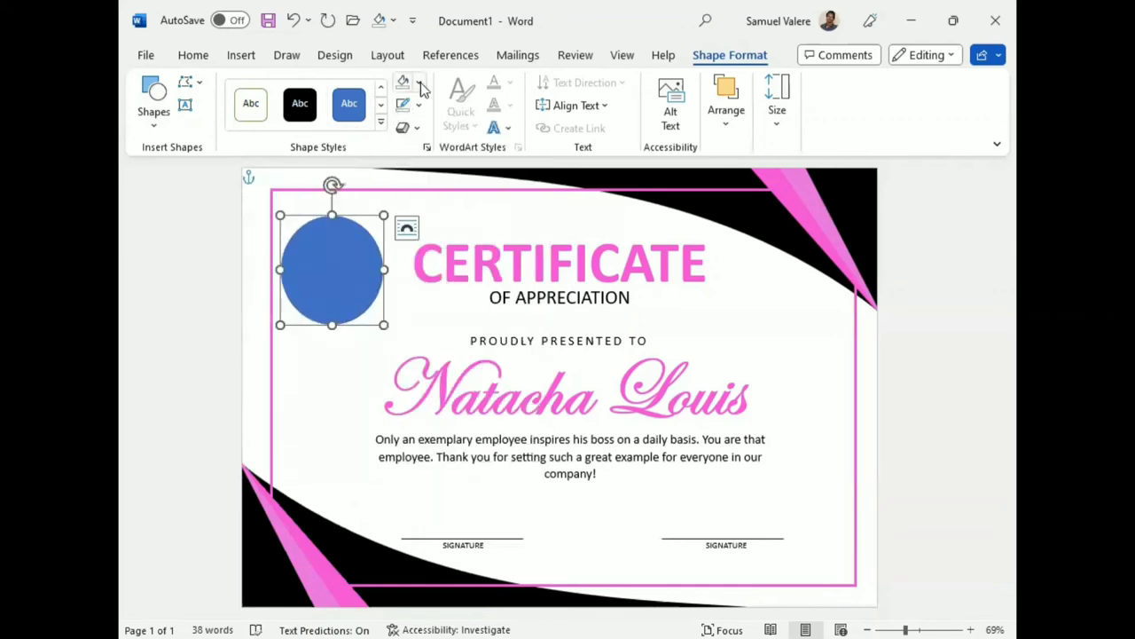
click(400, 299)
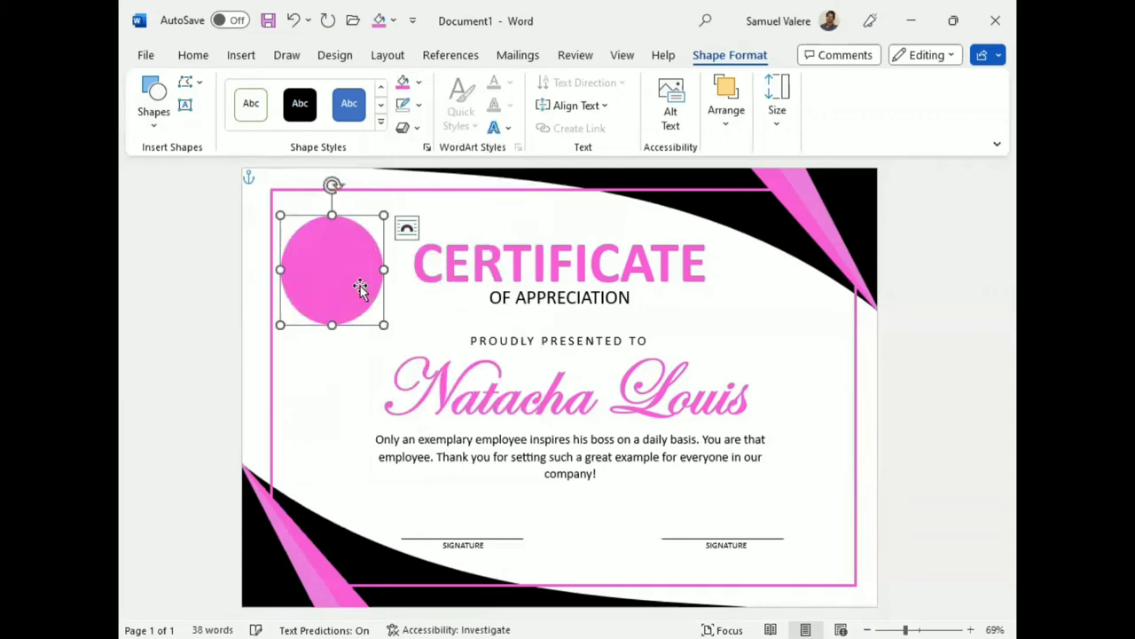
mouse_move(359, 285)
mouse_down()
mouse_move(387, 207)
mouse_move(381, 215)
mouse_up()
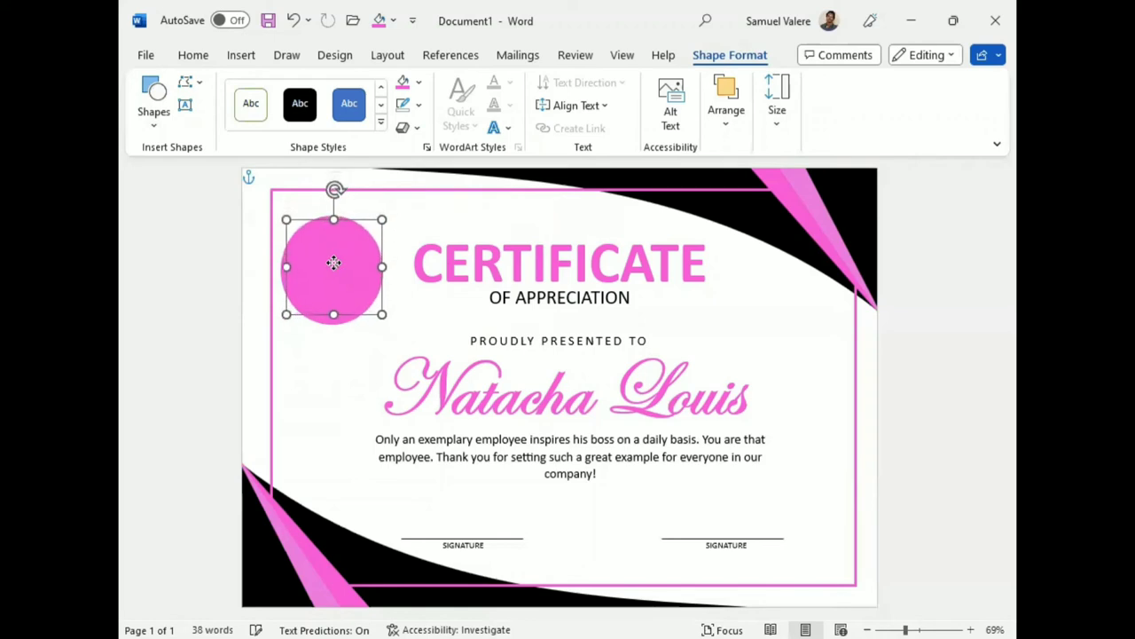
drag(337, 261, 331, 262)
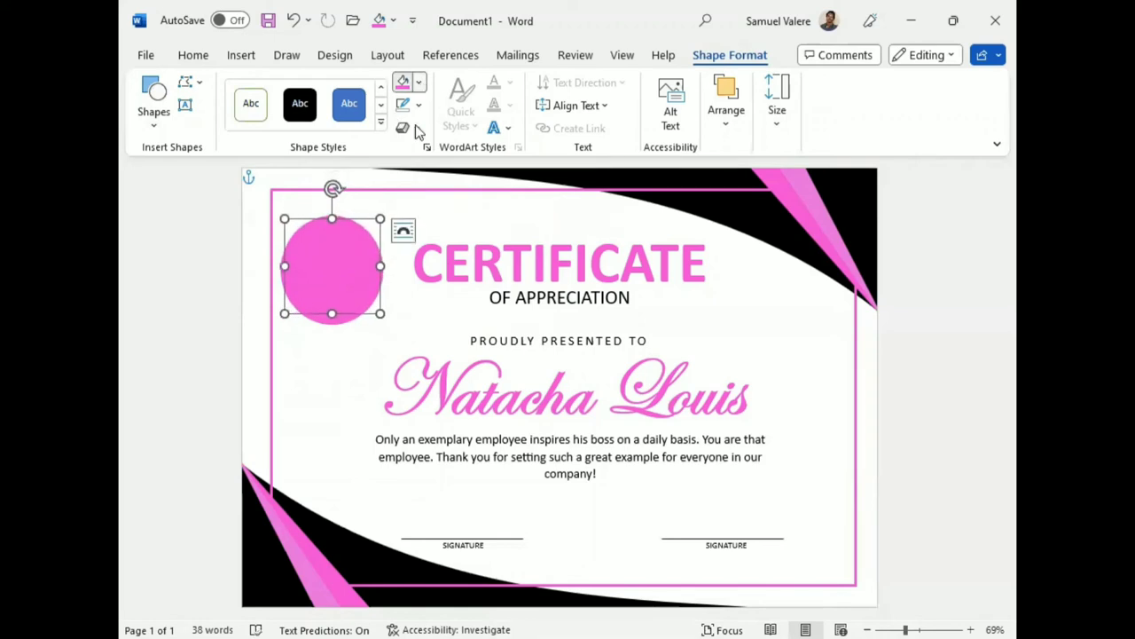
click(418, 81)
click(419, 122)
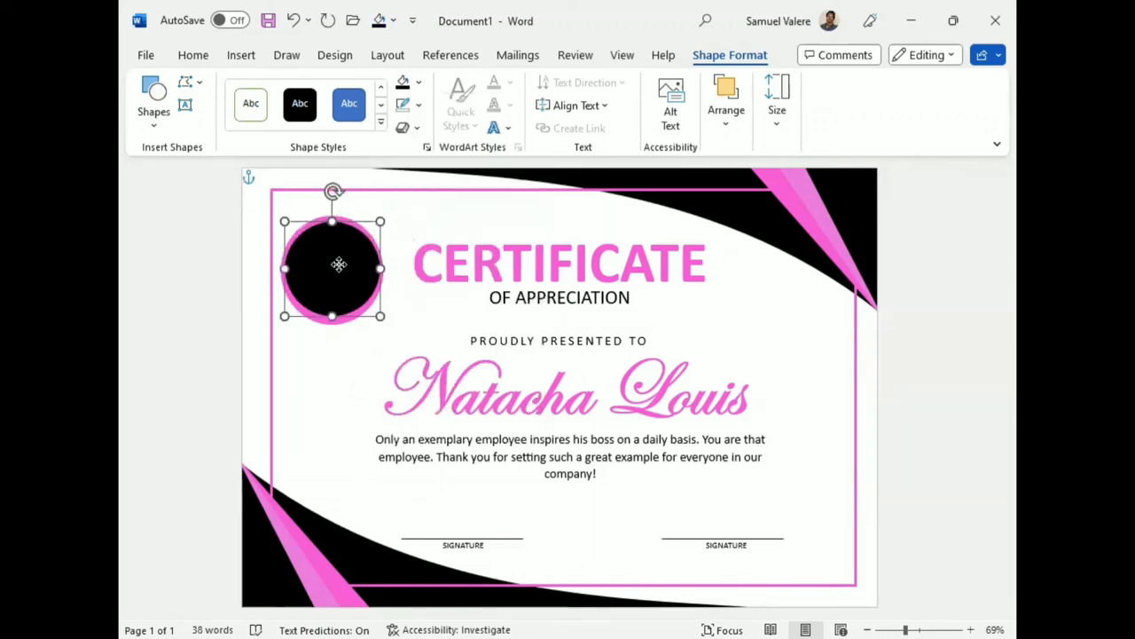
drag(332, 316, 337, 284)
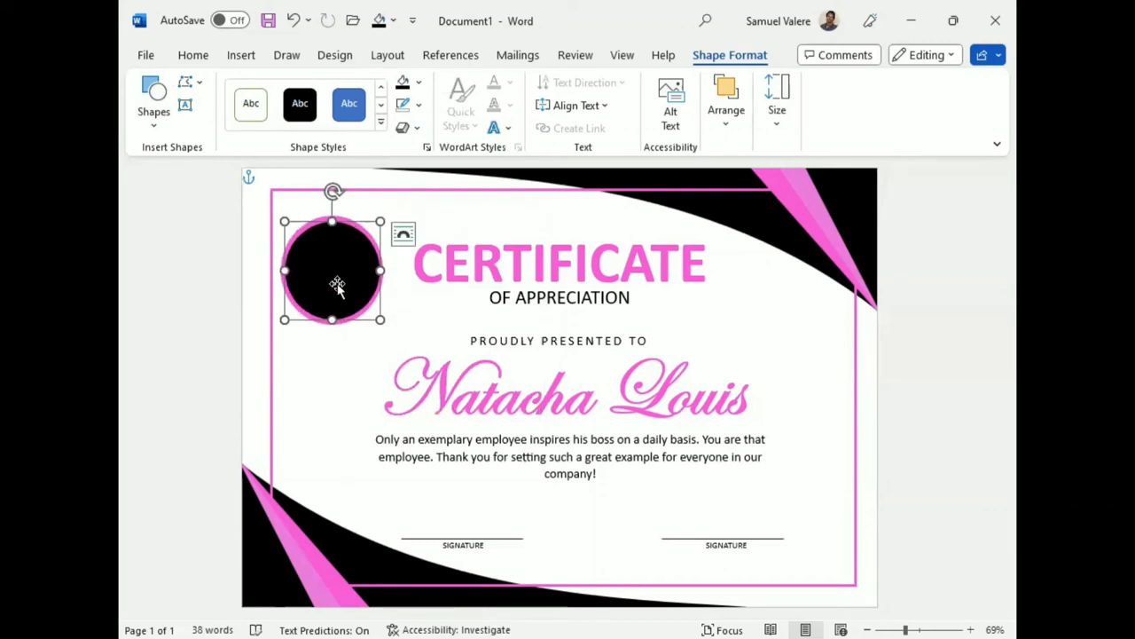
- Add a text box reading 2030 inside the circle, with pink text, no fill and no outline
click(186, 107)
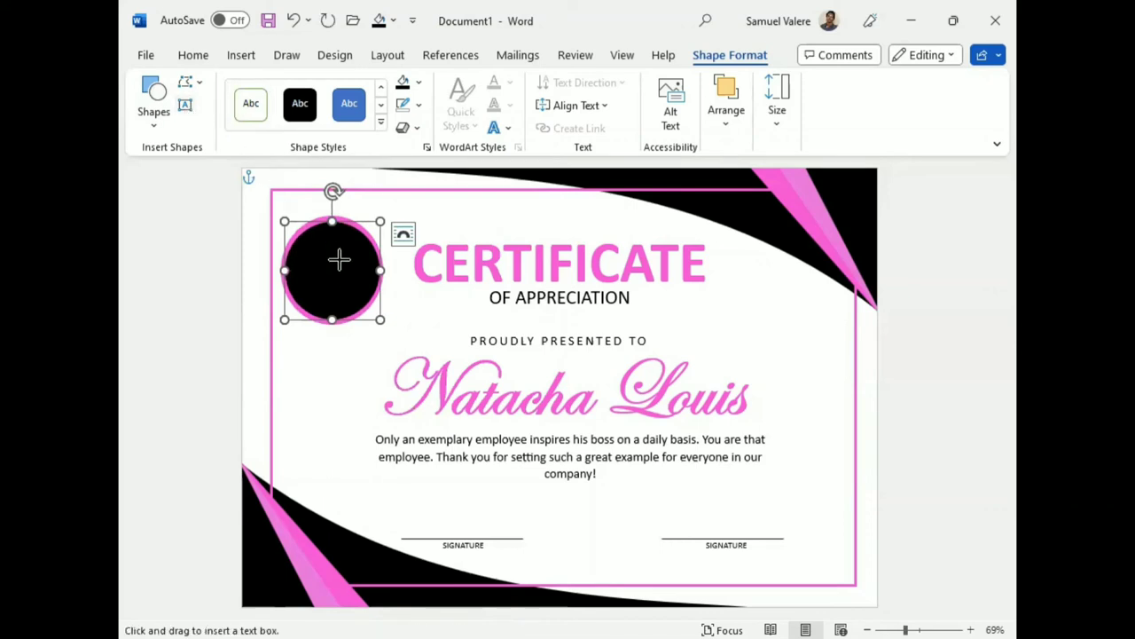
drag(298, 252, 358, 266)
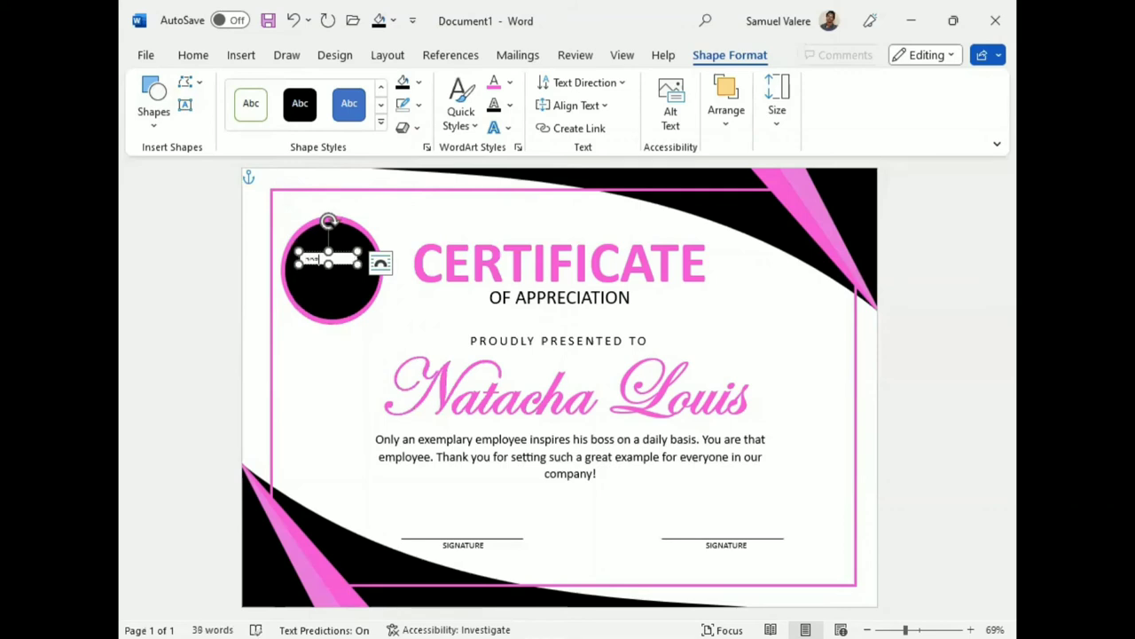
key(ctrl+shift+period)
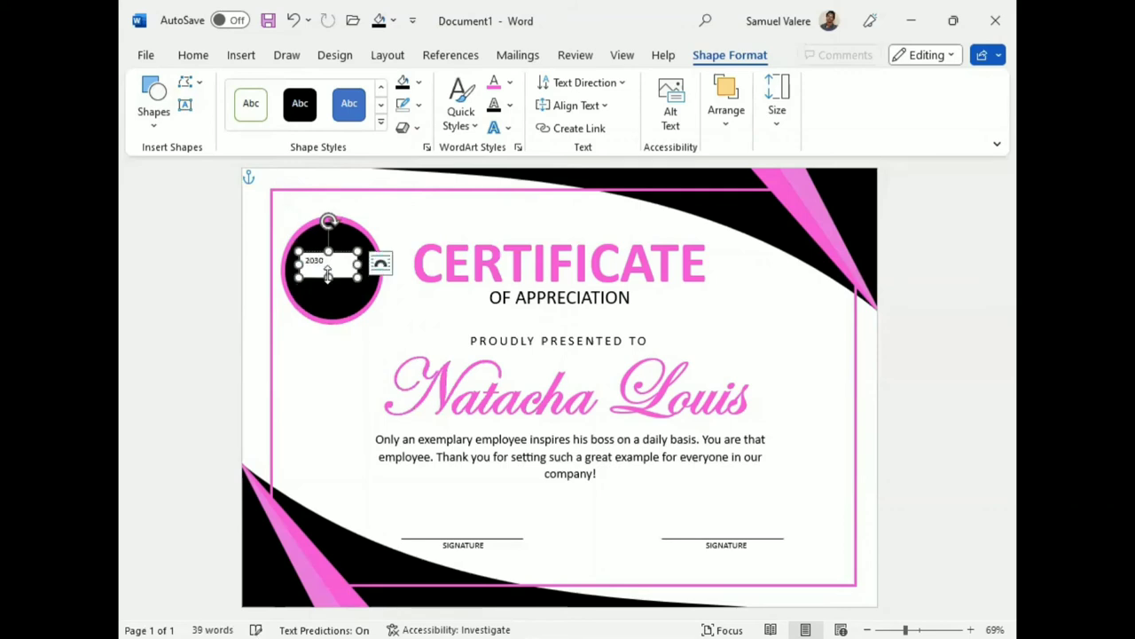
double_click(328, 261)
drag(328, 260, 302, 260)
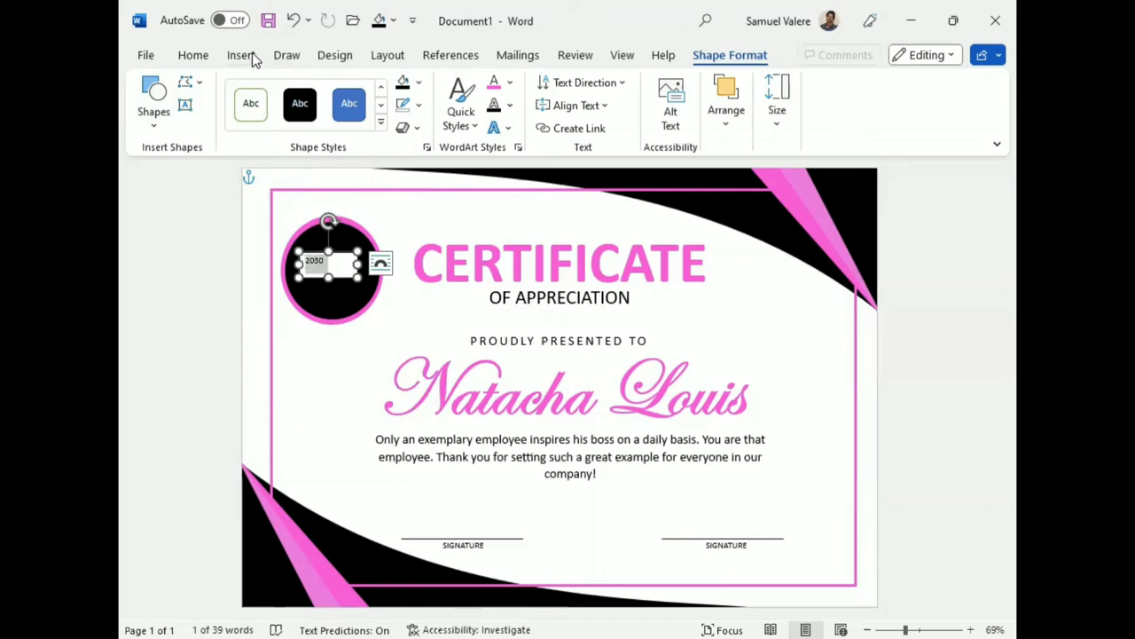
click(494, 83)
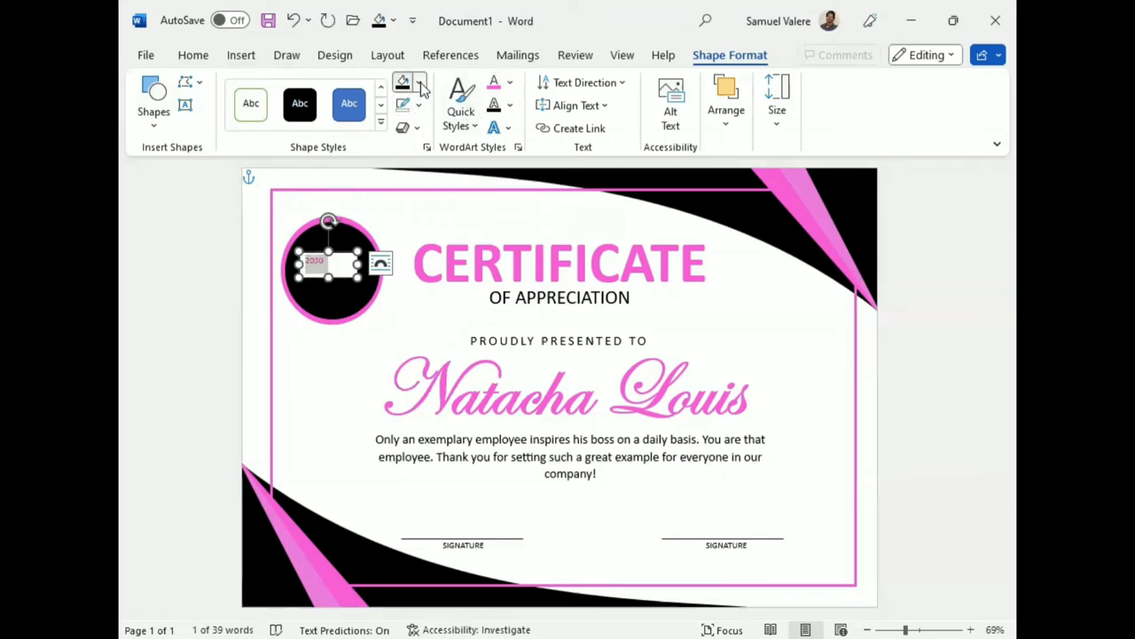
click(409, 326)
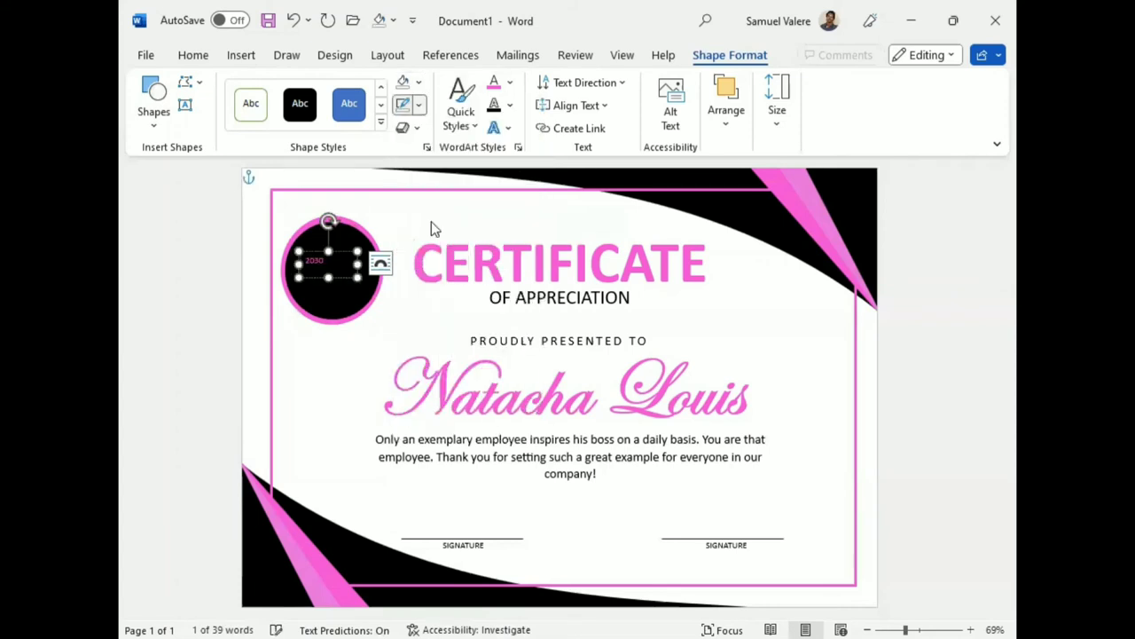
click(419, 103)
click(412, 348)
- Centre the 2030 text, make it bold at 28 pt, and enlarge the box
click(193, 55)
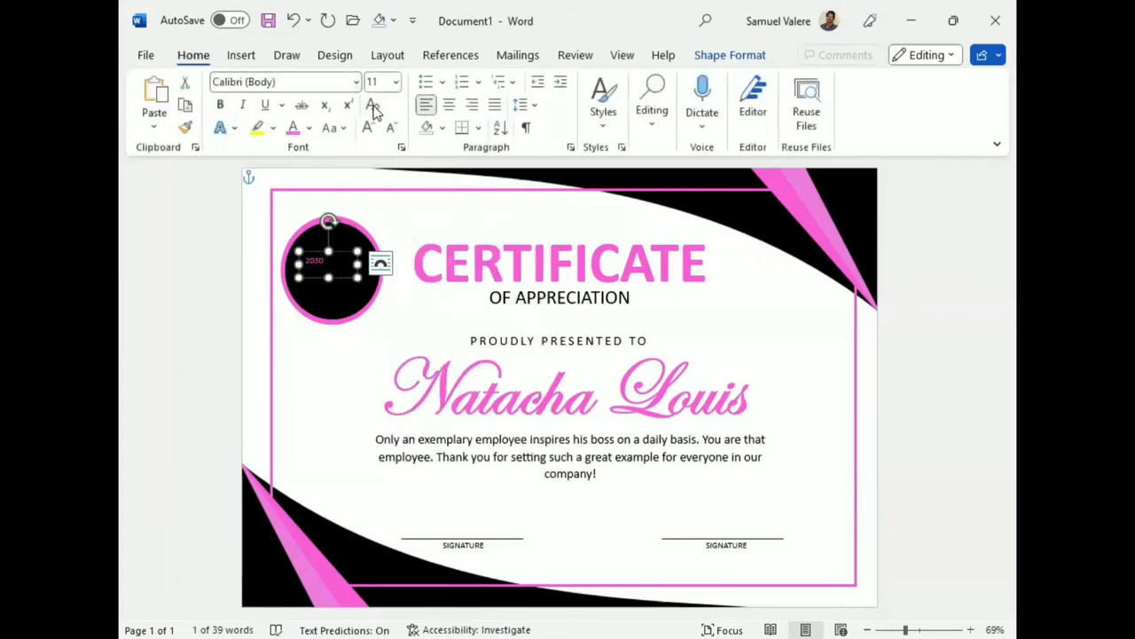
click(449, 105)
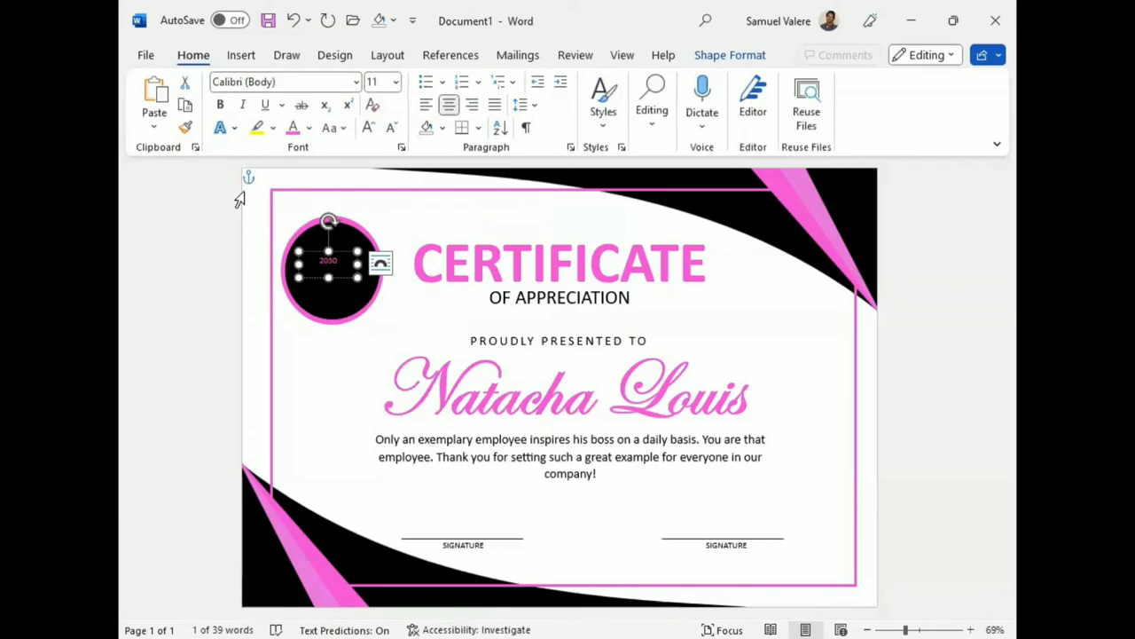
click(369, 130)
click(369, 129)
click(370, 130)
click(370, 129)
click(370, 130)
click(370, 129)
click(220, 105)
click(368, 129)
click(368, 129)
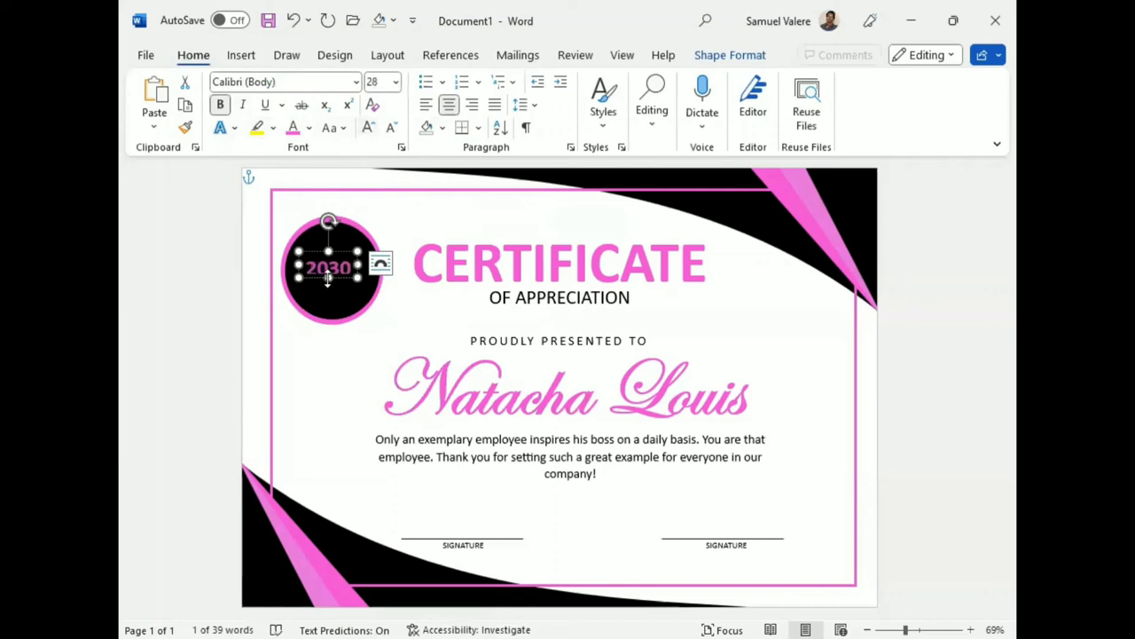
drag(328, 280, 338, 268)
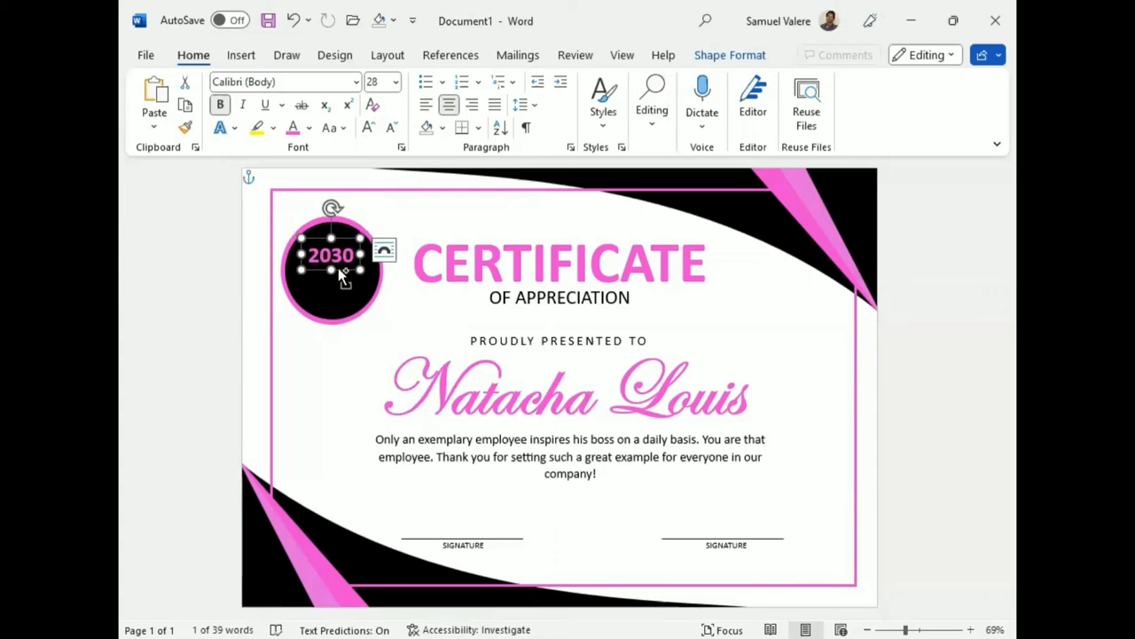
- Add a second line reading AWARD and make the badge text uppercase
key(Return)
text(2030)
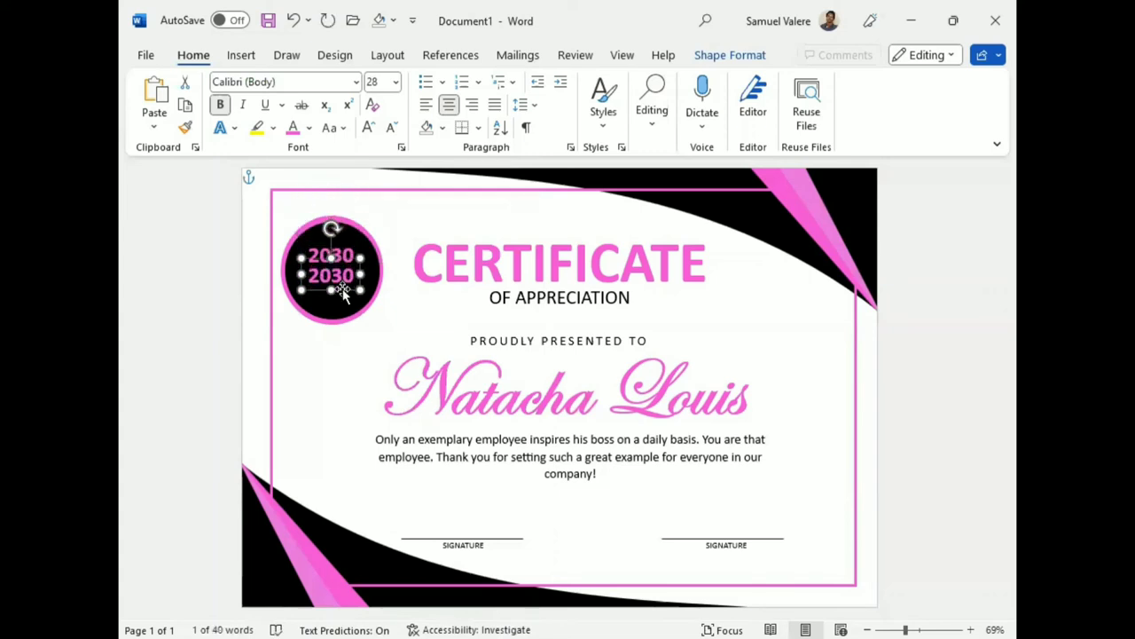
double_click(341, 275)
text(awa)
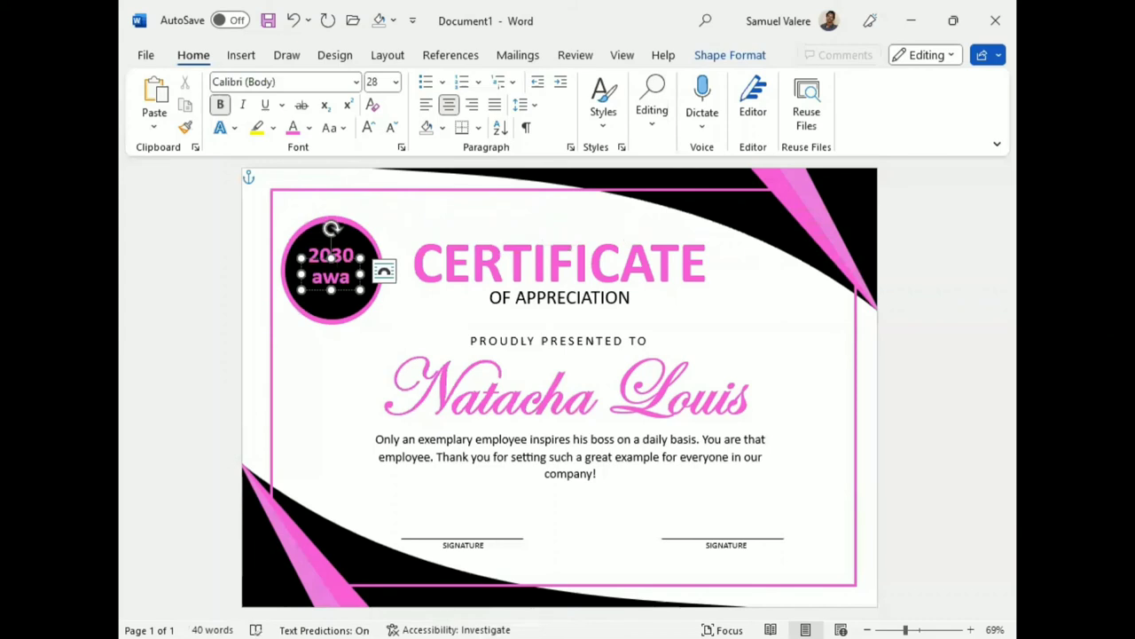
text(rd)
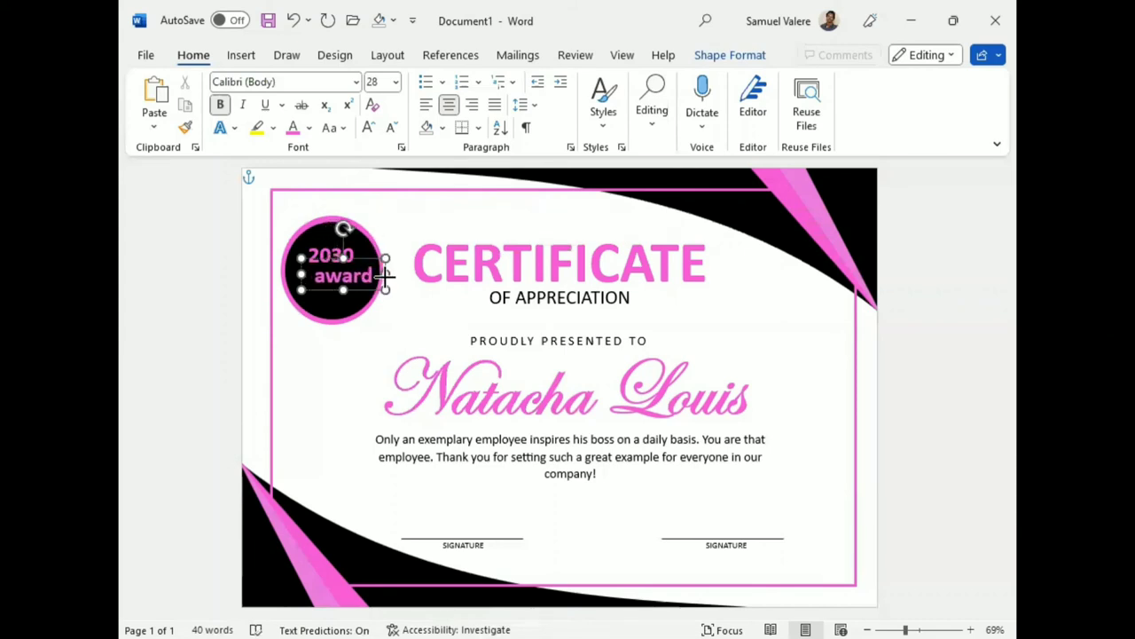
drag(346, 289, 344, 290)
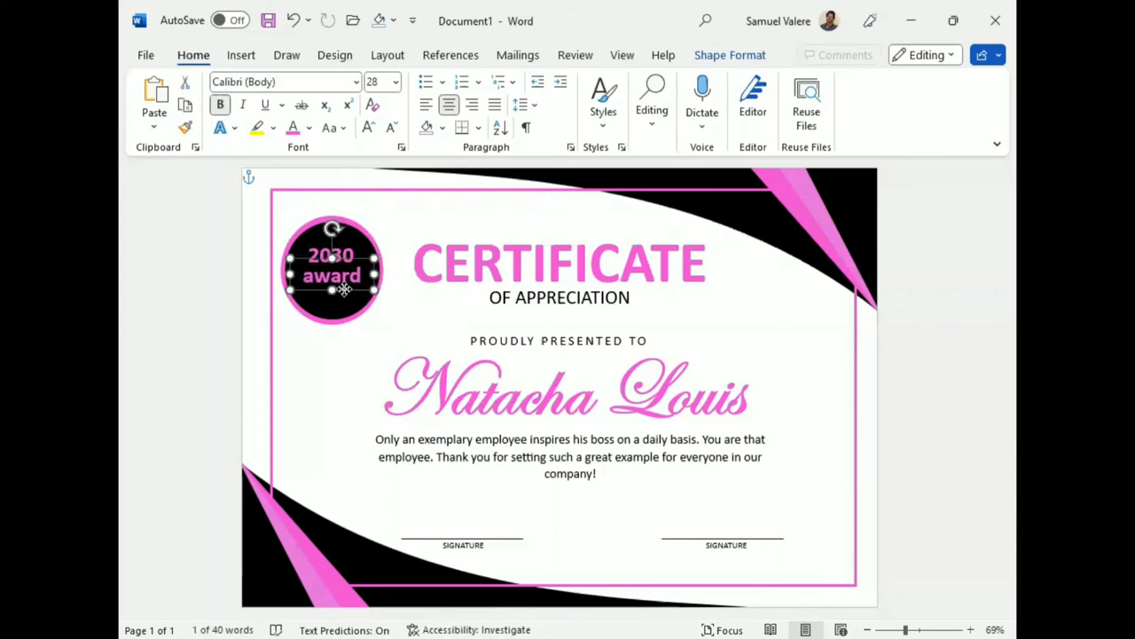
click(342, 278)
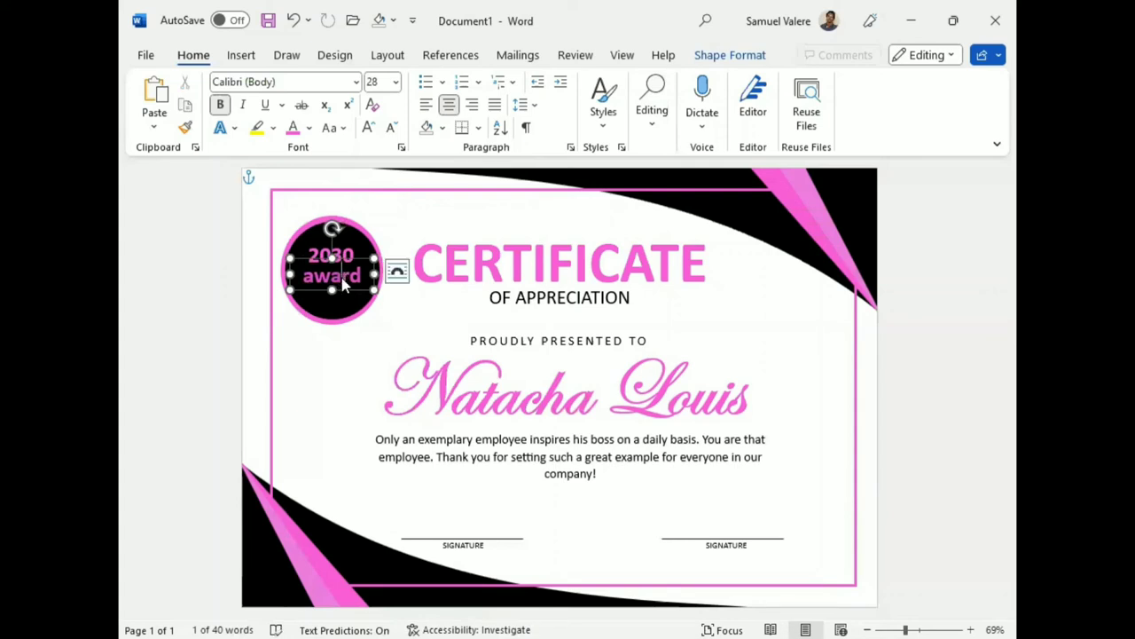
click(342, 280)
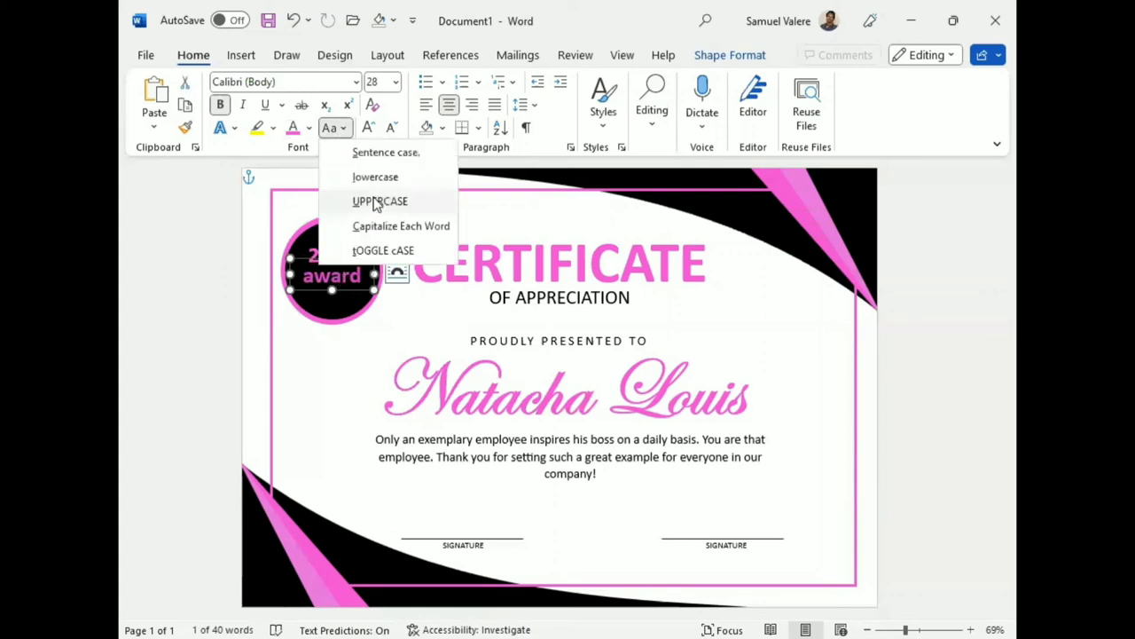
click(376, 200)
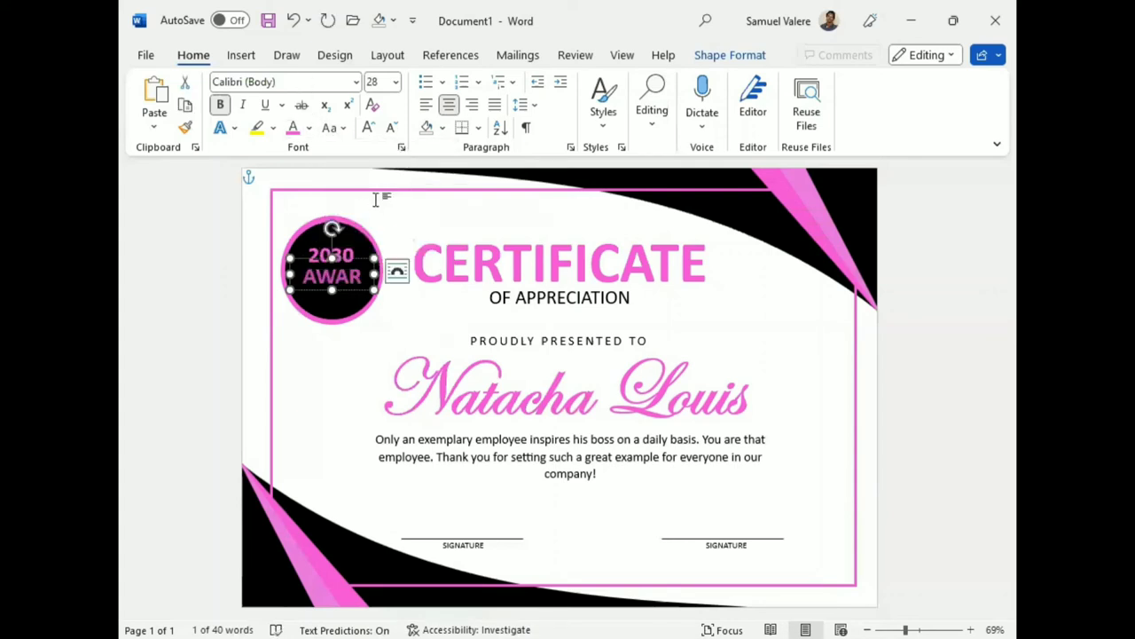
- Shrink the badge text to 24 pt and align the text box with the circle
click(394, 129)
click(394, 128)
drag(348, 299, 341, 289)
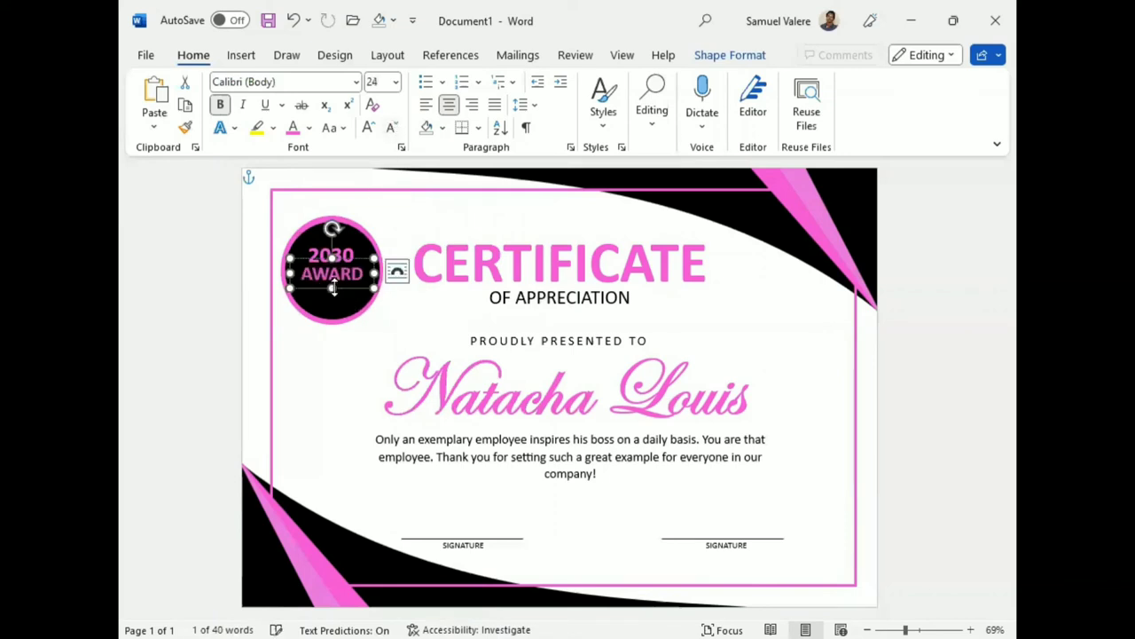
shift+click(344, 260)
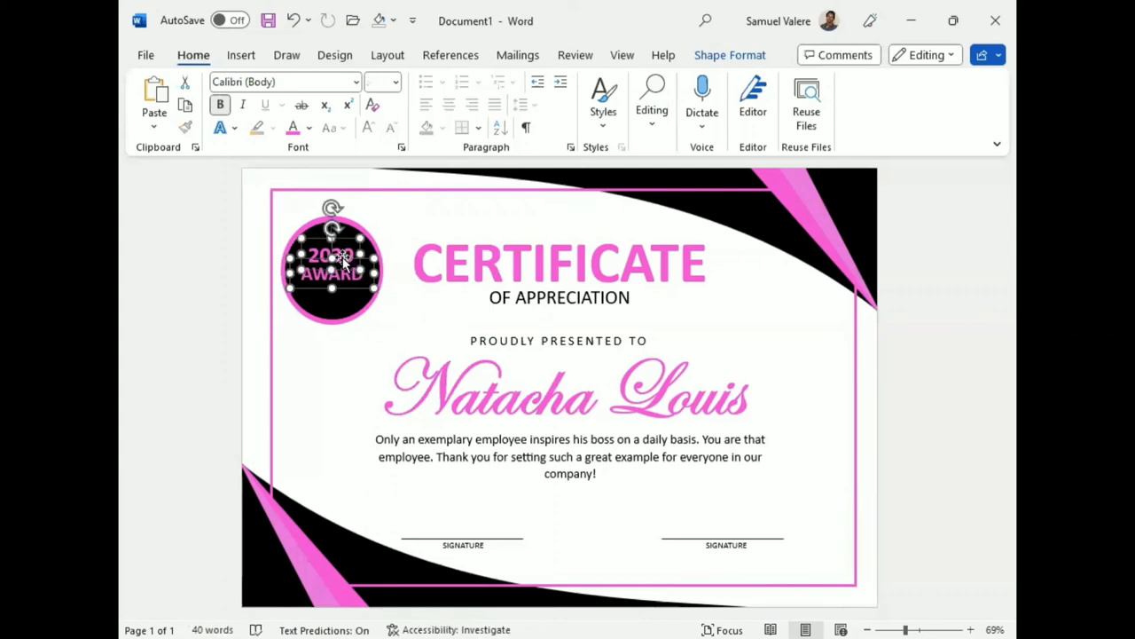
drag(344, 263, 342, 261)
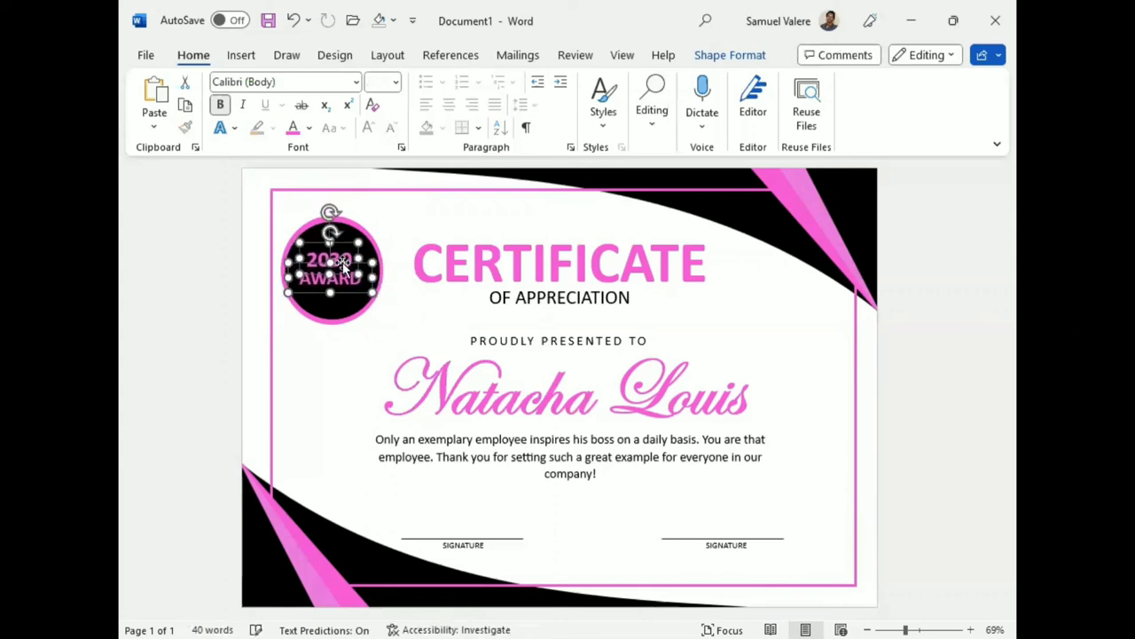
drag(343, 264, 345, 264)
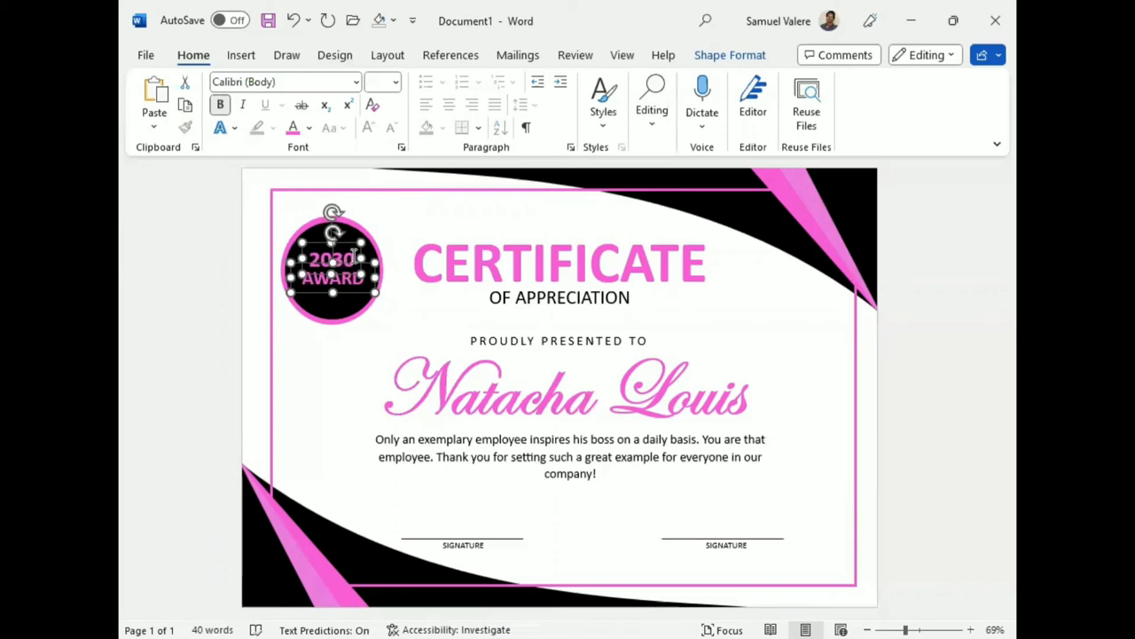
click(343, 337)
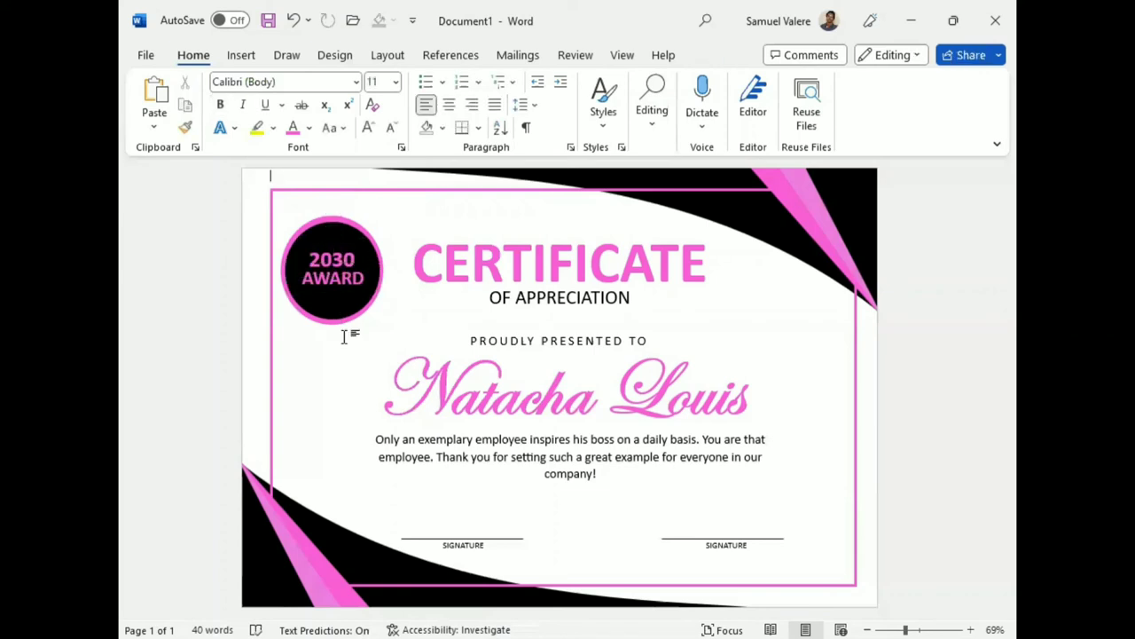
- Draw a chevron below the badge circle and rotate it to hang downward
click(243, 54)
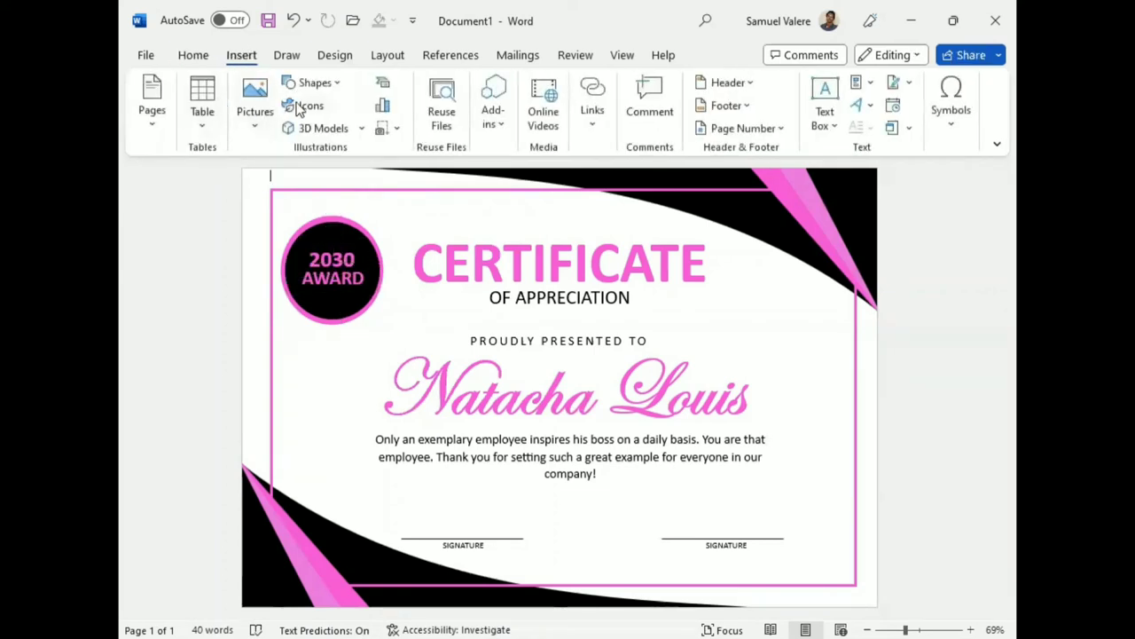
click(315, 82)
scroll(368, 286, down, 3)
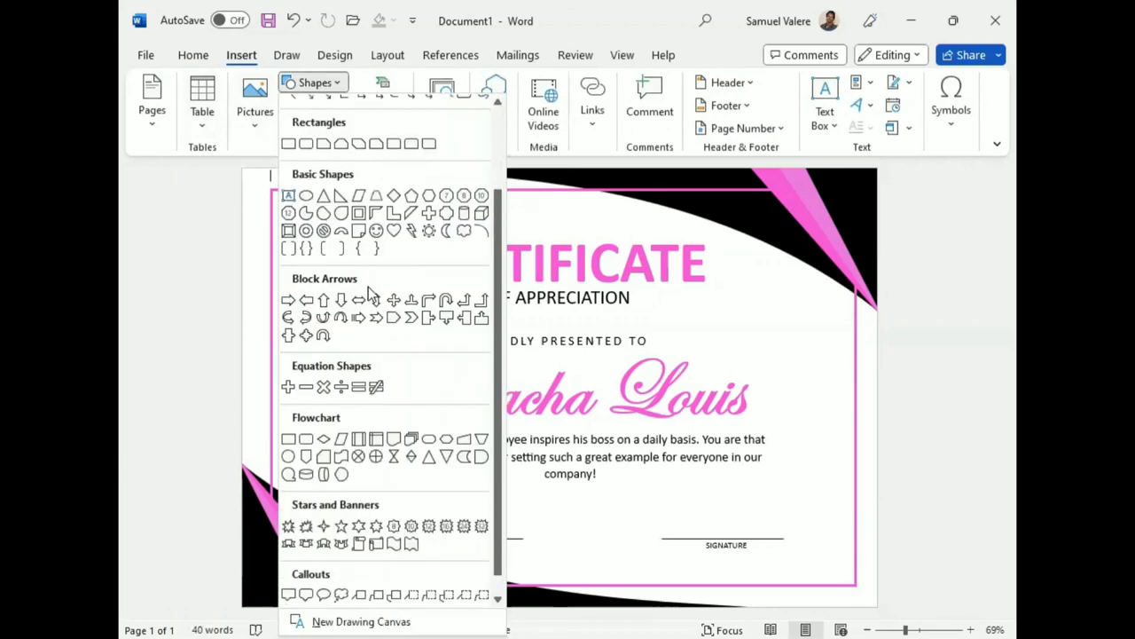
scroll(368, 286, down, 1)
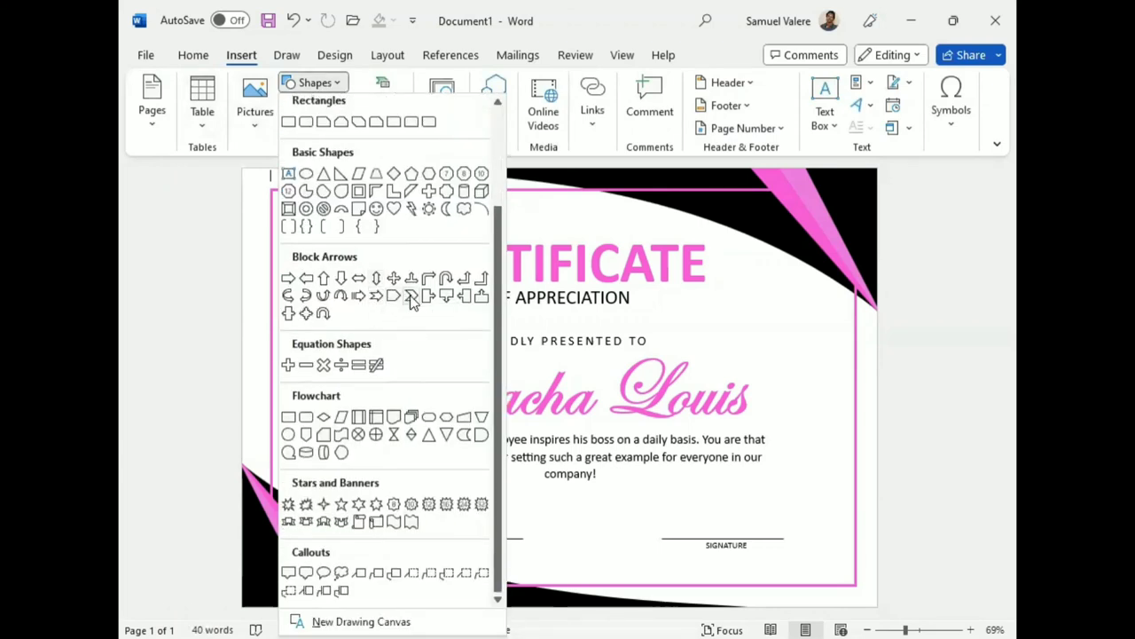
click(411, 297)
drag(319, 306, 414, 346)
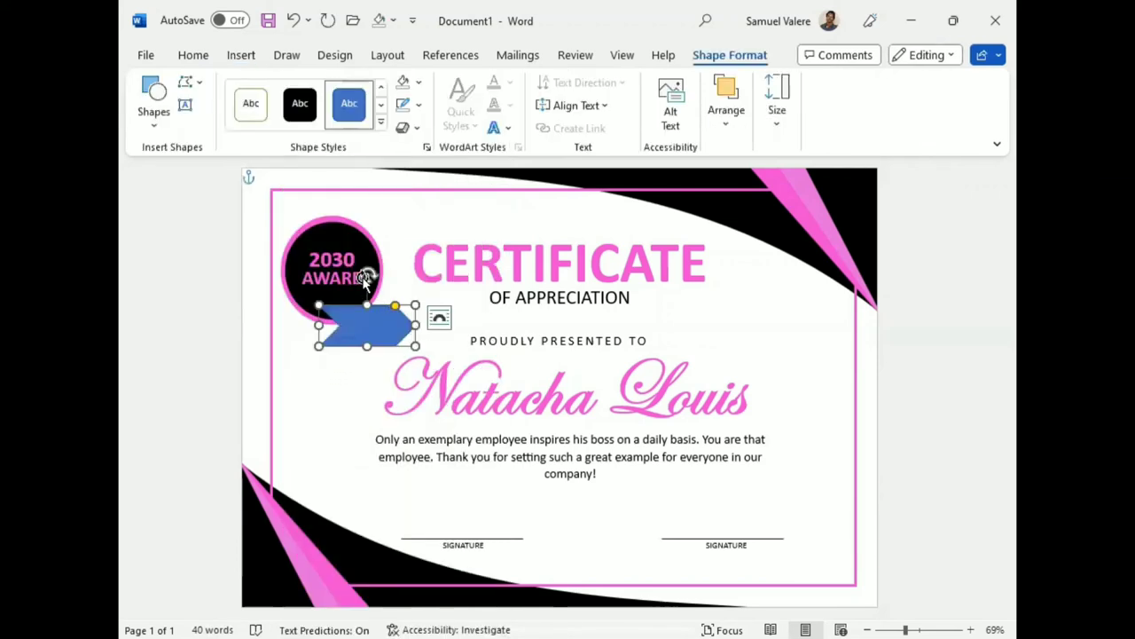
mouse_move(367, 291)
mouse_down()
mouse_move(346, 280)
mouse_move(322, 308)
mouse_move(325, 338)
mouse_move(275, 317)
mouse_up()
- Fill the chevron black with no outline, then paste a copy angled the other way
click(422, 108)
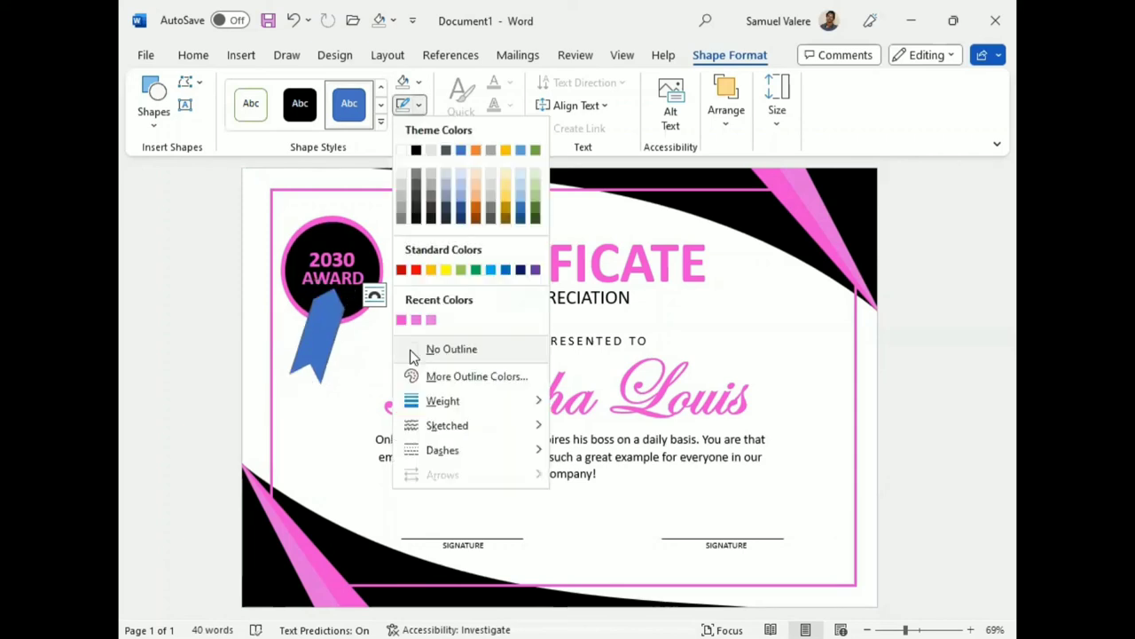
click(409, 350)
click(420, 83)
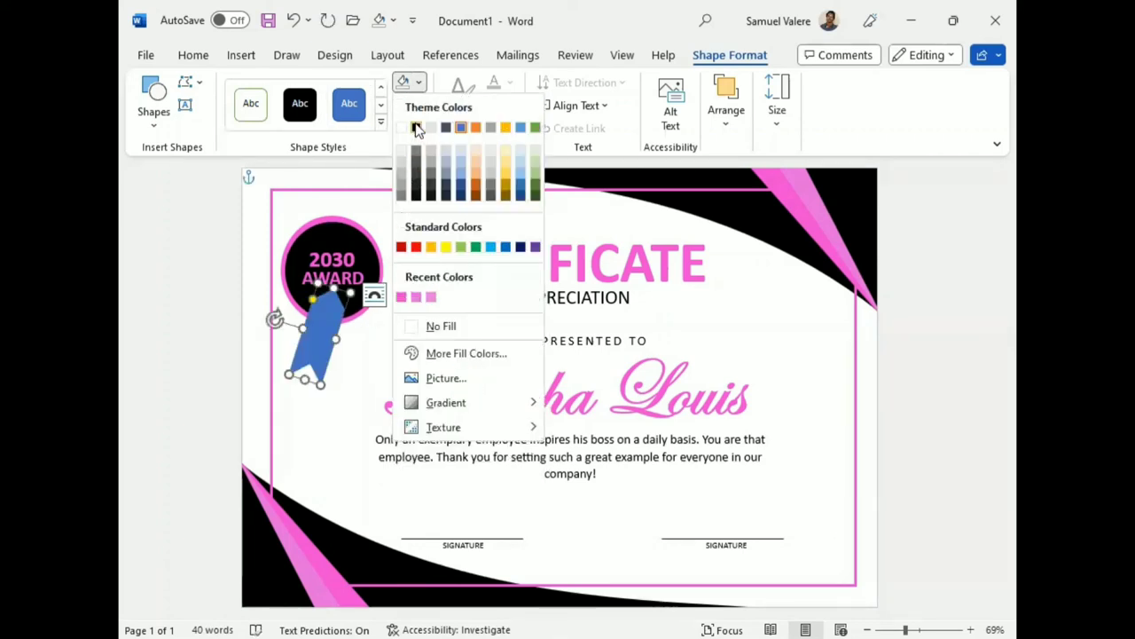
click(417, 128)
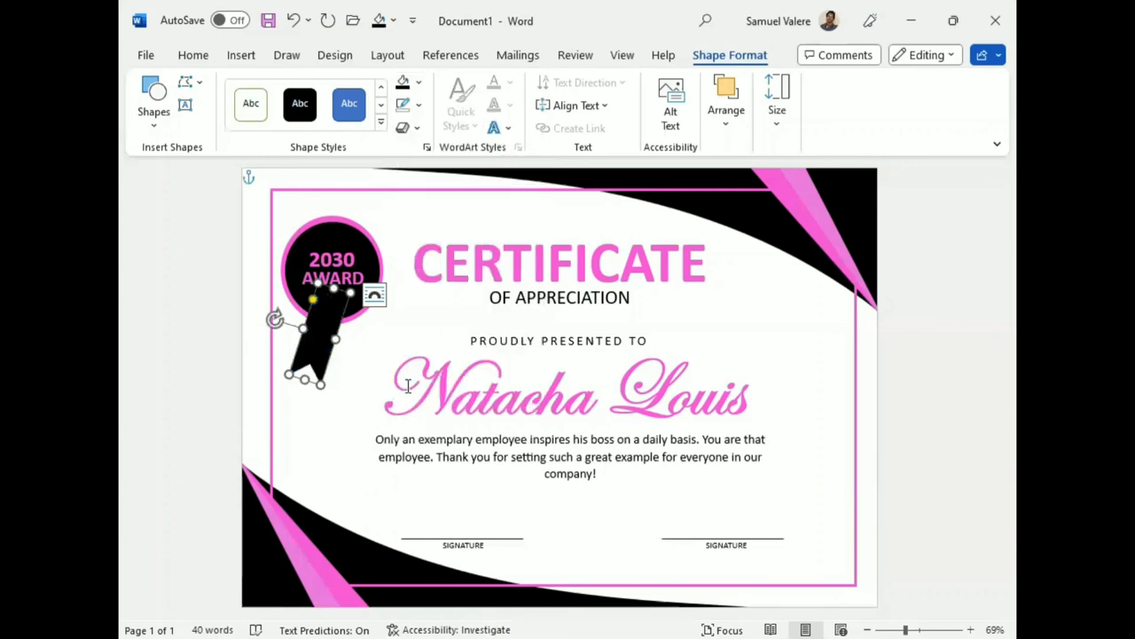
drag(323, 339, 346, 337)
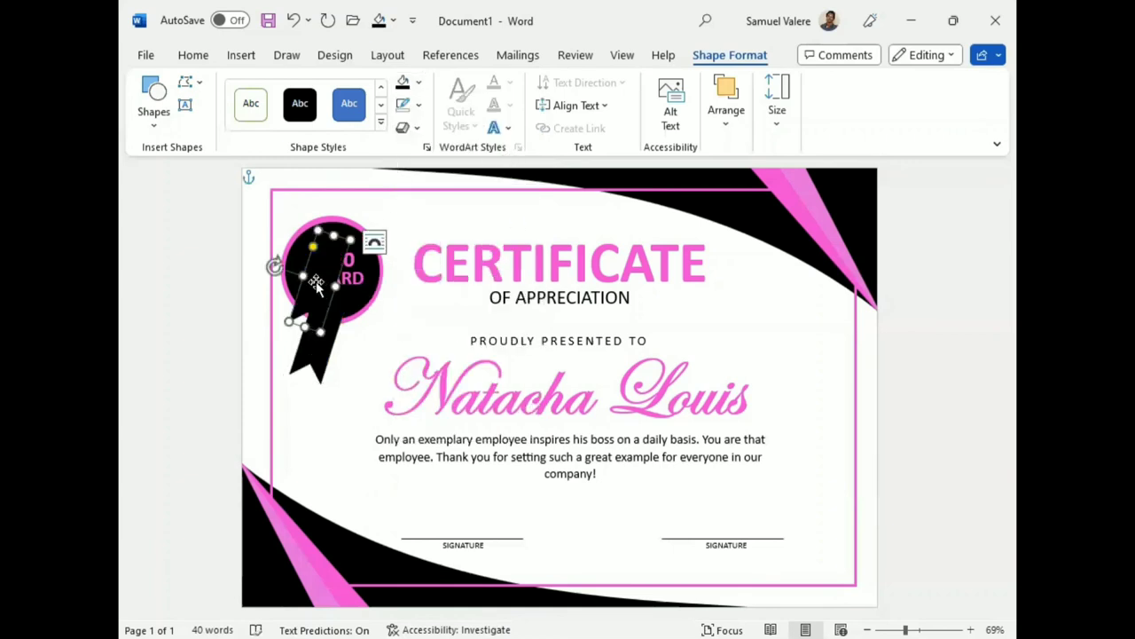
key(ctrl+v)
drag(309, 325, 320, 346)
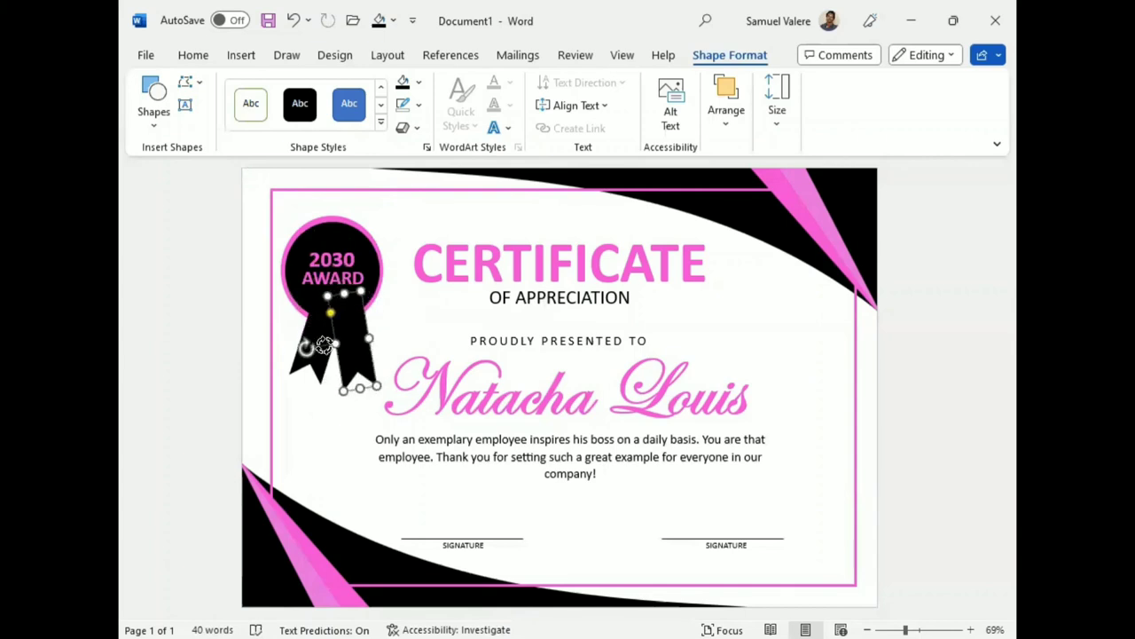
mouse_move(325, 345)
mouse_down()
mouse_move(276, 315)
mouse_move(314, 355)
mouse_move(348, 340)
mouse_up()
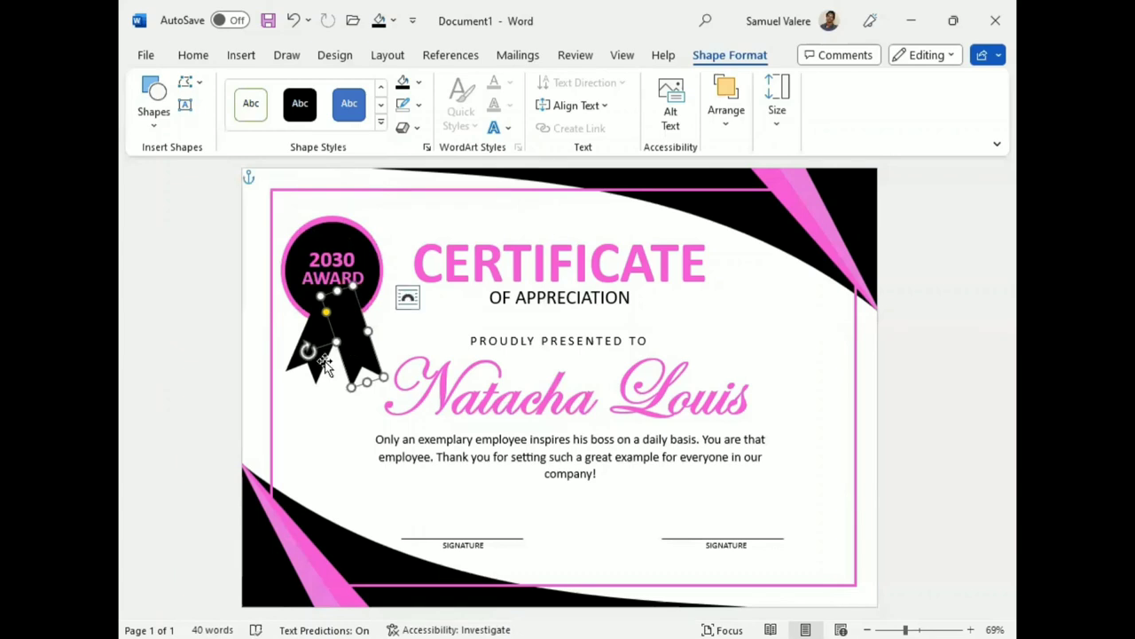
- Send both ribbon tails backward behind the 2030 AWARD circle
shift+click(298, 364)
click(733, 126)
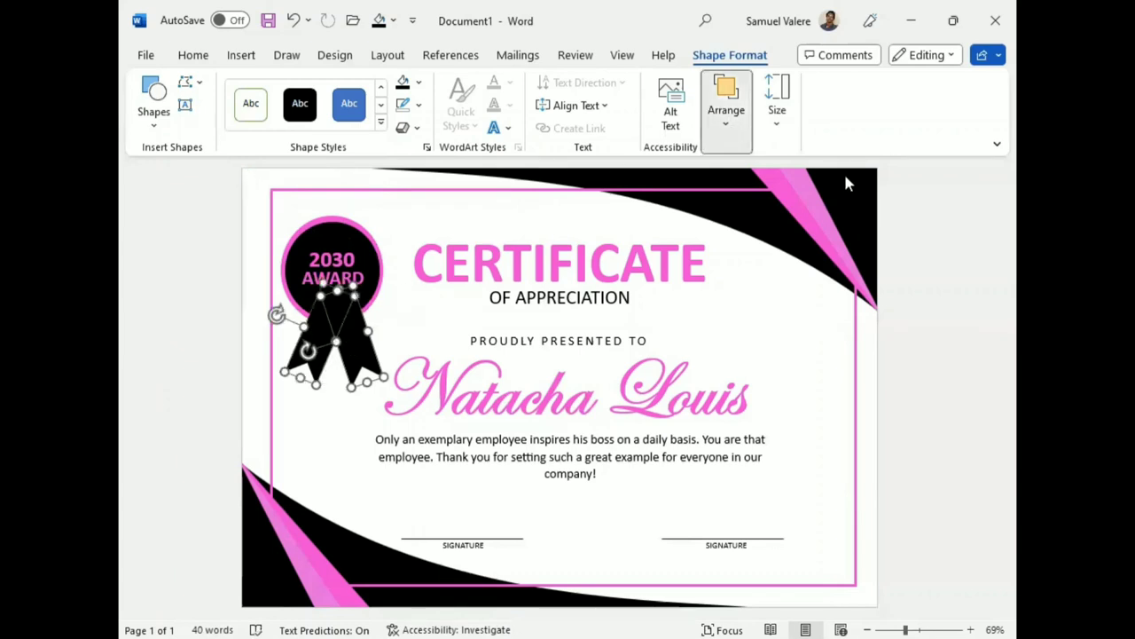
click(860, 175)
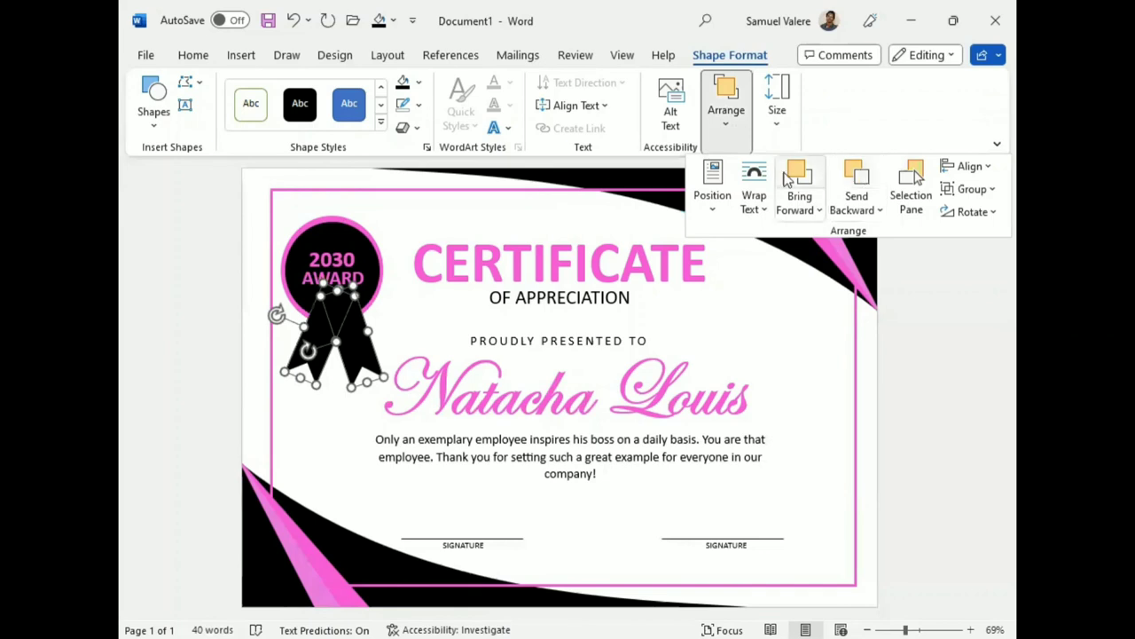
click(851, 175)
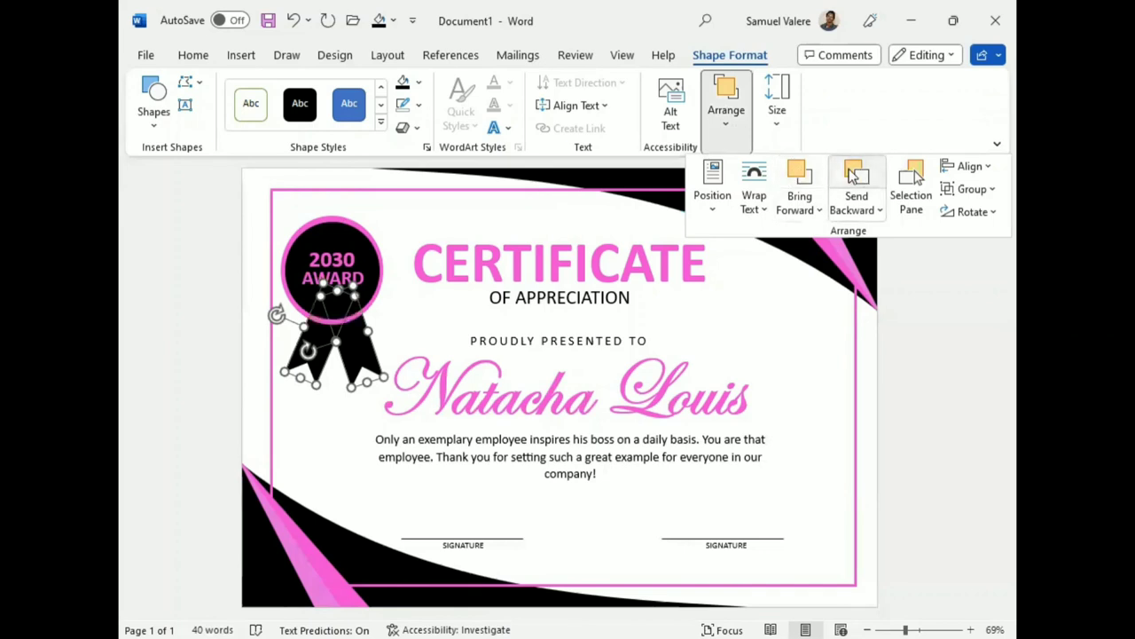
click(398, 315)
click(395, 306)
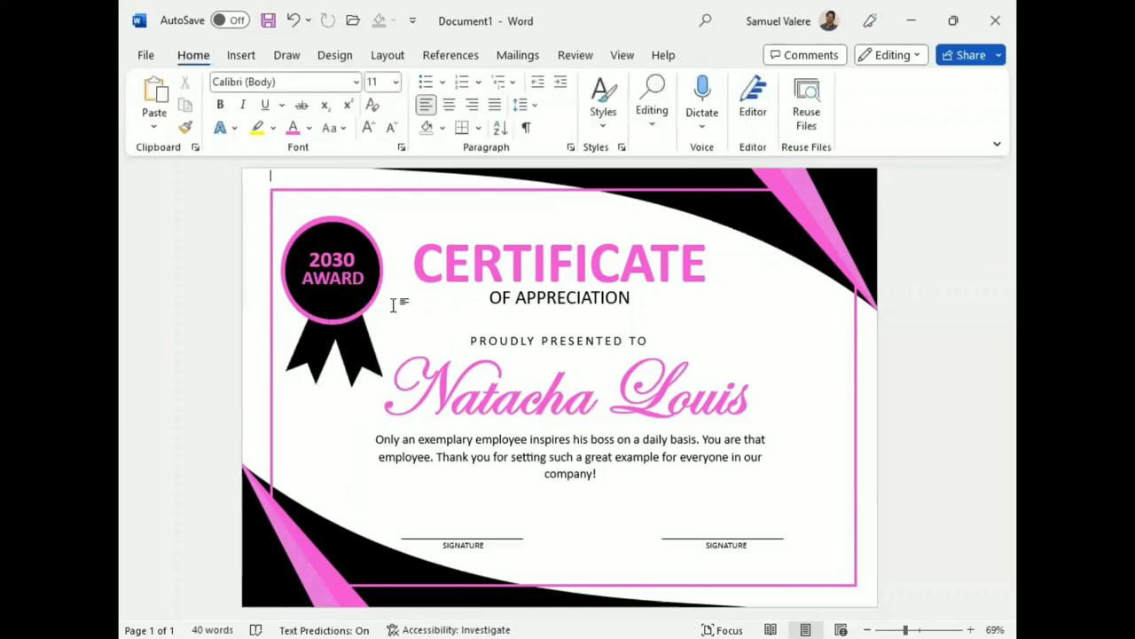
- Rotate and nudge the ribbon tails into a symmetrical V below the circle
click(358, 352)
drag(358, 352, 277, 316)
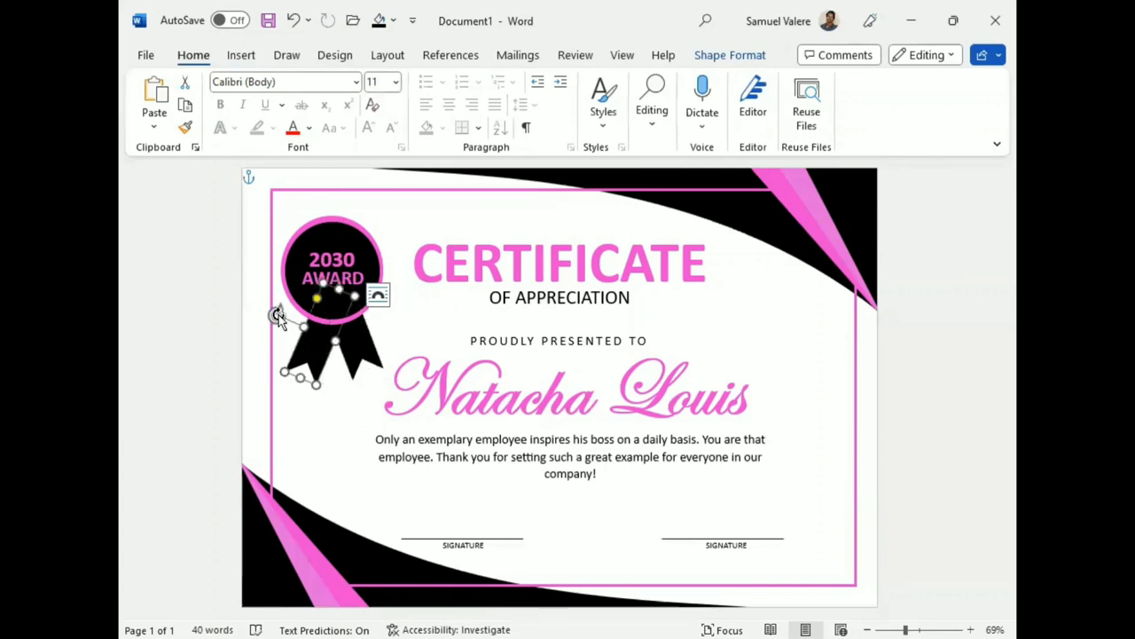
mouse_move(277, 315)
mouse_down()
mouse_move(354, 350)
mouse_move(316, 336)
mouse_up()
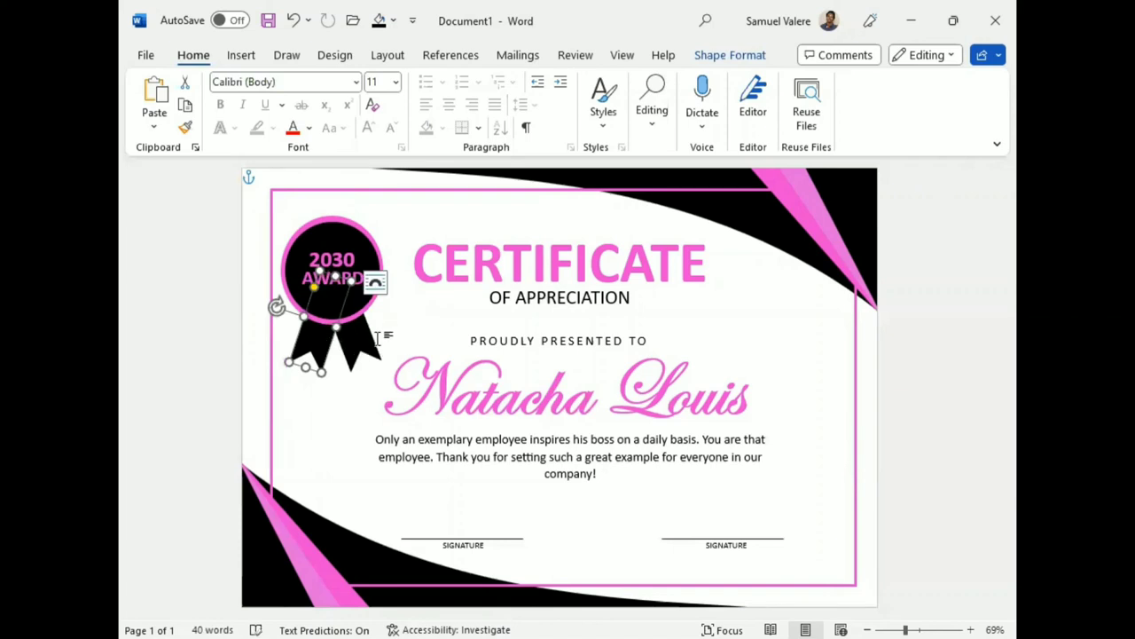
mouse_move(276, 306)
mouse_down()
mouse_move(317, 342)
mouse_move(303, 337)
mouse_up()
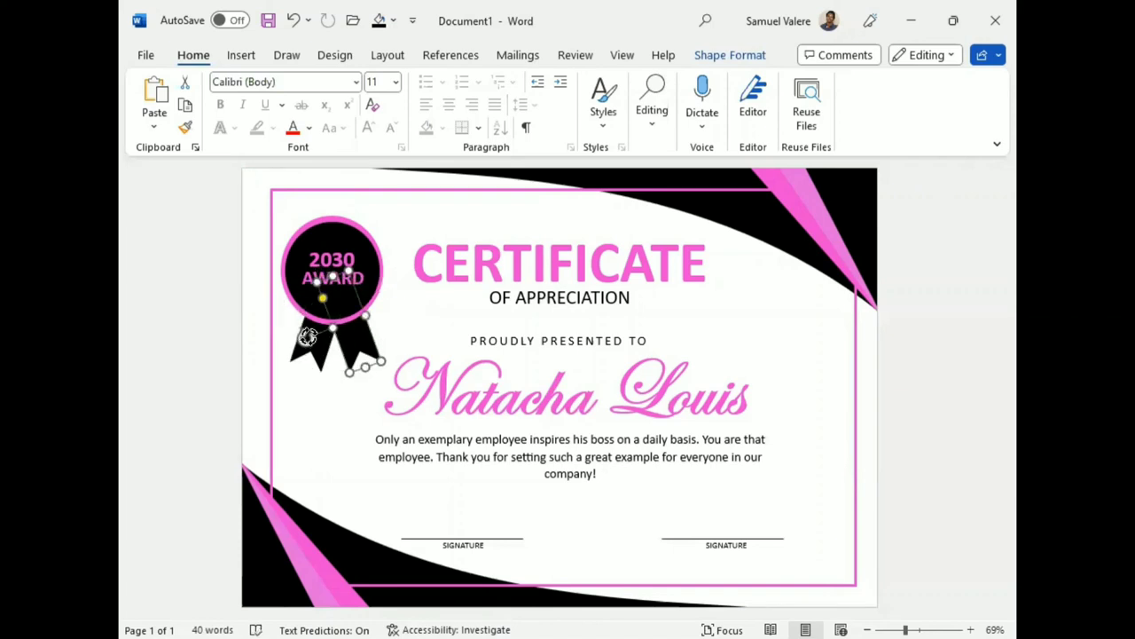
click(321, 355)
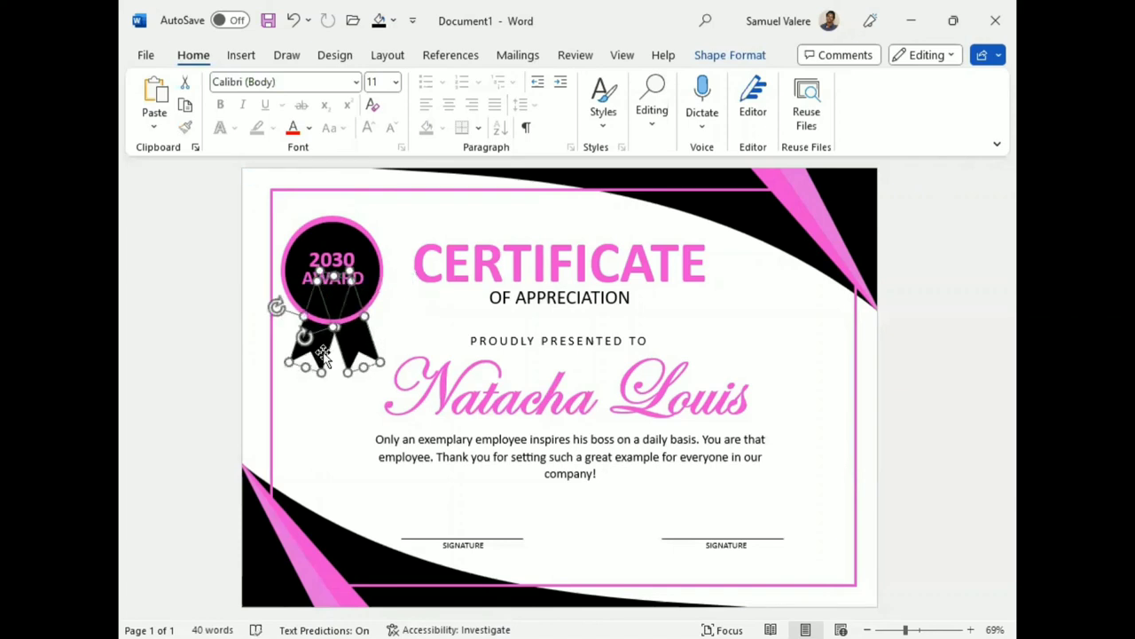
drag(320, 354, 322, 355)
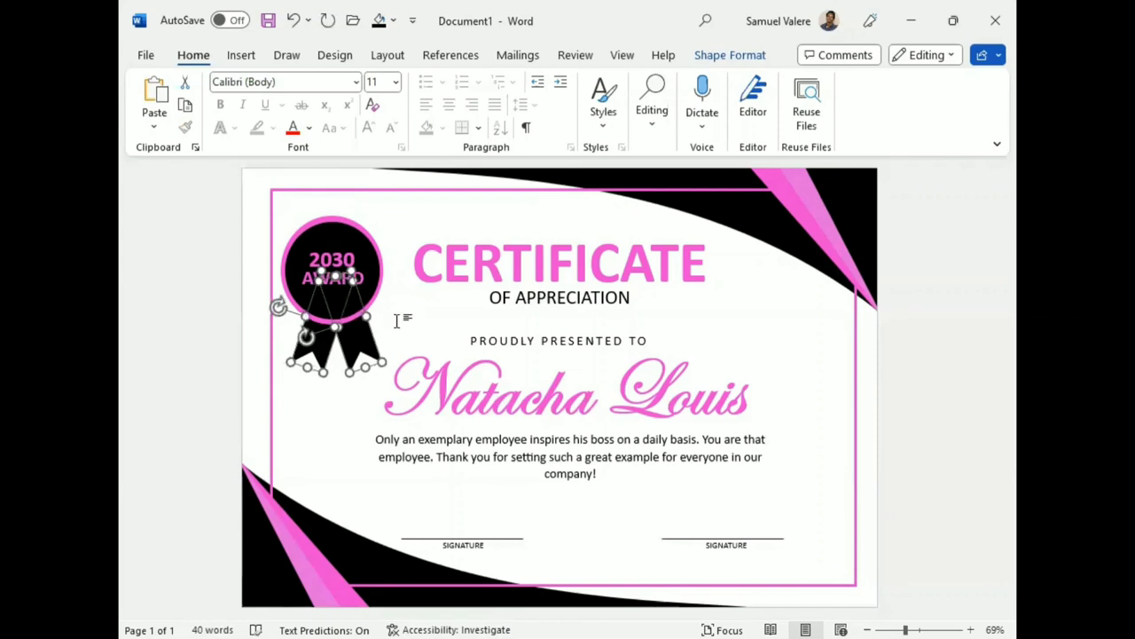
key(ctrl+Left)
key(Escape)
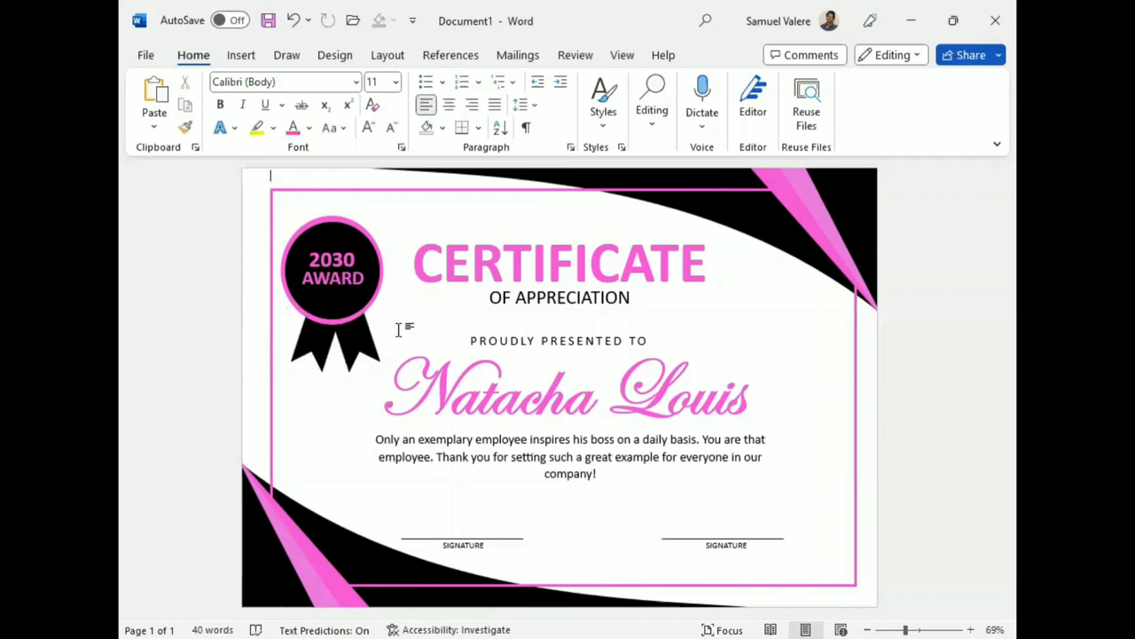
- Centre the inner circle over the badge and resize it around the text
click(330, 240)
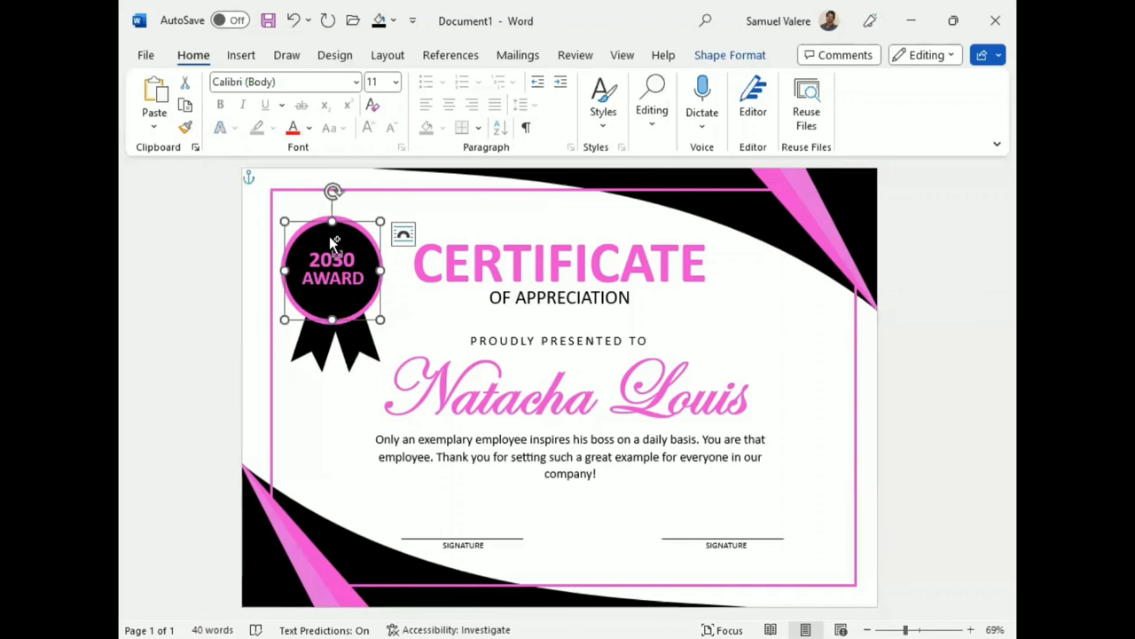
drag(329, 236, 380, 214)
drag(322, 264, 323, 277)
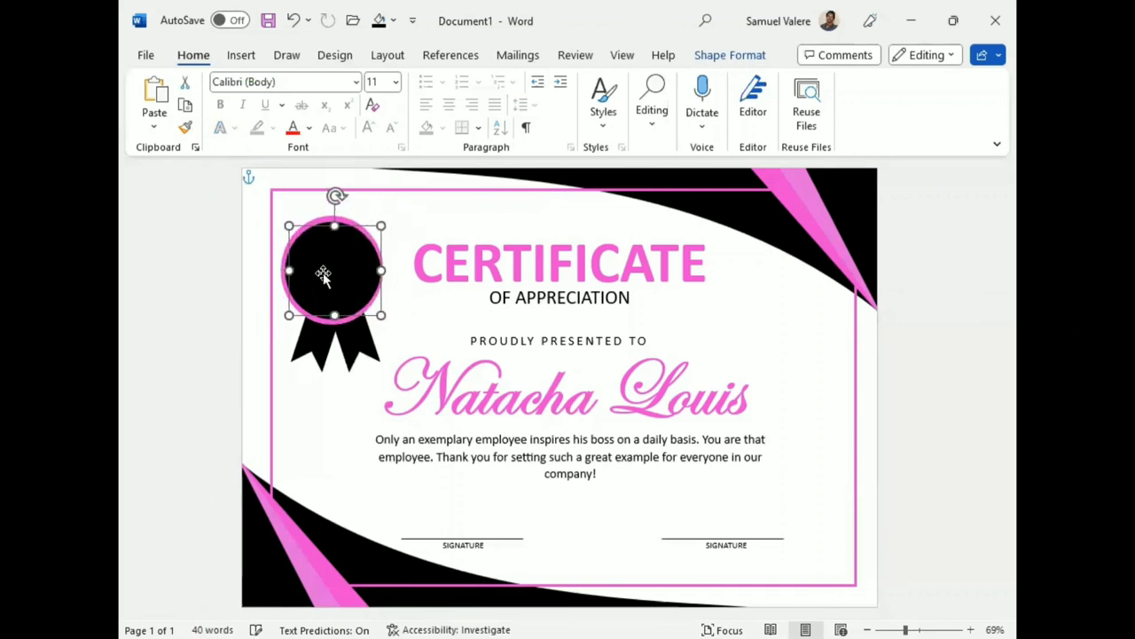
- Give the inner circle a pink 2¼ pt outline and No Fill
click(714, 57)
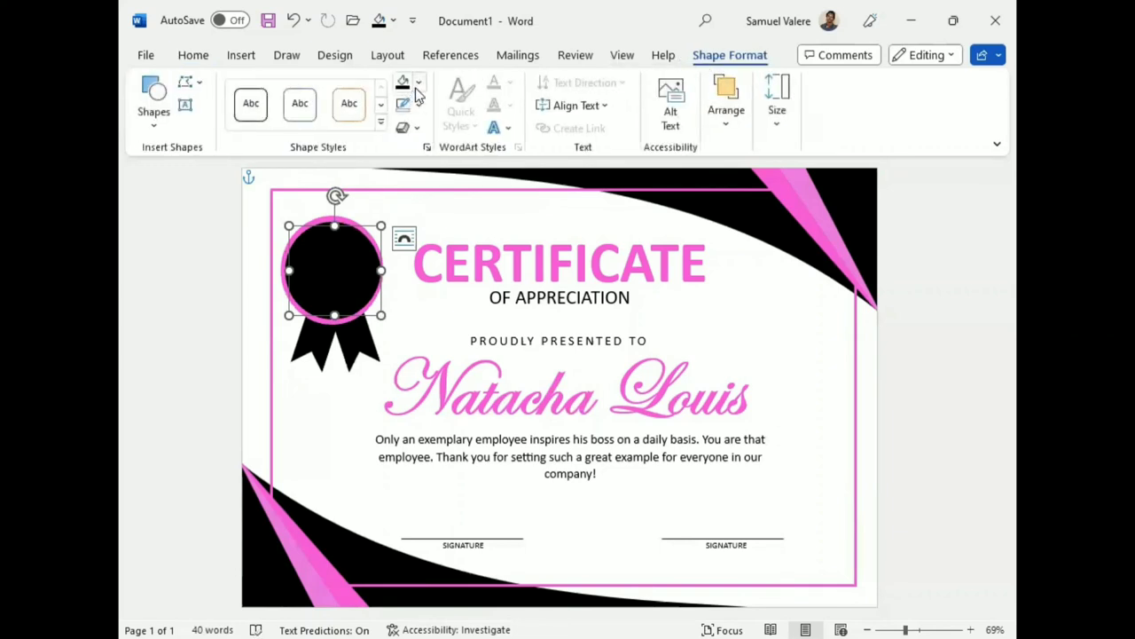
click(418, 105)
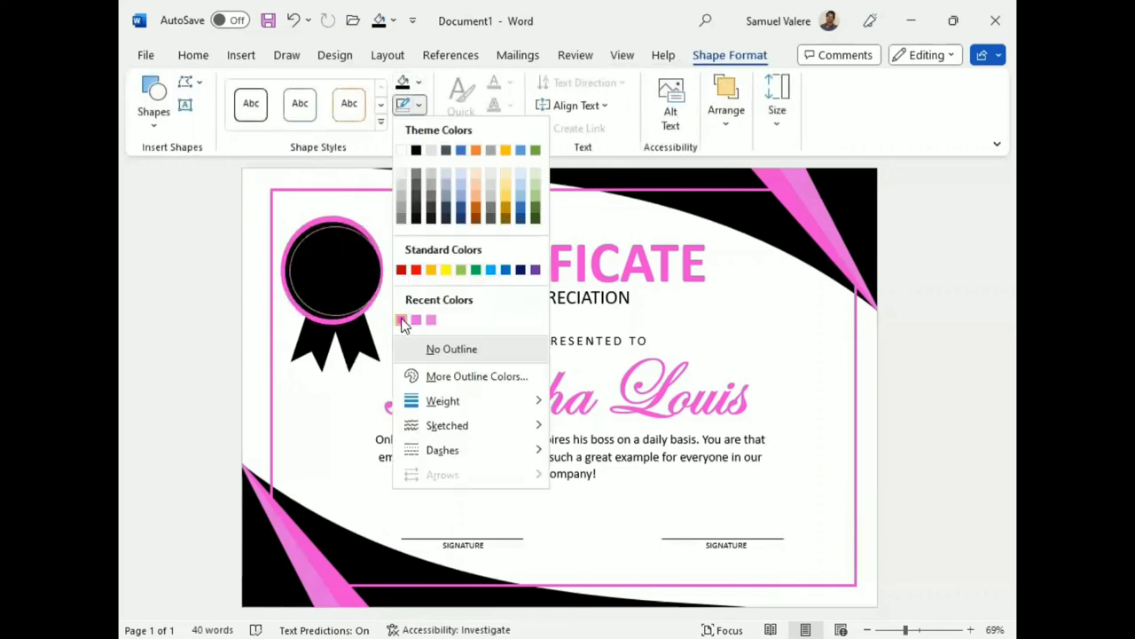
click(401, 321)
click(418, 81)
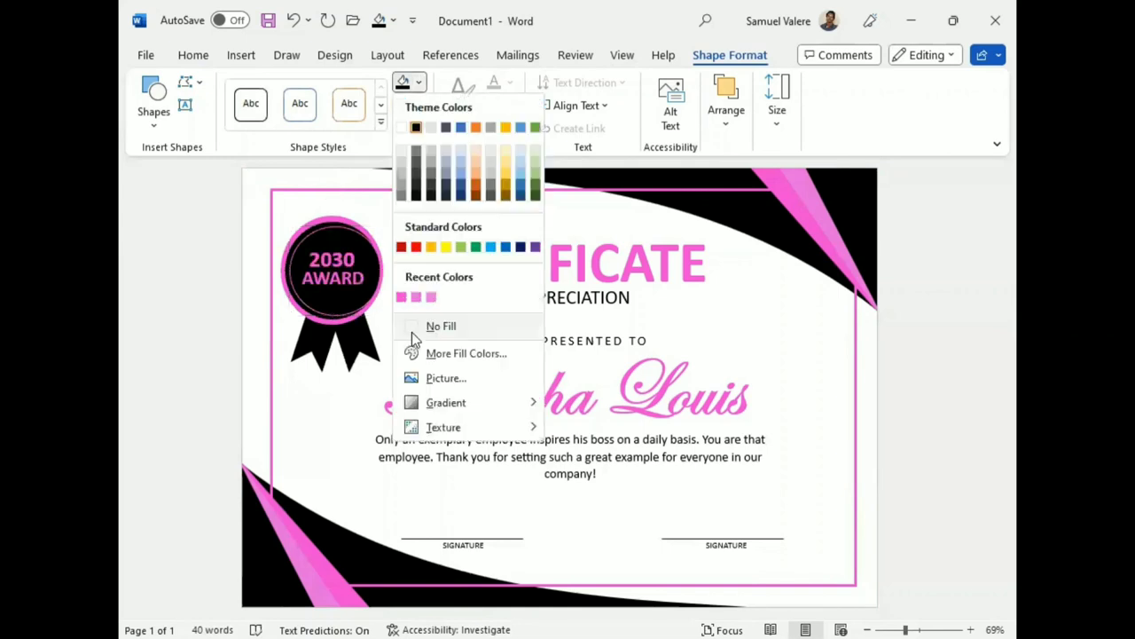
click(411, 326)
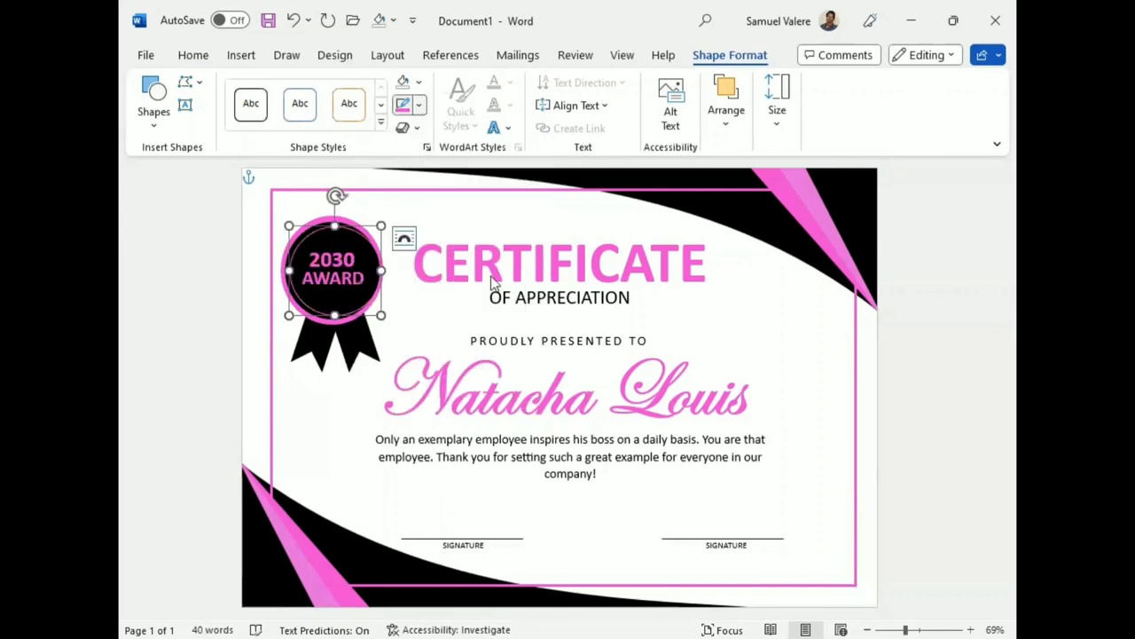
click(419, 105)
mouse_move(529, 404)
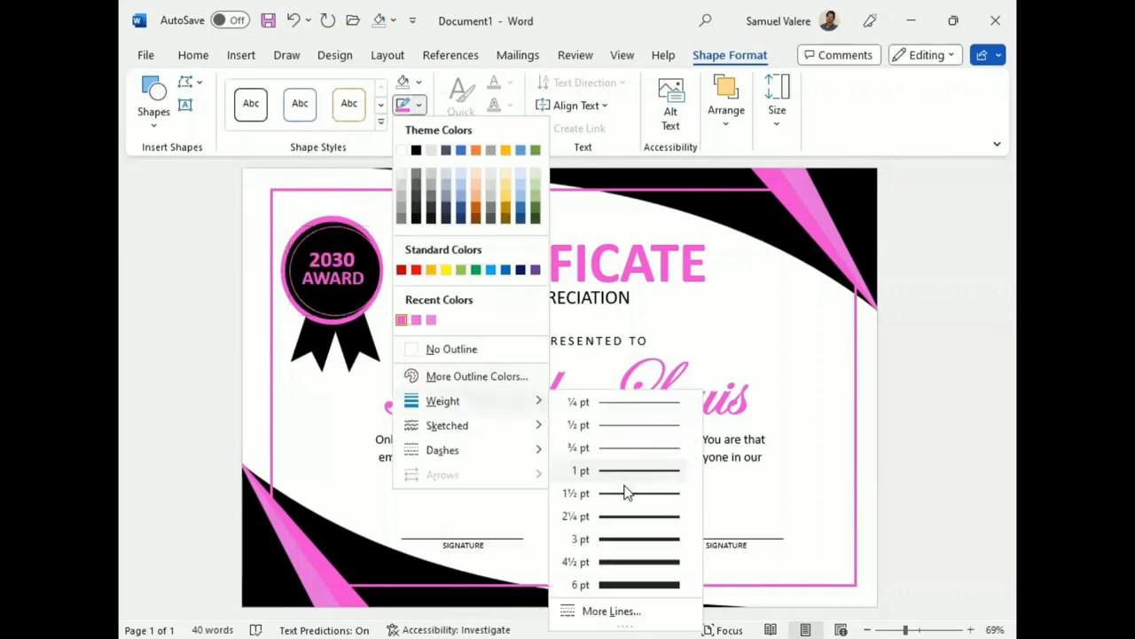
click(620, 520)
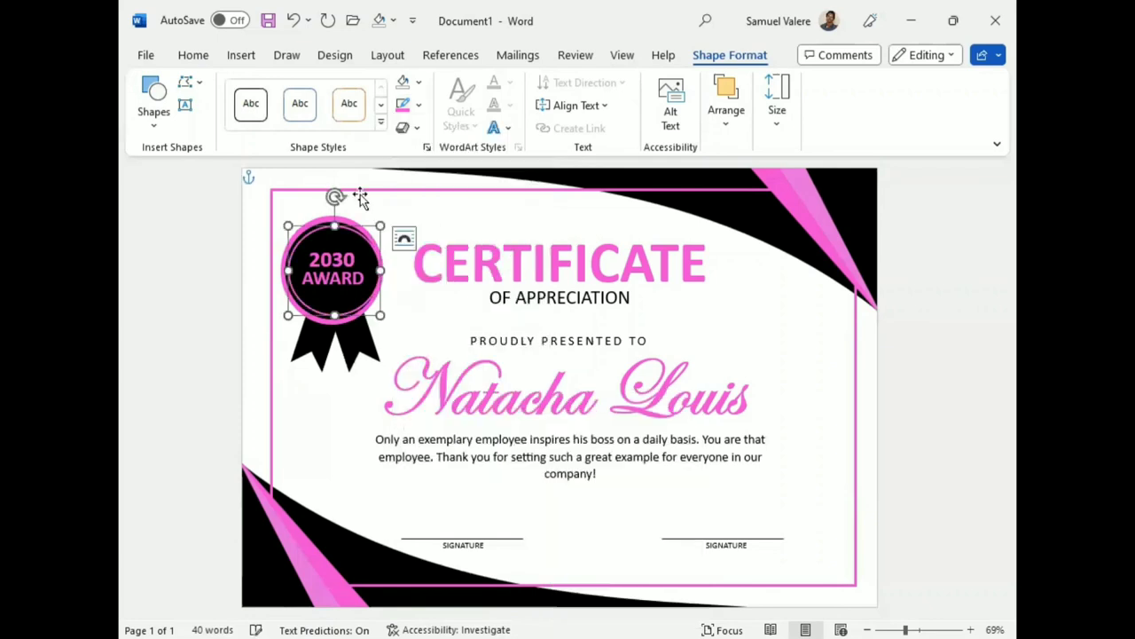